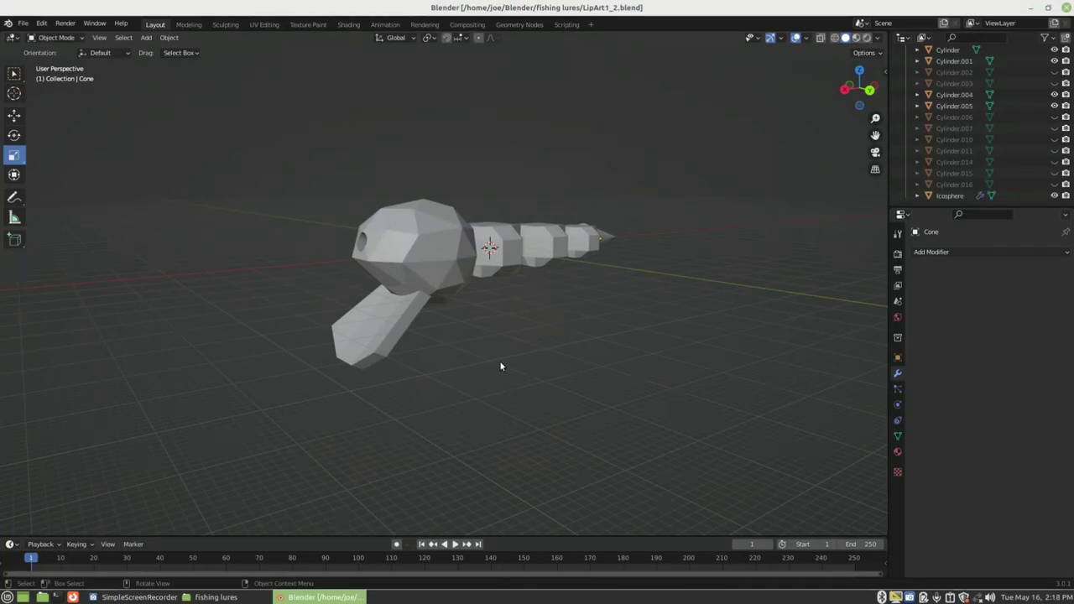
- Examine the jointed fishing lure from the front, side, above and rear, including its head, segments and tail cone
middle_click_drag(492, 333, 550, 328)
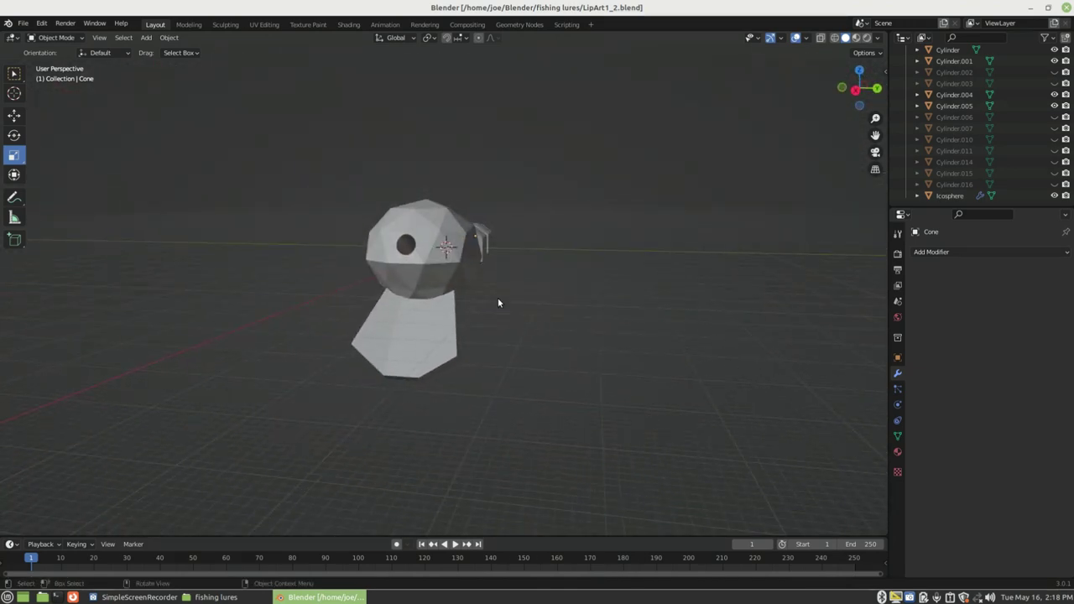
middle_click_drag(521, 287, 542, 274)
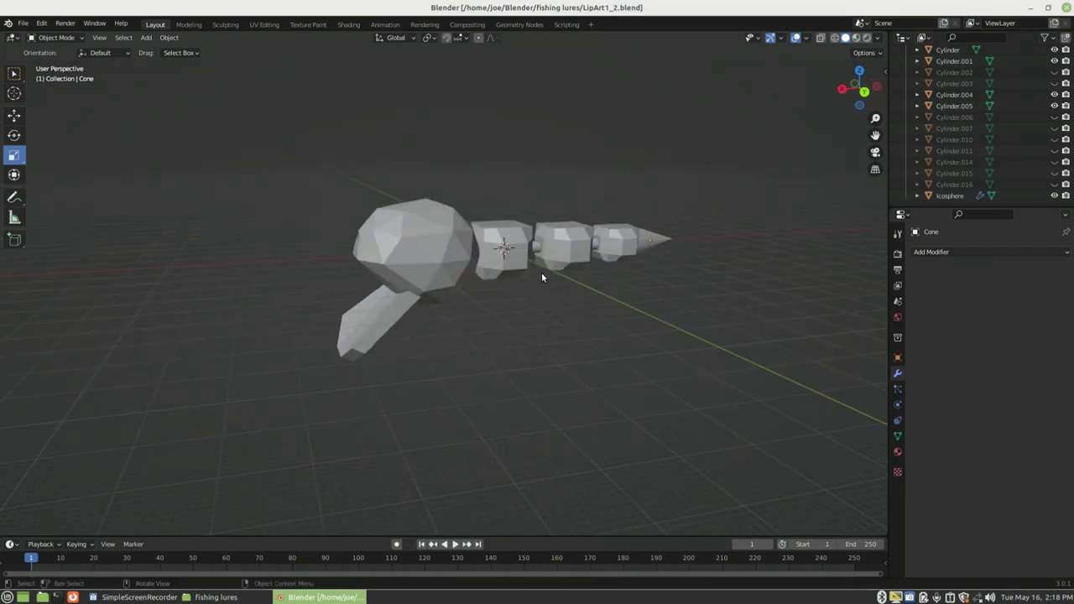
middle_click_drag(612, 268, 727, 222)
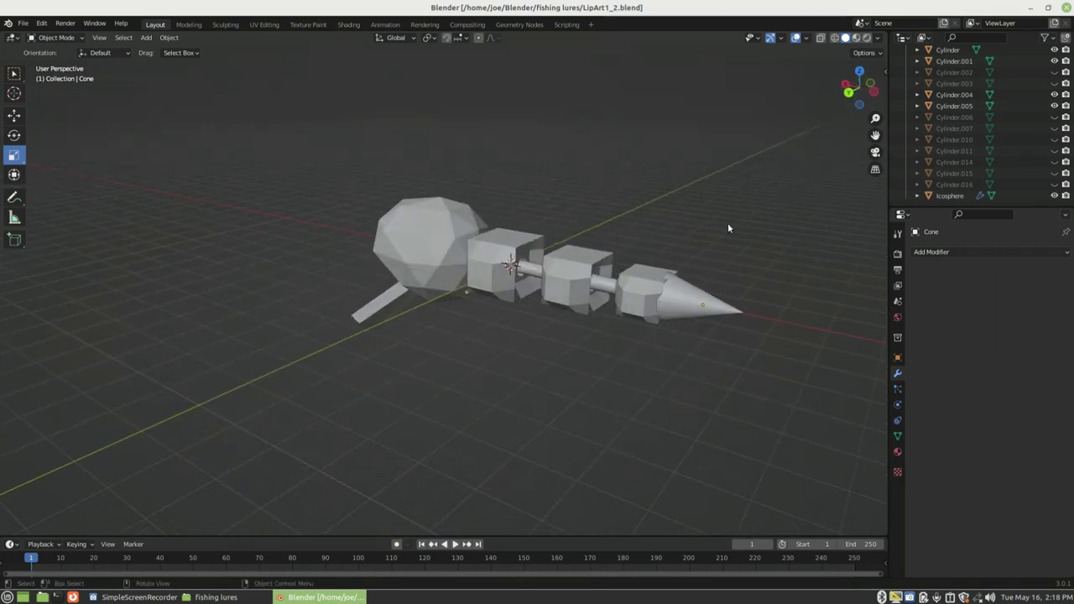
middle_click_drag(490, 222, 743, 177)
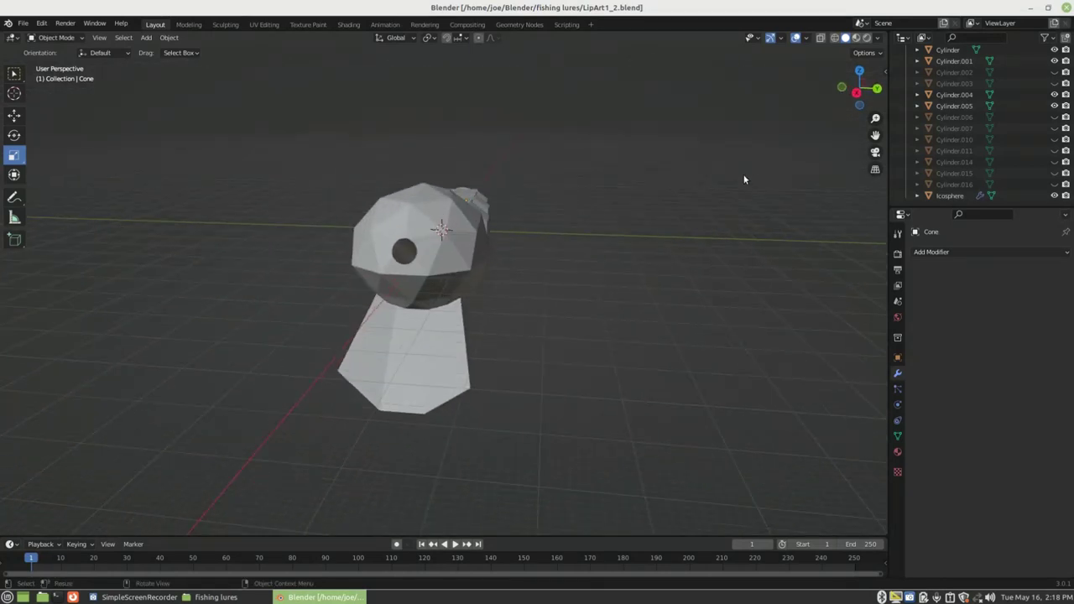
middle_click_drag(547, 243, 388, 377)
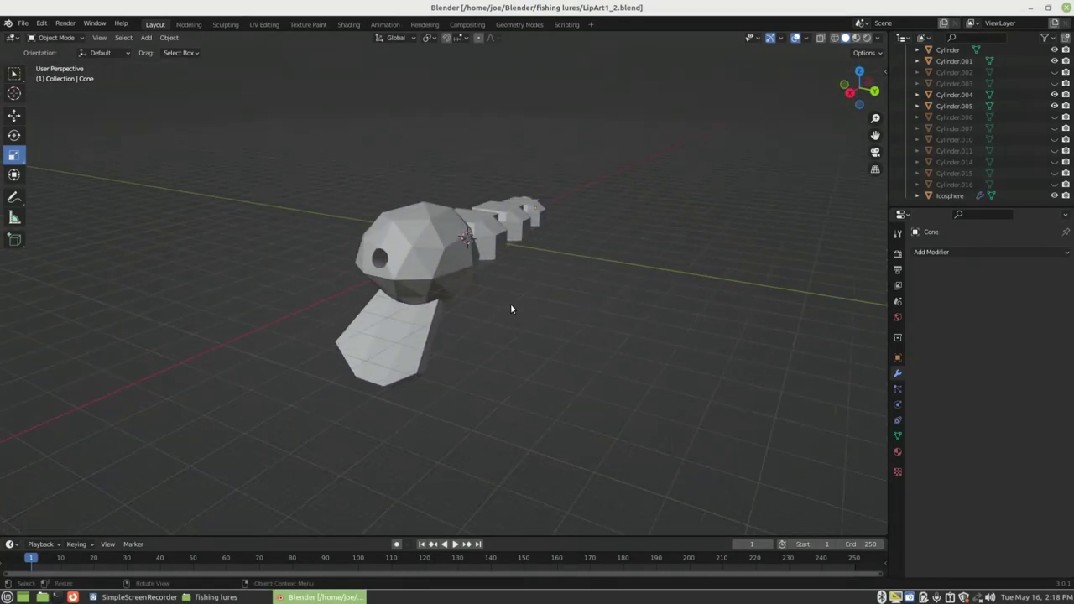
middle_click_drag(510, 309, 608, 252)
middle_click_drag(486, 333, 511, 296)
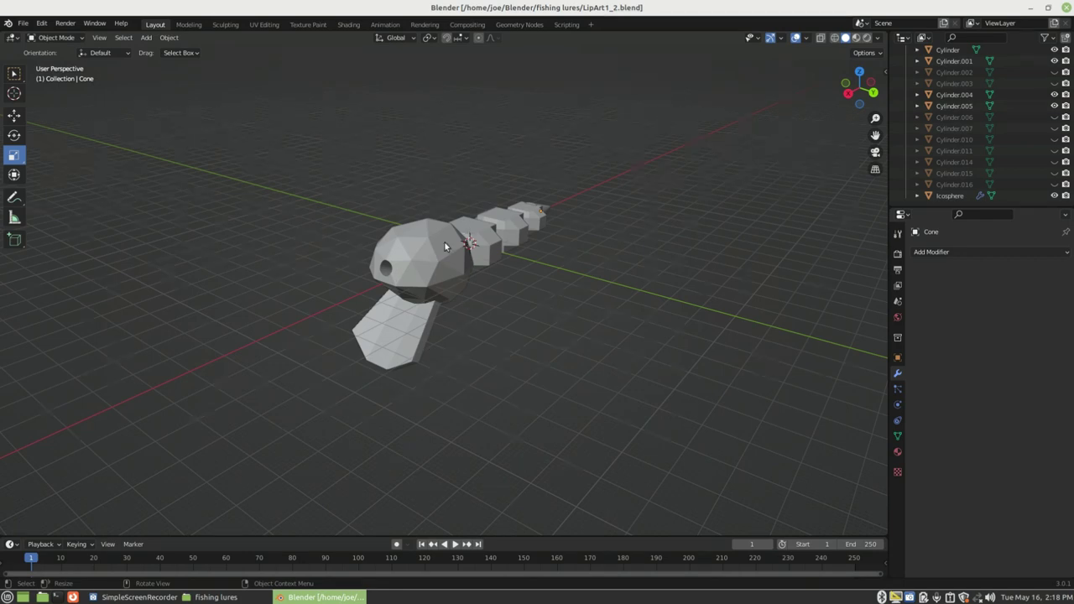
middle_click_drag(528, 240, 523, 278)
scroll(554, 286, "up", 4)
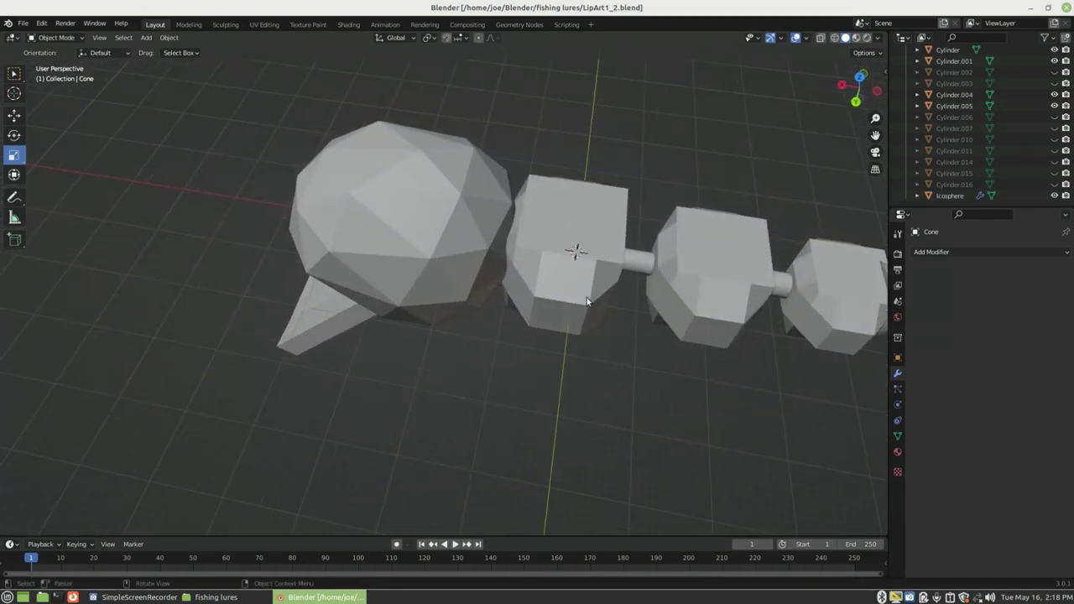
middle_click_drag(586, 297, 481, 335)
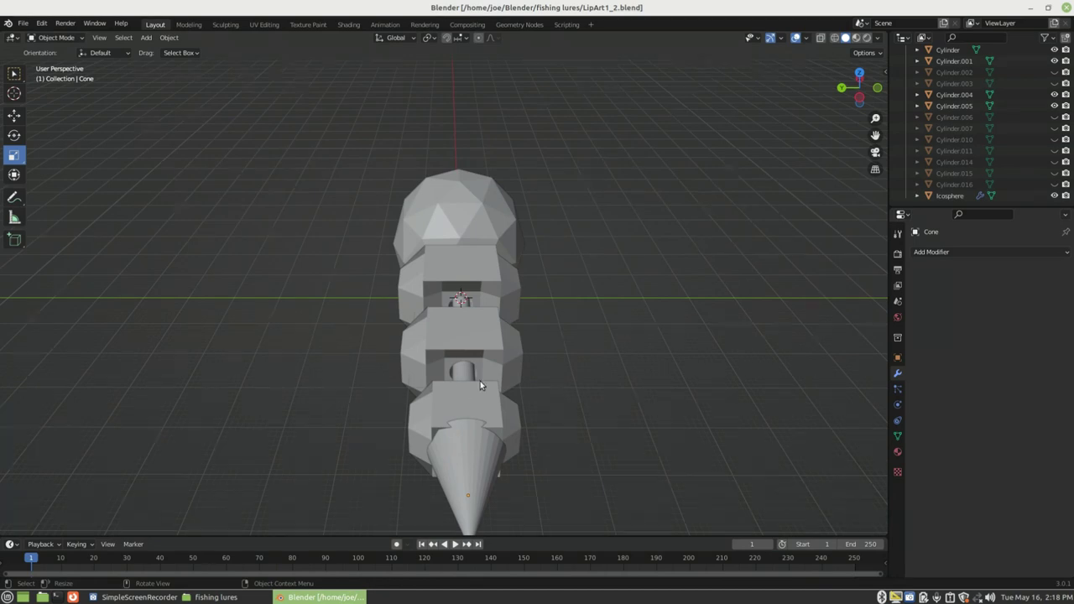
middle_click_drag(512, 399, 704, 392)
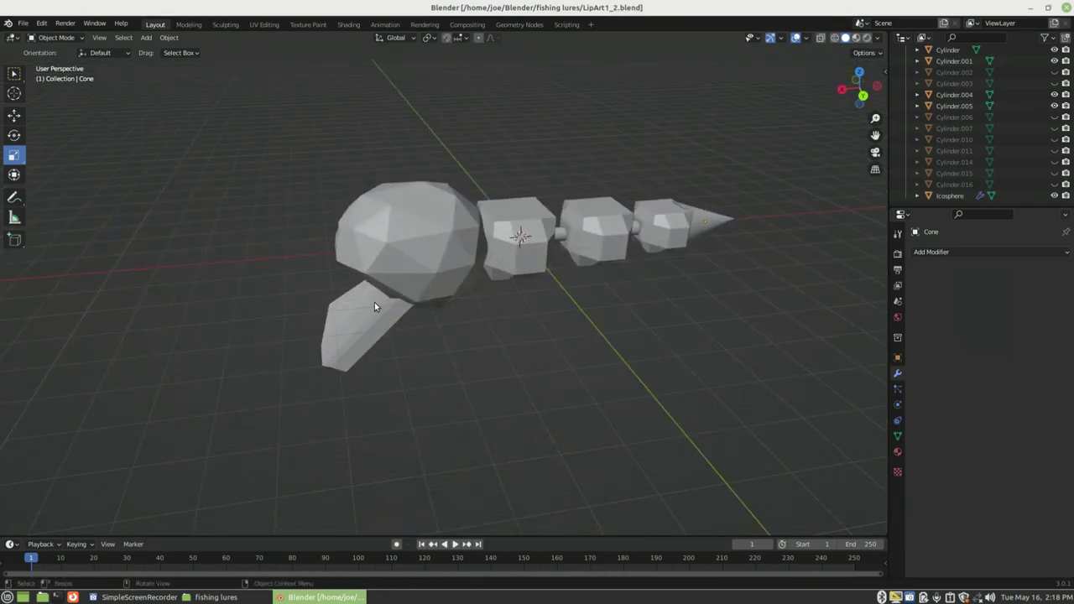
- Inspect the lure head up close, including the hole through its front and the diving lip beneath it
middle_click_drag(357, 261, 429, 280)
scroll(436, 278, "up", 5)
scroll(410, 235, "up", 3)
scroll(419, 244, "down", 2)
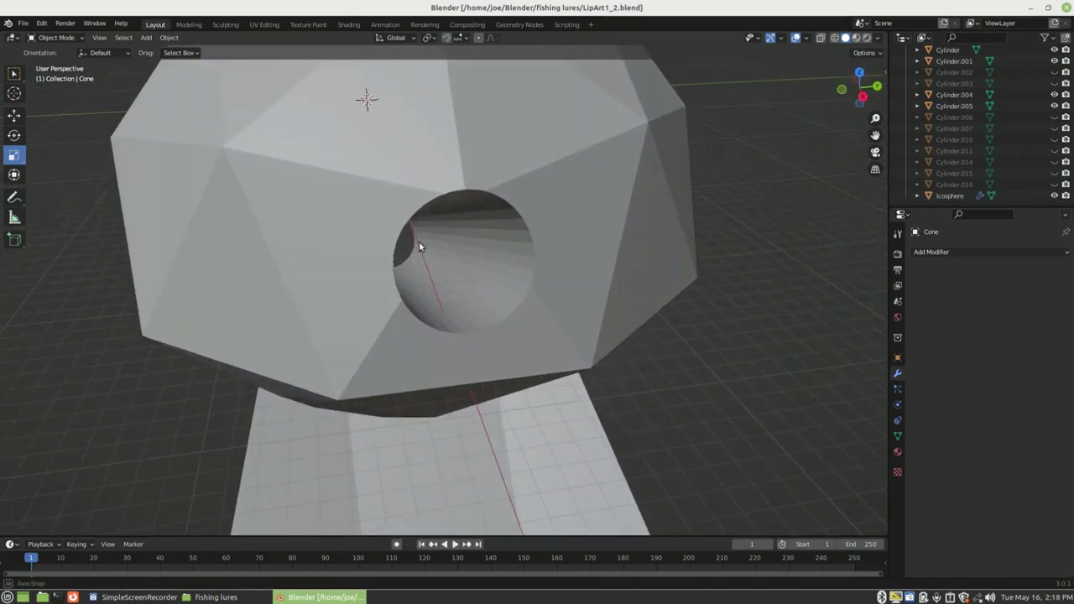
middle_click_drag(419, 244, 297, 234)
scroll(297, 234, "down", 8)
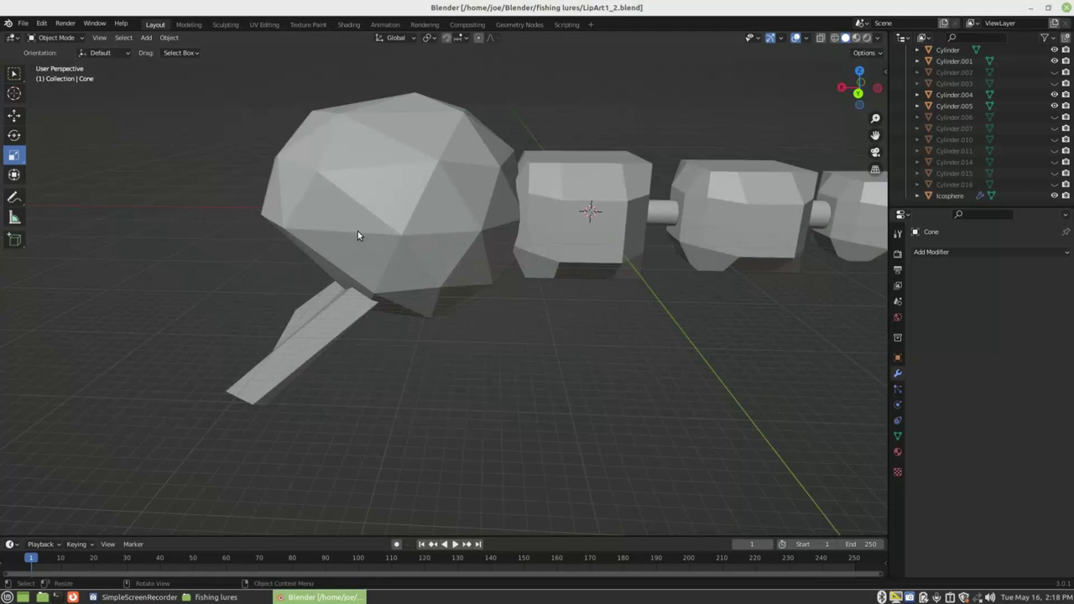
middle_click_drag(410, 247, 403, 242)
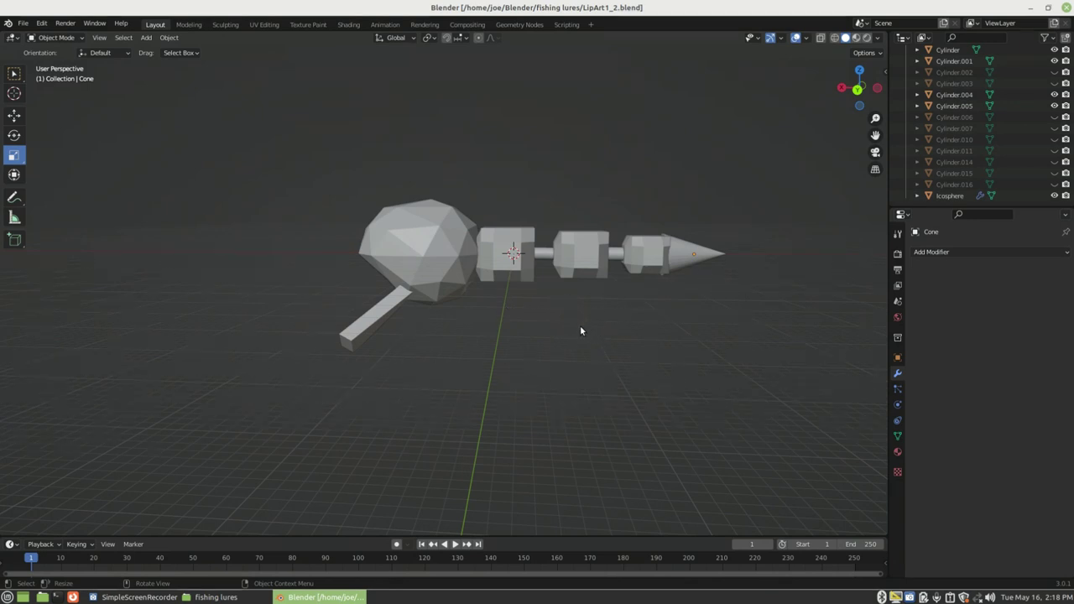
middle_click_drag(414, 227, 487, 258)
scroll(438, 262, "up", 4)
scroll(961, 59, "up", 3)
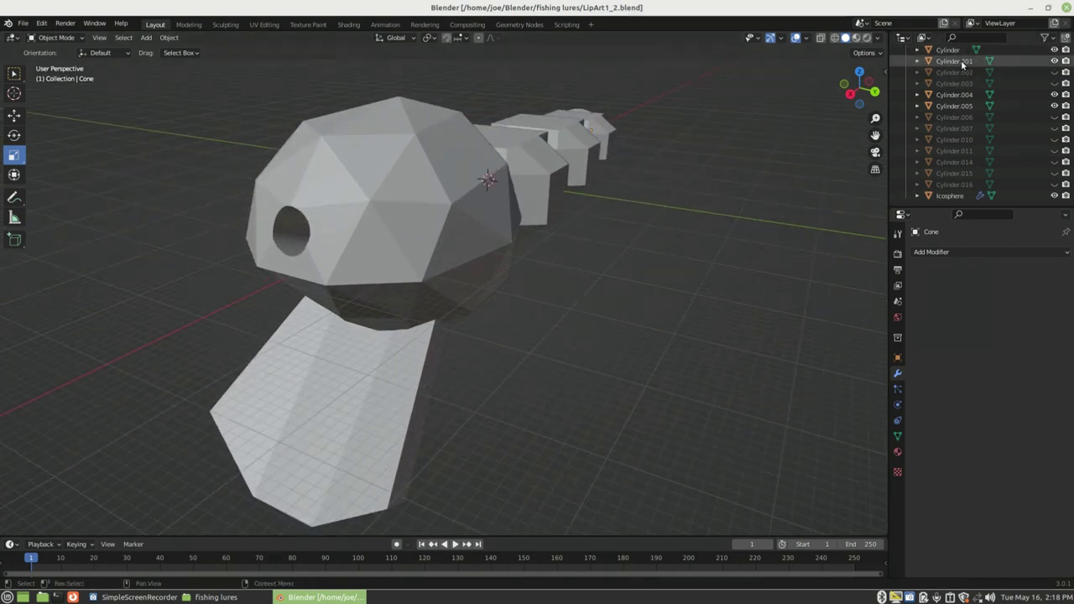
- Find the Icosphere among the scene objects and toggle its visibility off and on to identify the head
scroll(965, 94, "up", 1)
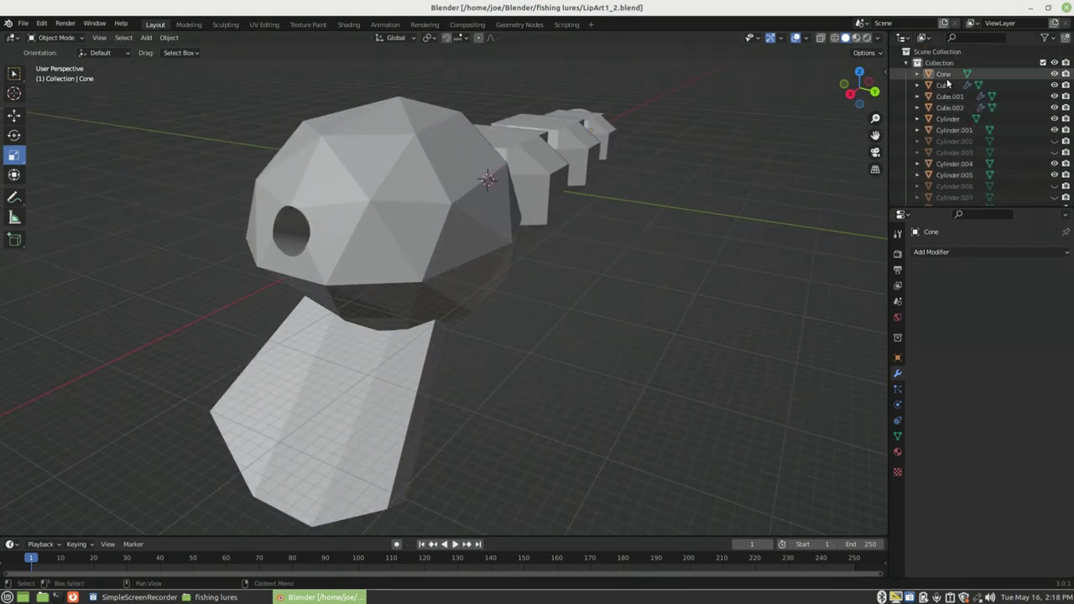
scroll(965, 109, "down", 5)
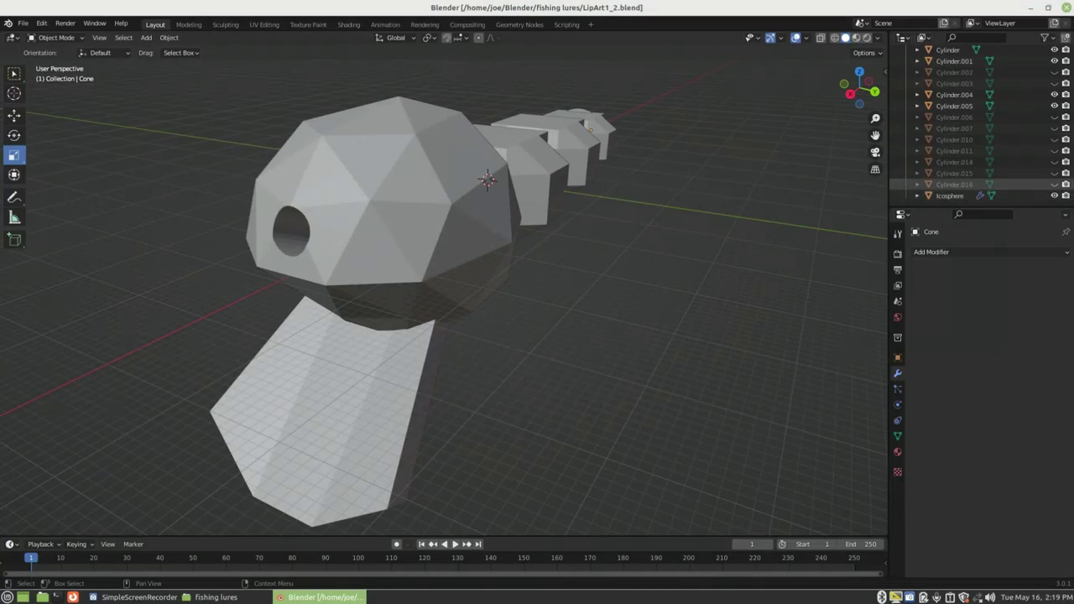
left_click(1055, 195)
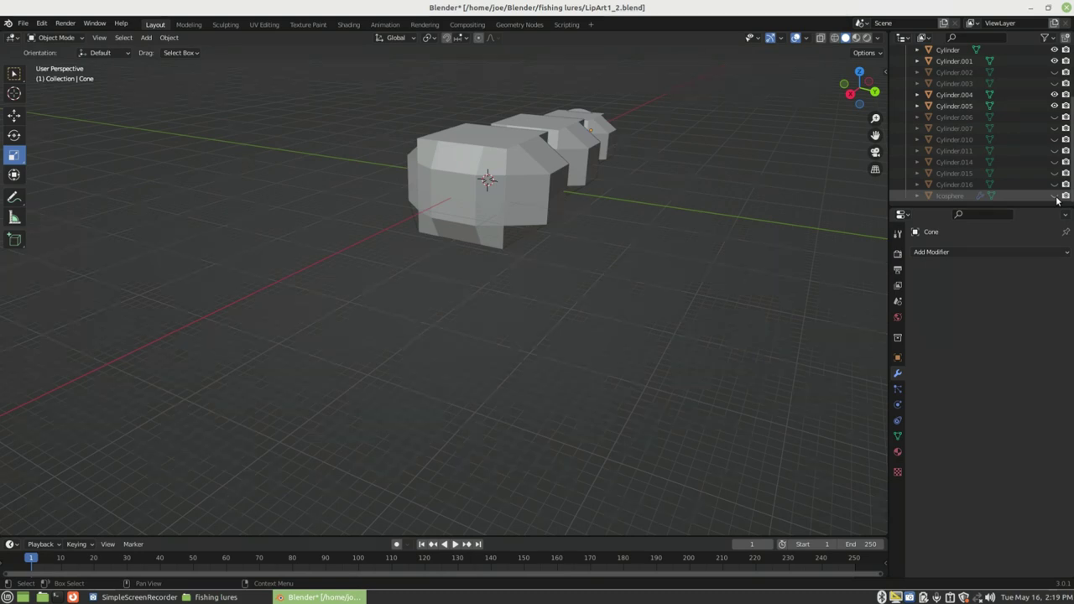
left_click(1054, 196)
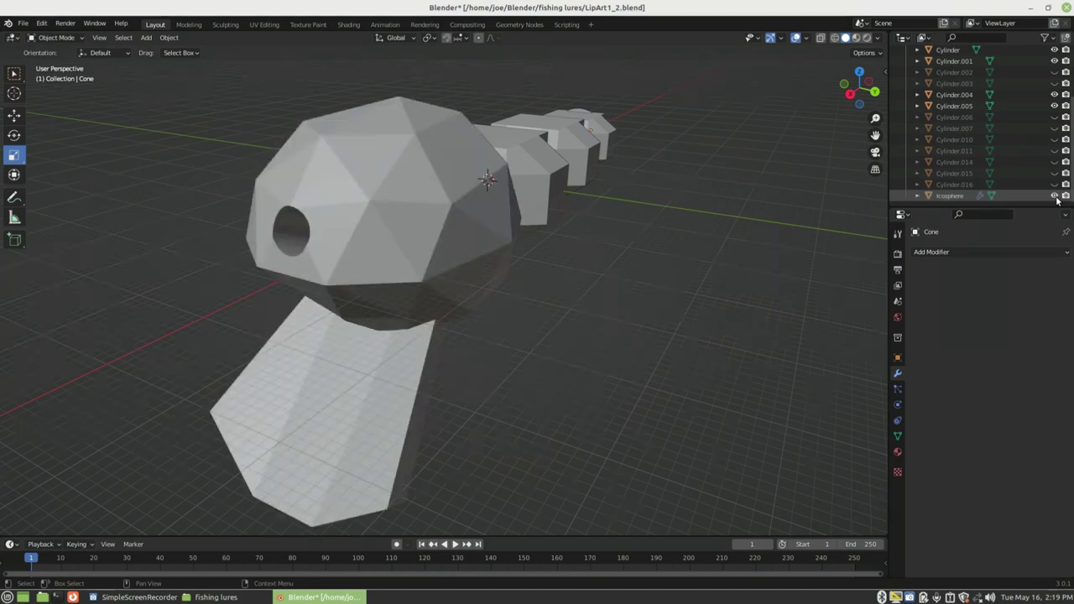
left_click(1054, 196)
left_click(1054, 196)
- Select the lure's head with its attached lip and switch it to Edit Mode
middle_click_drag(693, 250, 574, 287)
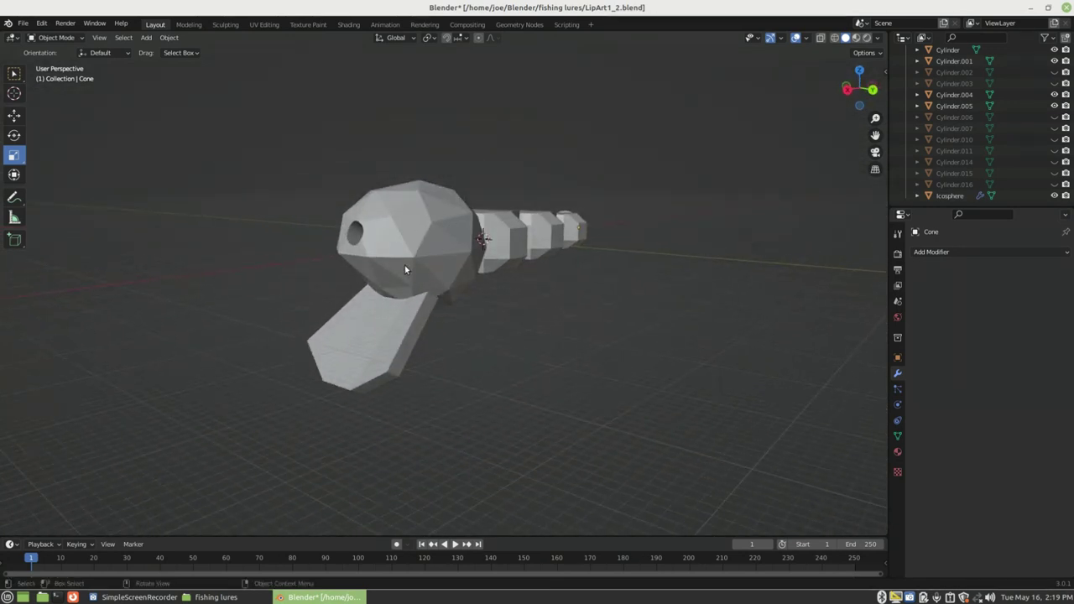
mouse_move(364, 264)
middle_mouse_down()
mouse_move(385, 236)
mouse_move(457, 245)
mouse_move(364, 251)
mouse_move(472, 264)
middle_mouse_up()
left_click(434, 236)
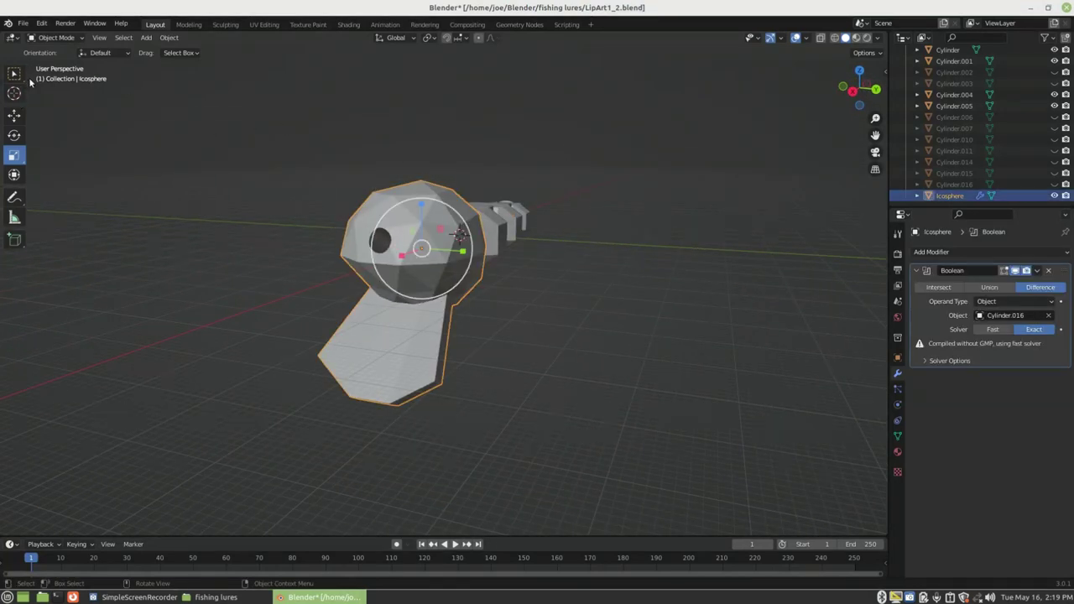
left_click(52, 38)
left_click(56, 62)
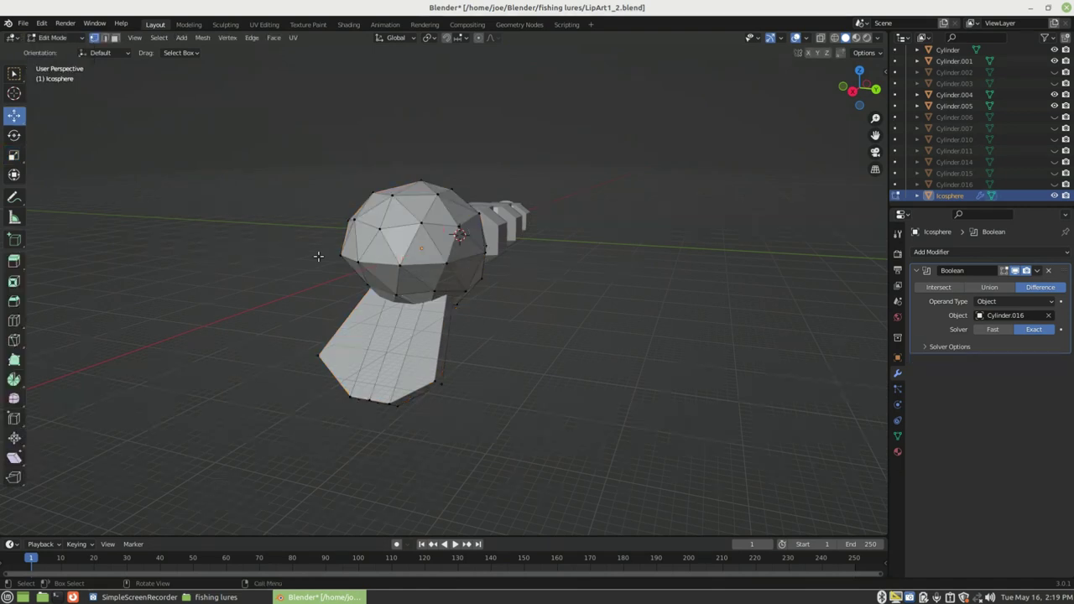
- Examine the lip's mesh from the side, underside and front, checking its lengthwise loop cuts and outer corner vertices
middle_click_drag(400, 283, 464, 336)
scroll(441, 314, "up", 2)
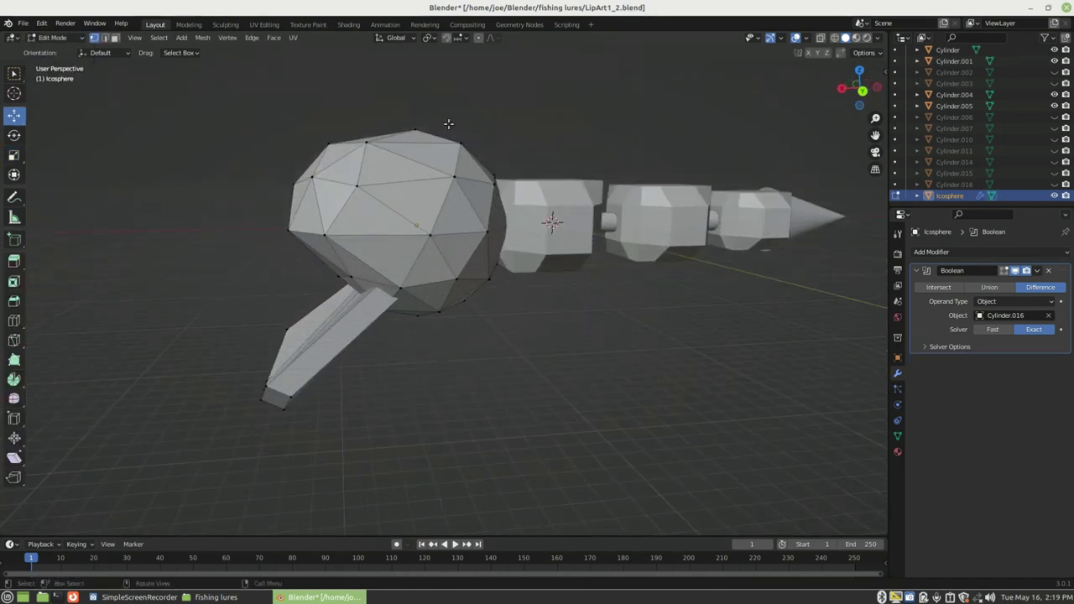
middle_click_drag(333, 236, 479, 250)
middle_click_drag(653, 370, 673, 331)
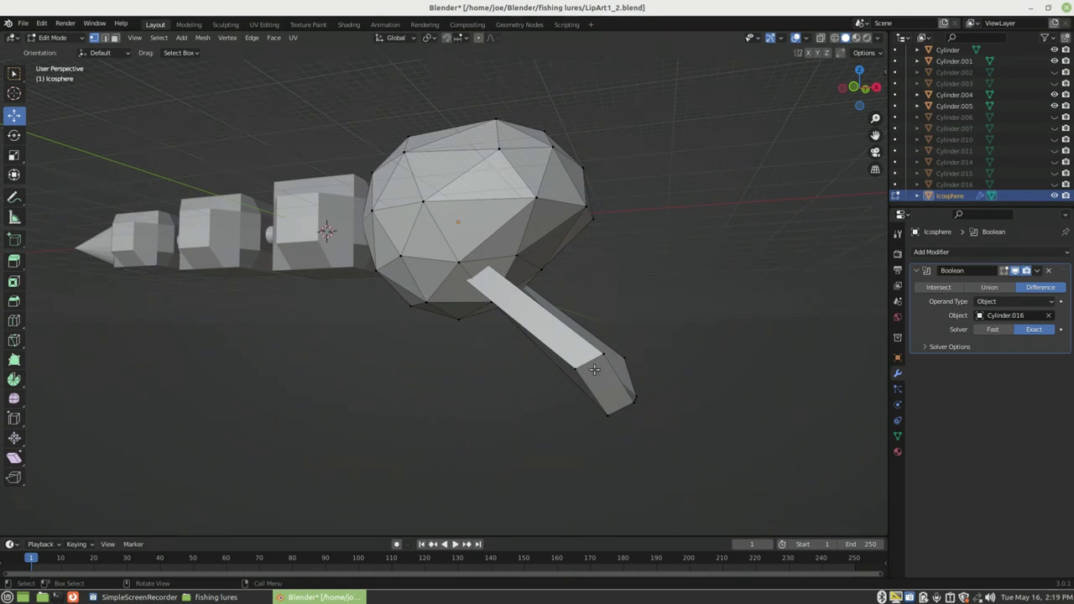
middle_click_drag(644, 344, 563, 306)
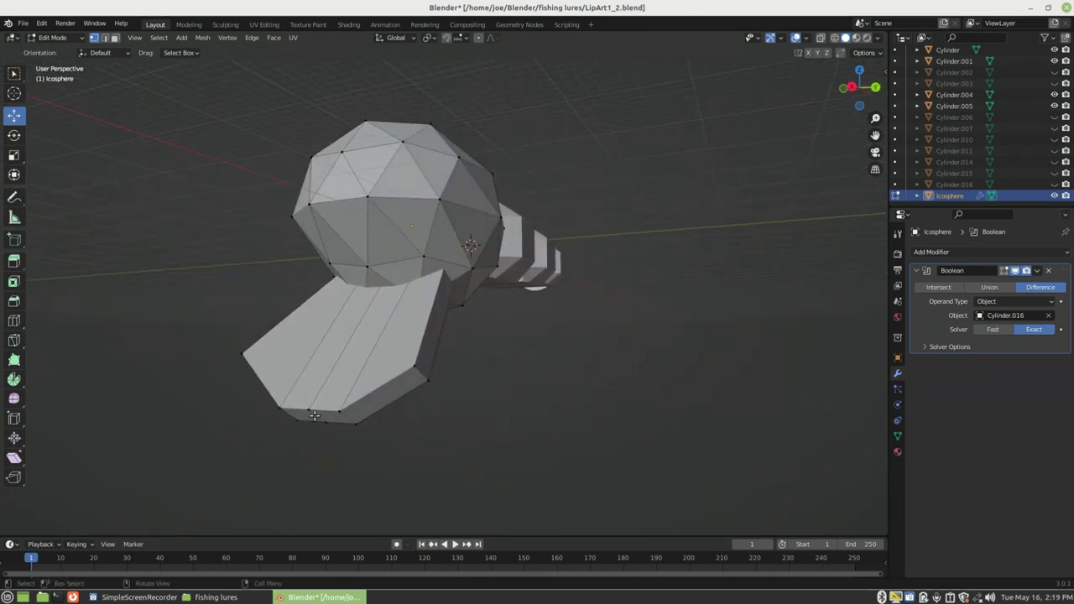
middle_click_drag(377, 330, 415, 336)
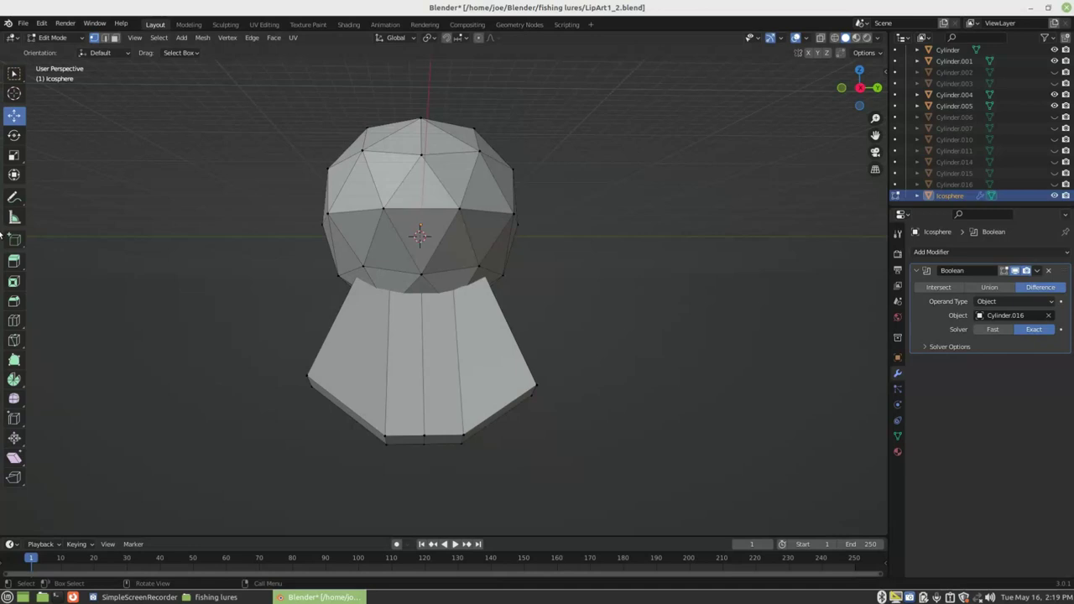
left_click(14, 320)
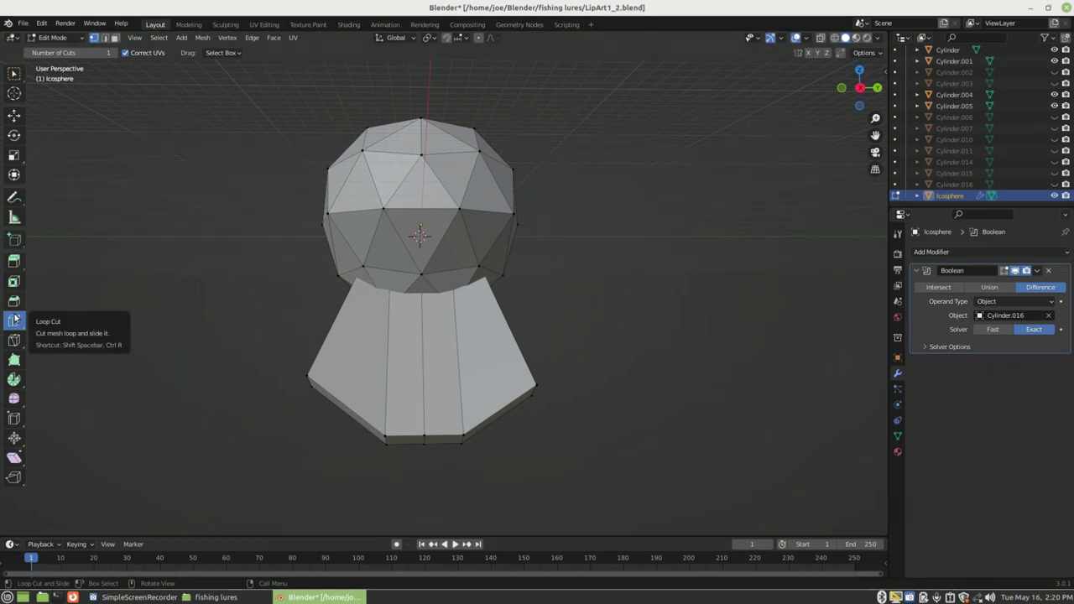
left_click(14, 115)
middle_click_drag(517, 391, 38, 223)
scroll(642, 319, "up", 5)
scroll(650, 323, "down", 5)
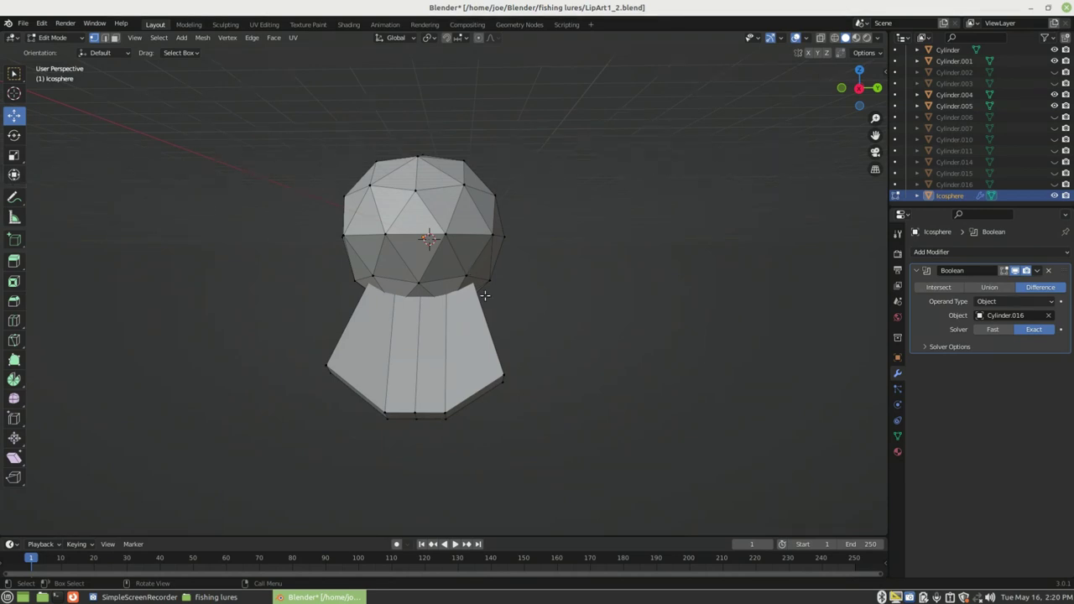
- Select the lip's two outer front corner vertices, scale them slightly along the Y axis with the Transform tool, and clear the selection
left_click(503, 376)
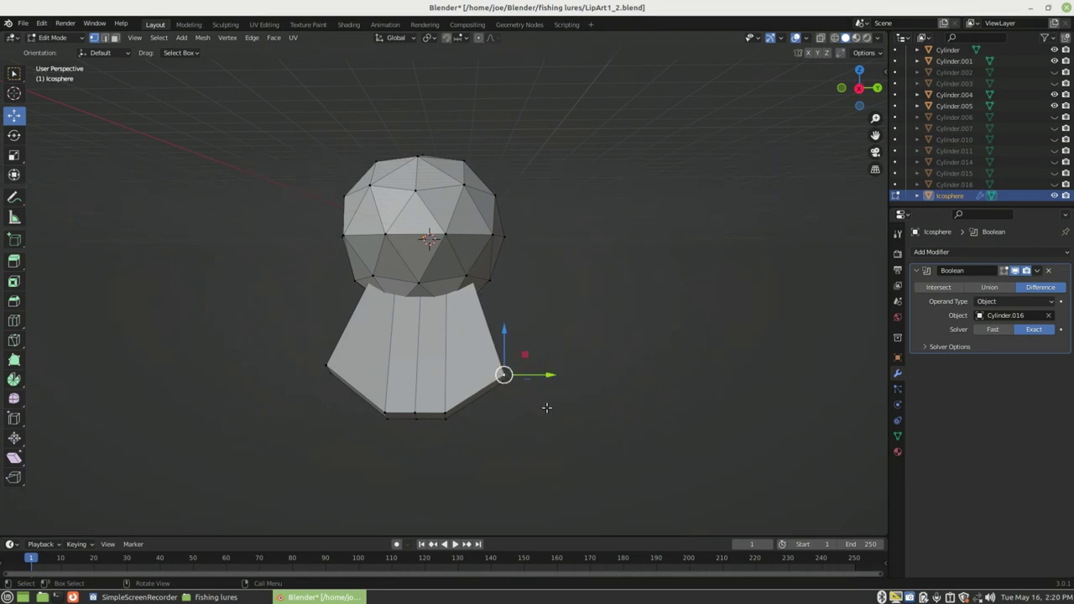
left_click(327, 365, "shift")
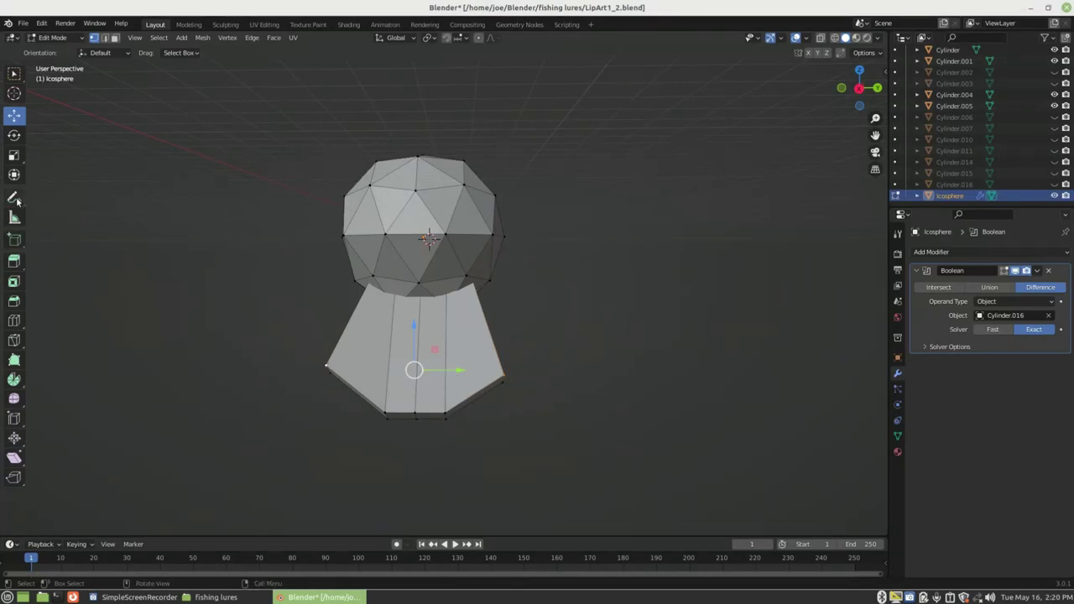
left_click(13, 175)
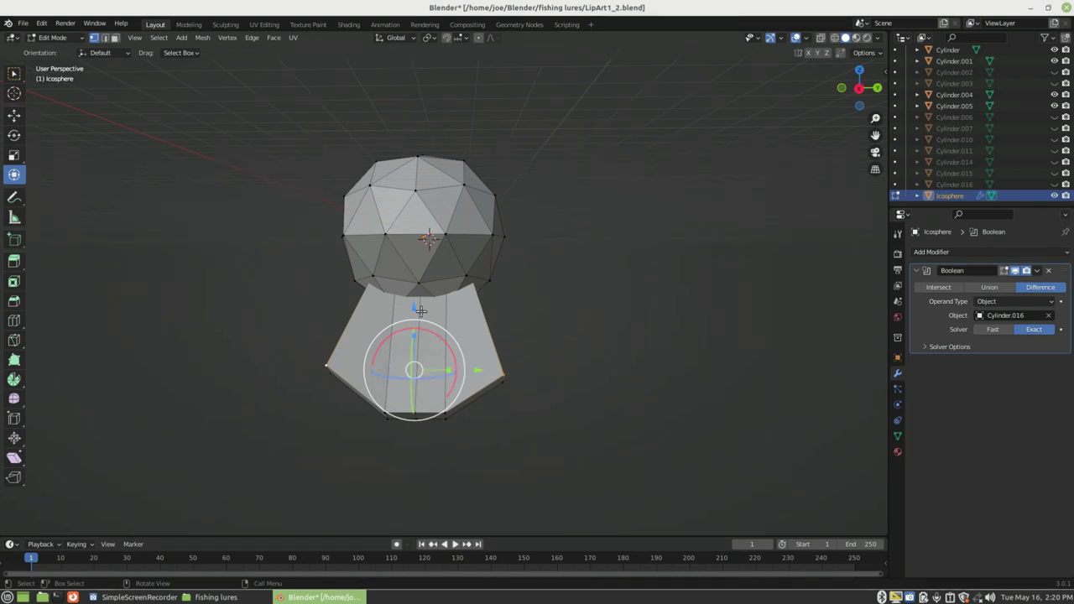
scroll(485, 351, "up", 3)
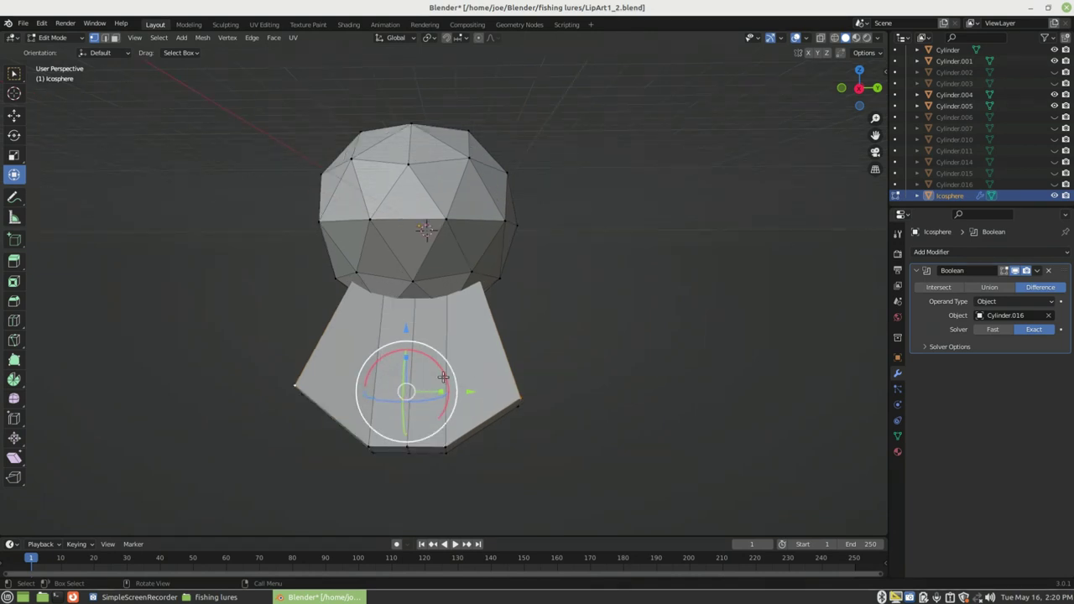
middle_click_drag(515, 379, 511, 367)
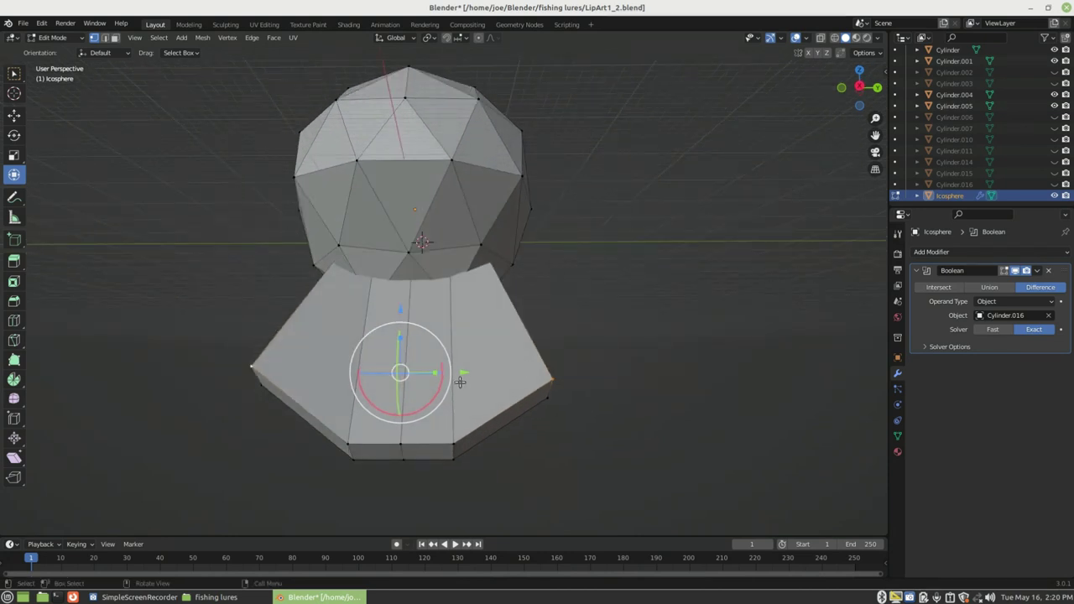
middle_click_drag(463, 333, 450, 355)
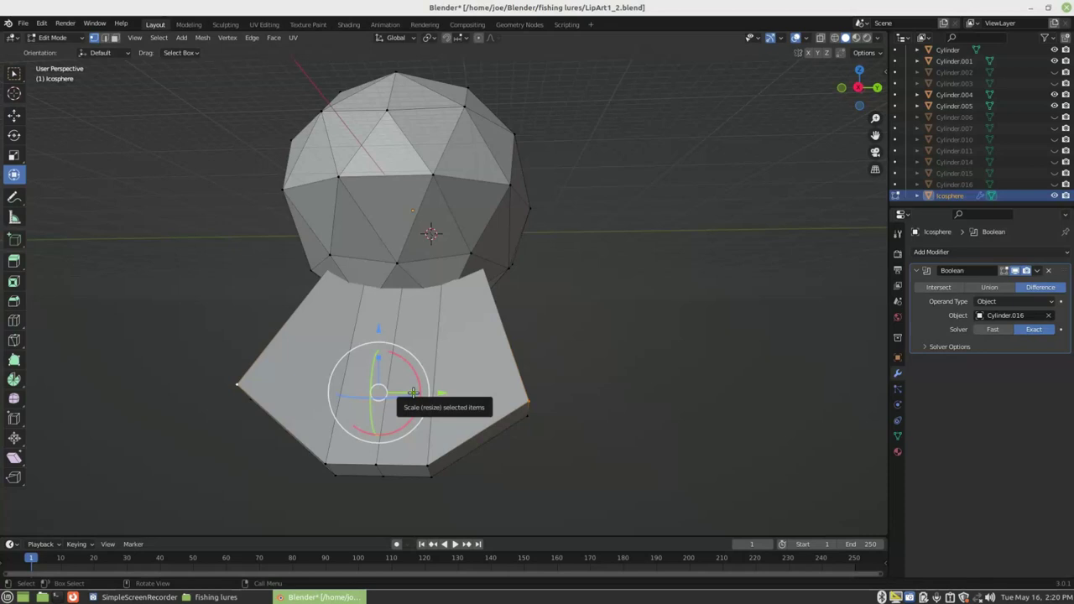
mouse_move(412, 392)
left_mouse_down()
mouse_move(462, 391)
mouse_move(400, 391)
mouse_move(453, 389)
mouse_move(403, 391)
mouse_move(415, 393)
left_mouse_up()
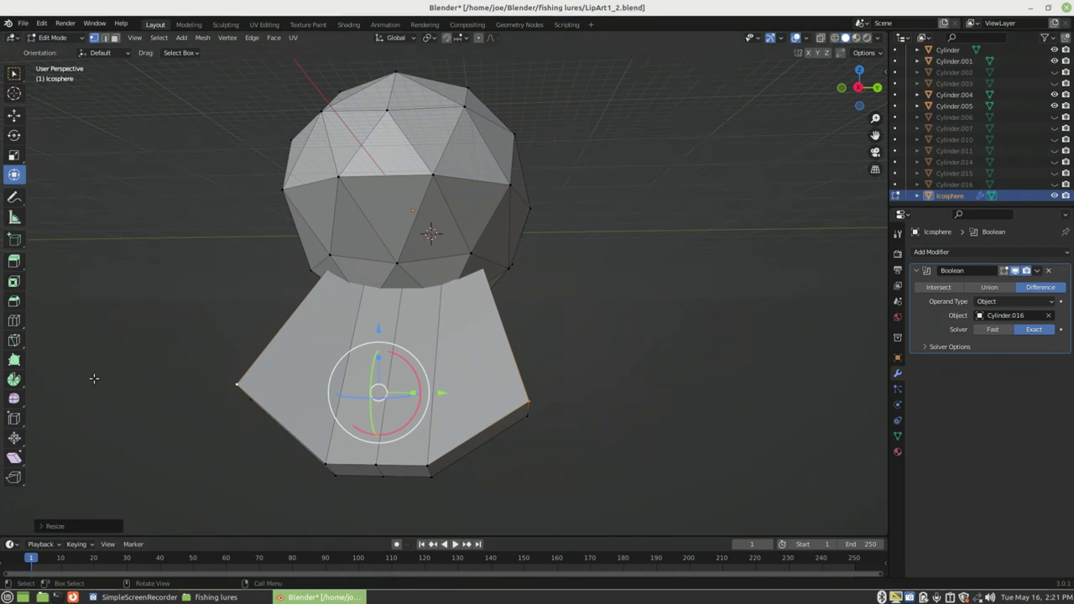
left_click(134, 308)
middle_click_drag(662, 347, 424, 313)
middle_click_drag(476, 342, 436, 289)
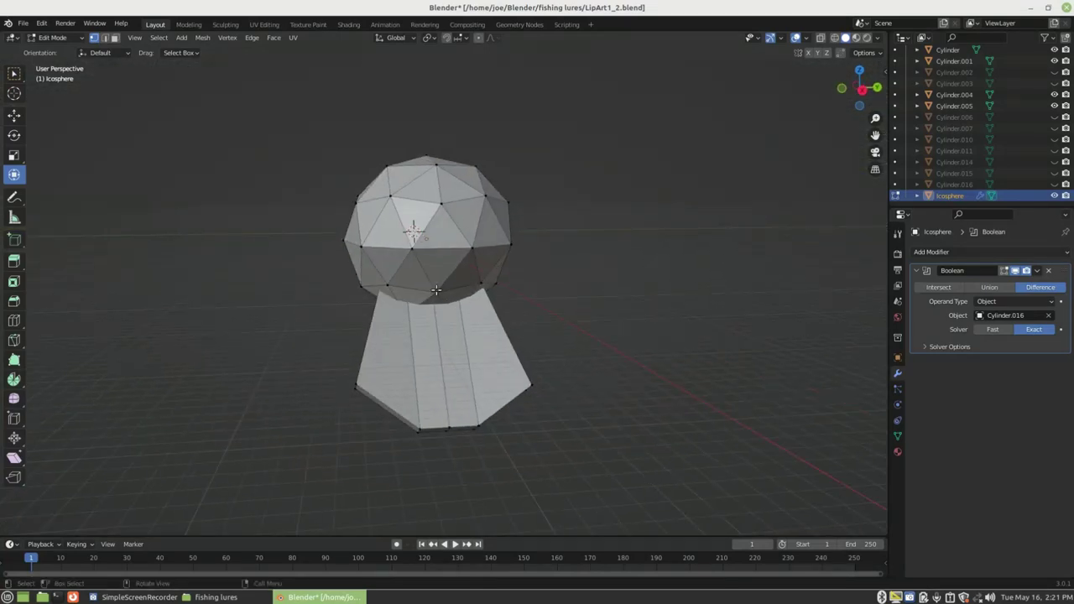
middle_click_drag(545, 383, 450, 348)
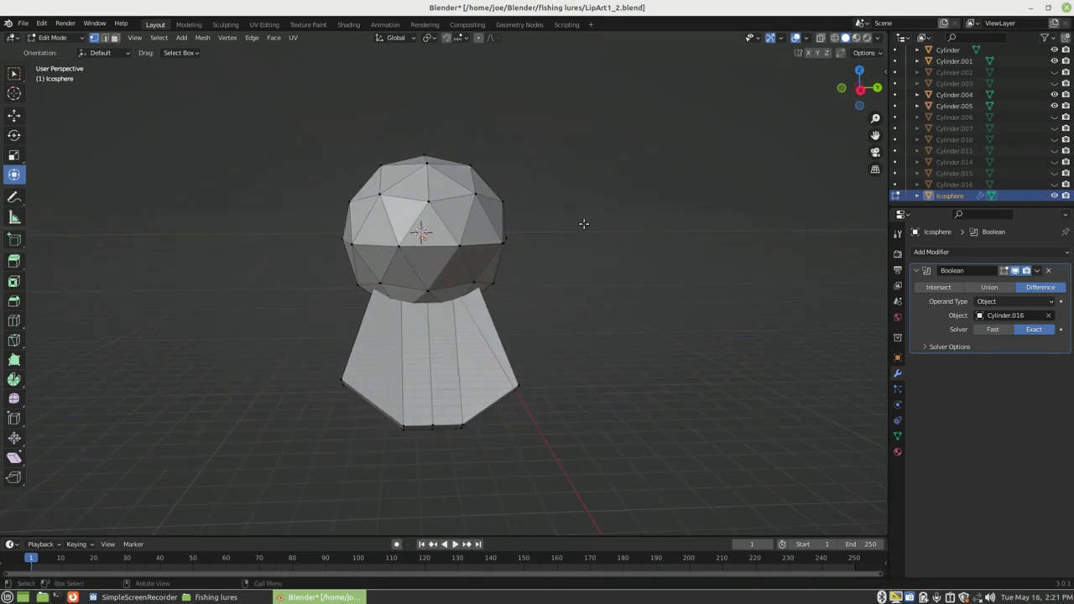
- Activate the Move tool, return the head to Object Mode and clear the selection
middle_click_drag(576, 227, 438, 281)
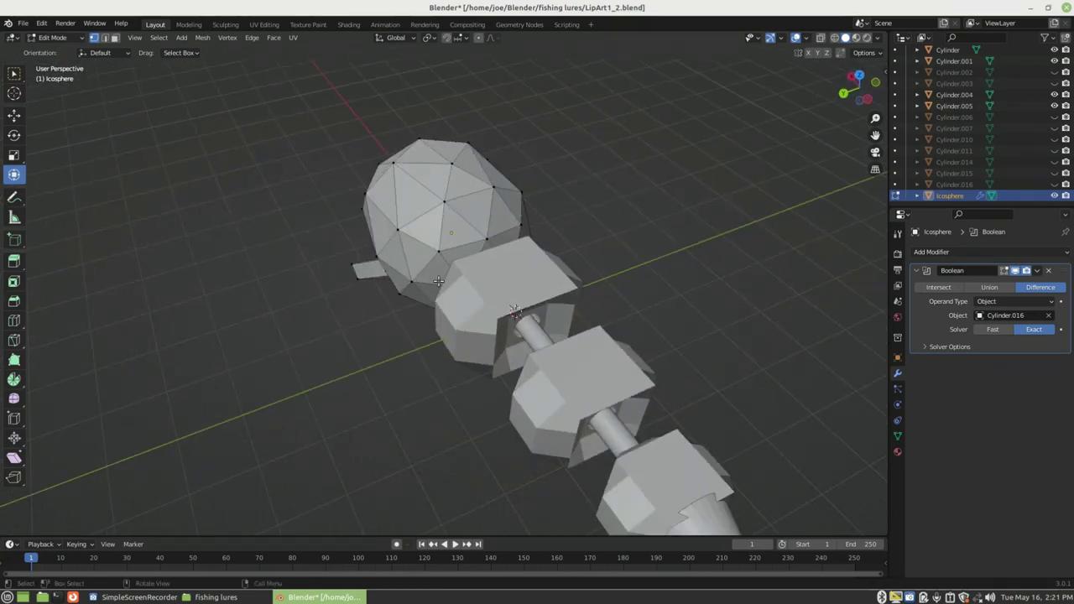
middle_click_drag(252, 293, 335, 239)
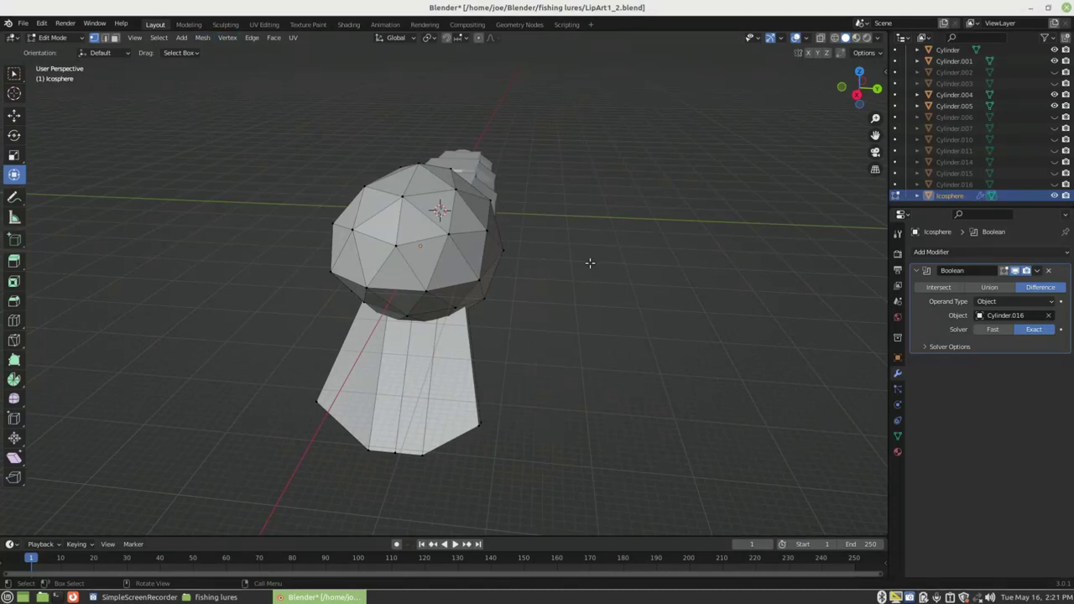
middle_click_drag(591, 264, 558, 231)
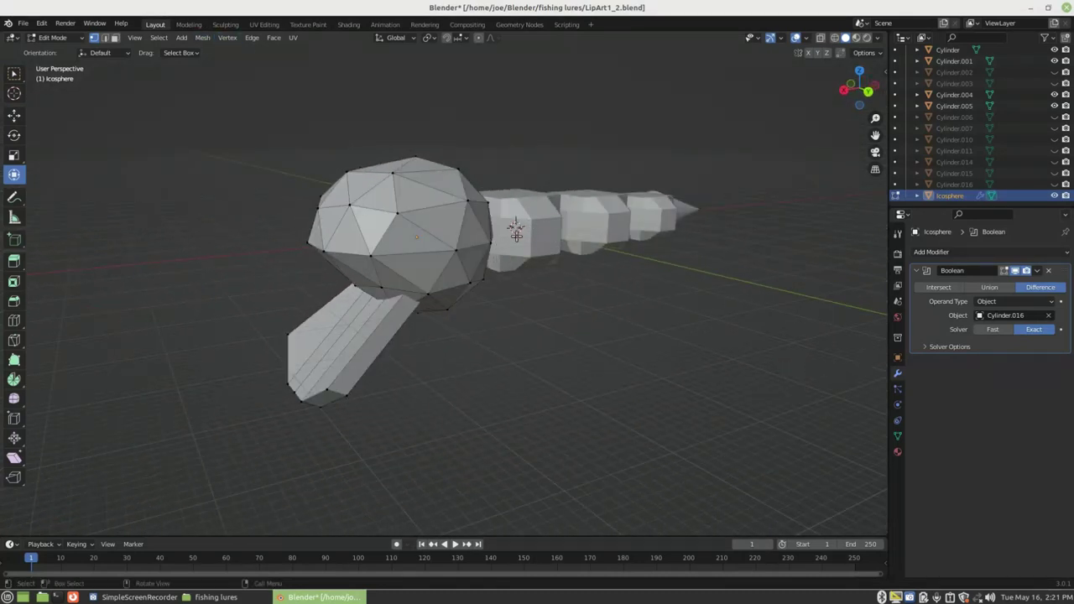
middle_click_drag(622, 285, 587, 289)
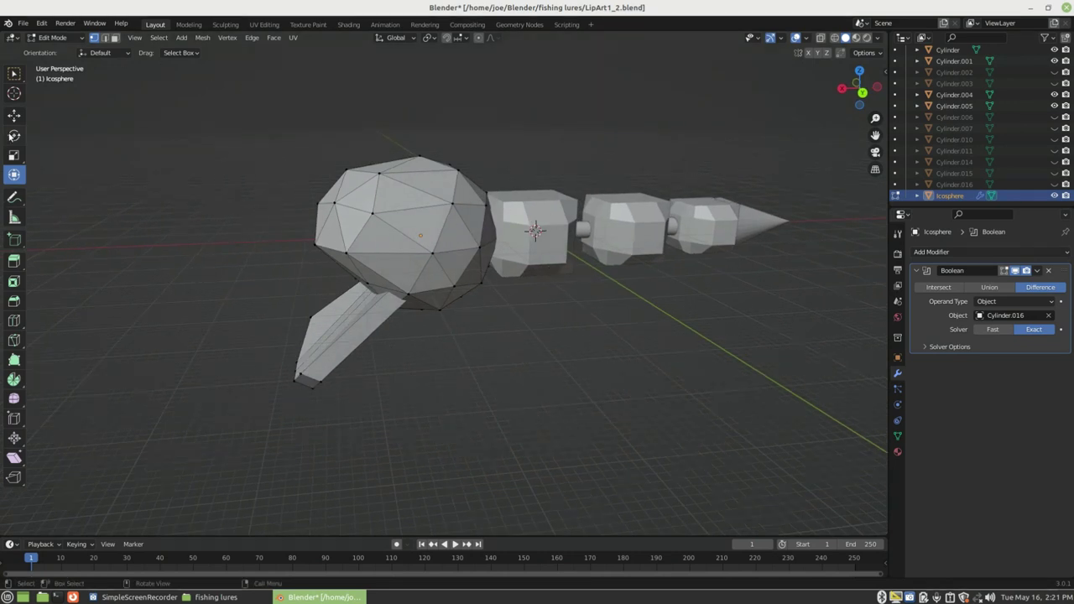
left_click(16, 122)
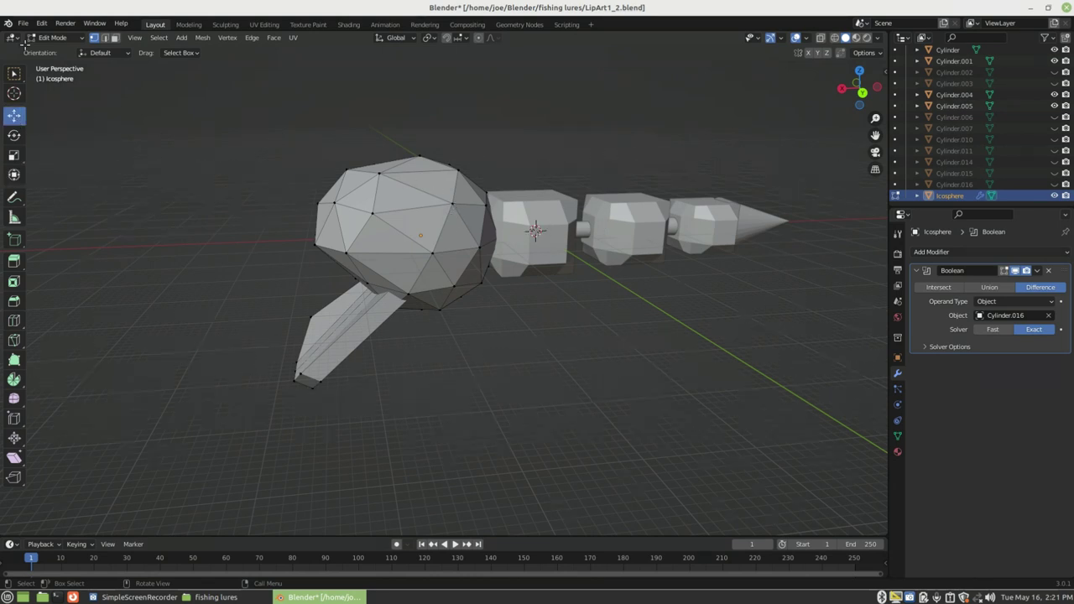
left_click(202, 38)
left_click(56, 38)
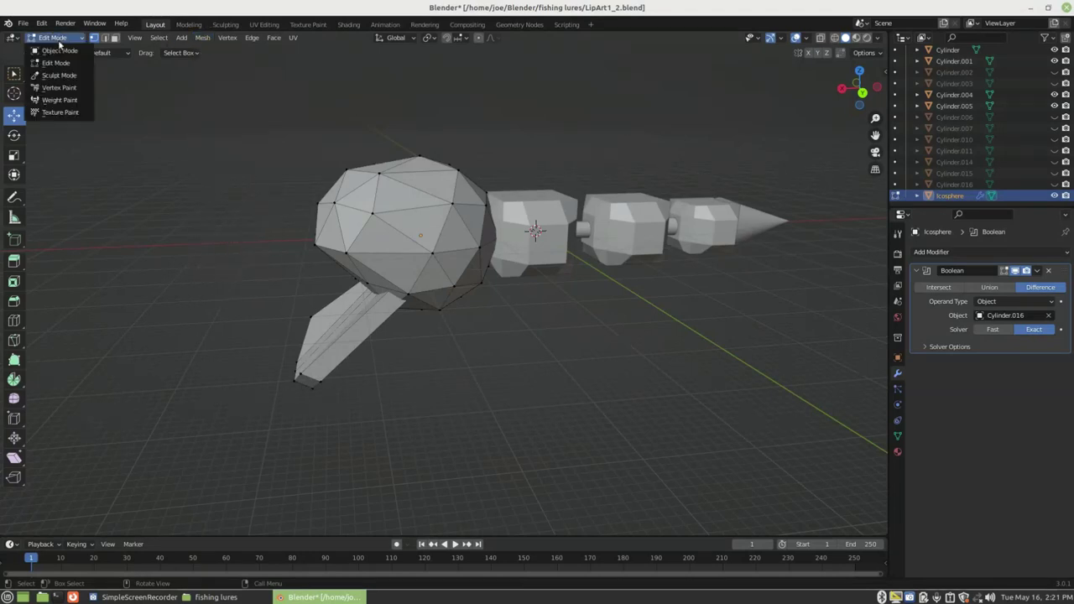
left_click(59, 50)
left_click(547, 352)
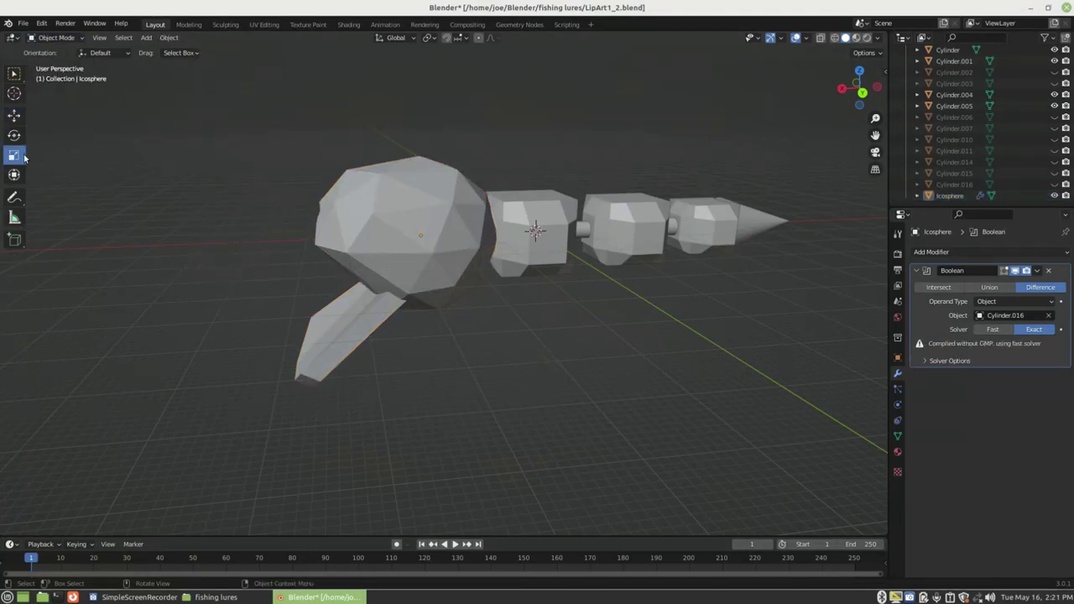
- Add an Ico Sphere mesh at the 3D cursor with the Move tool active and scale it by 15
left_click(17, 114)
left_click(148, 39)
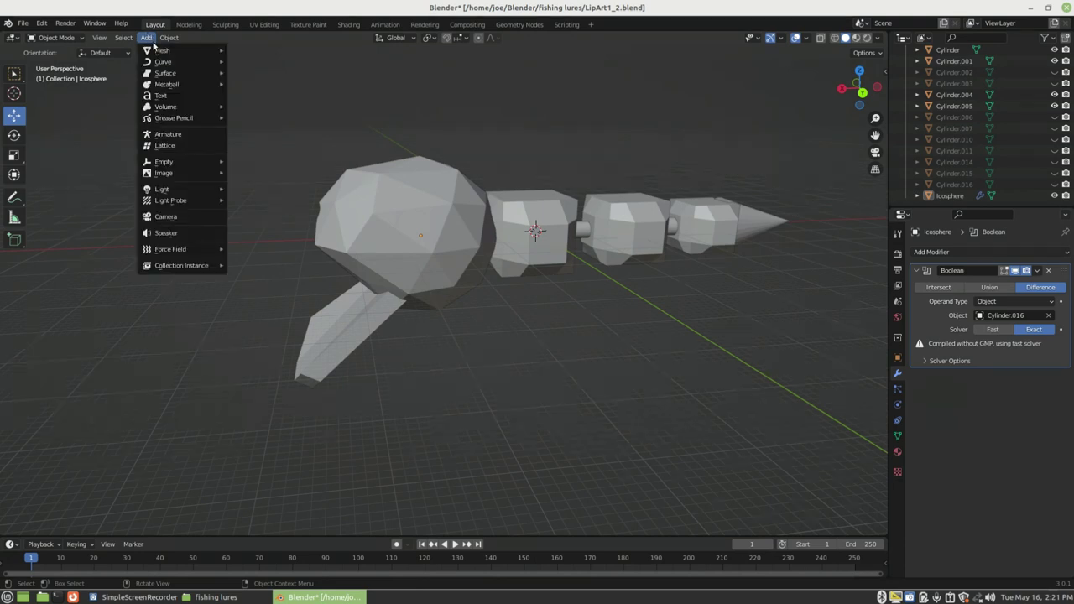
mouse_move(161, 52)
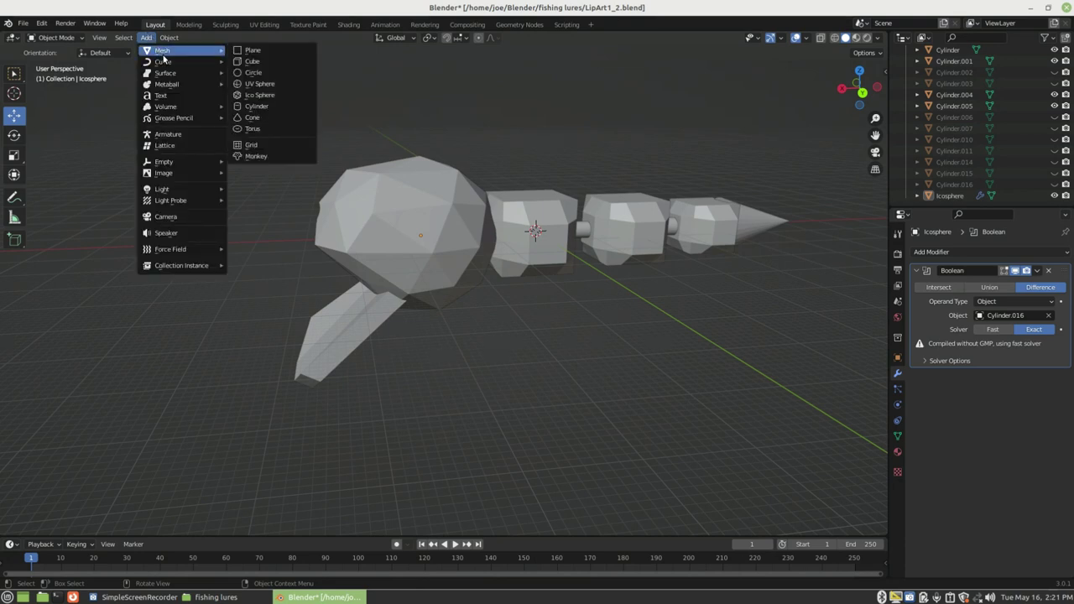
left_click(262, 96)
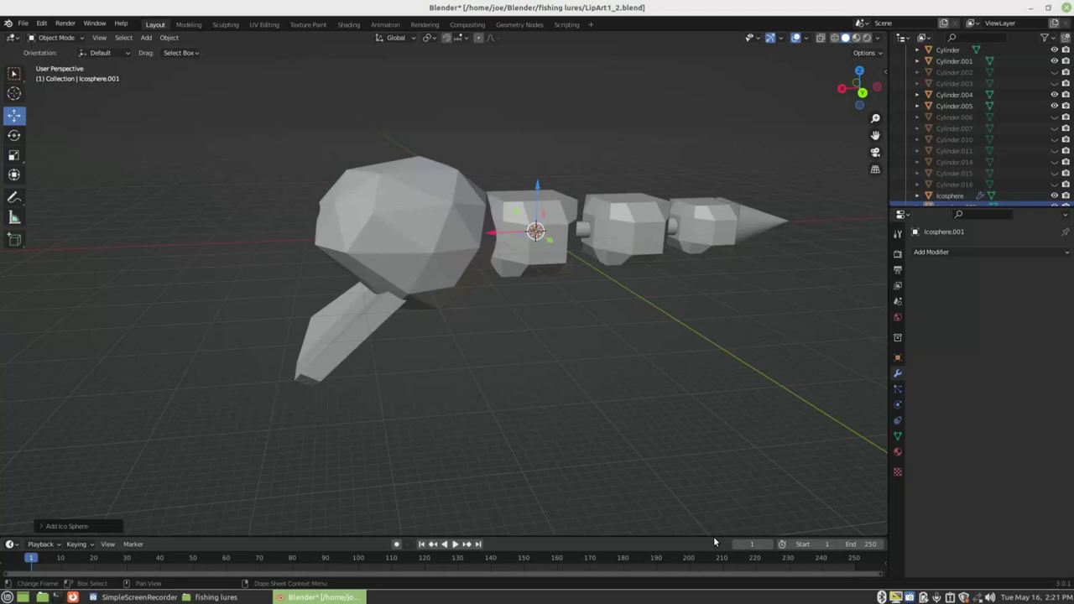
key("s")
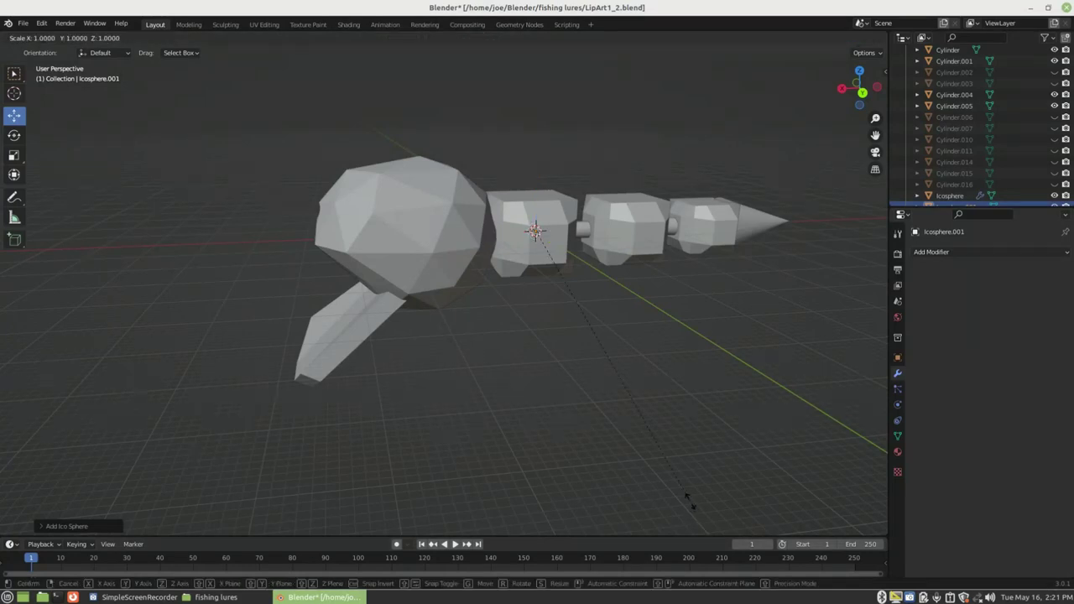
type("15")
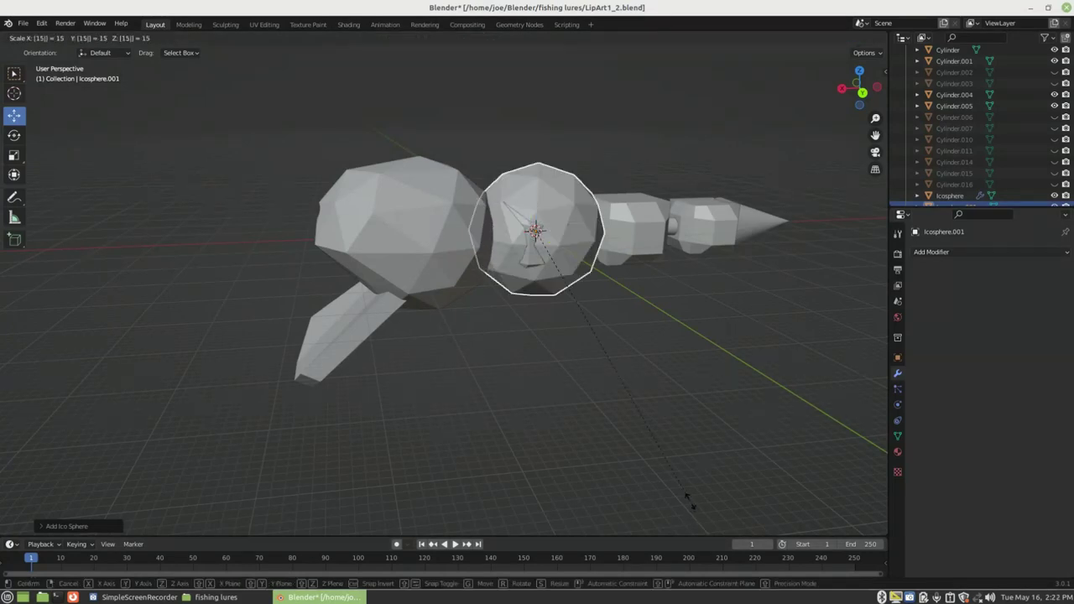
key("Return")
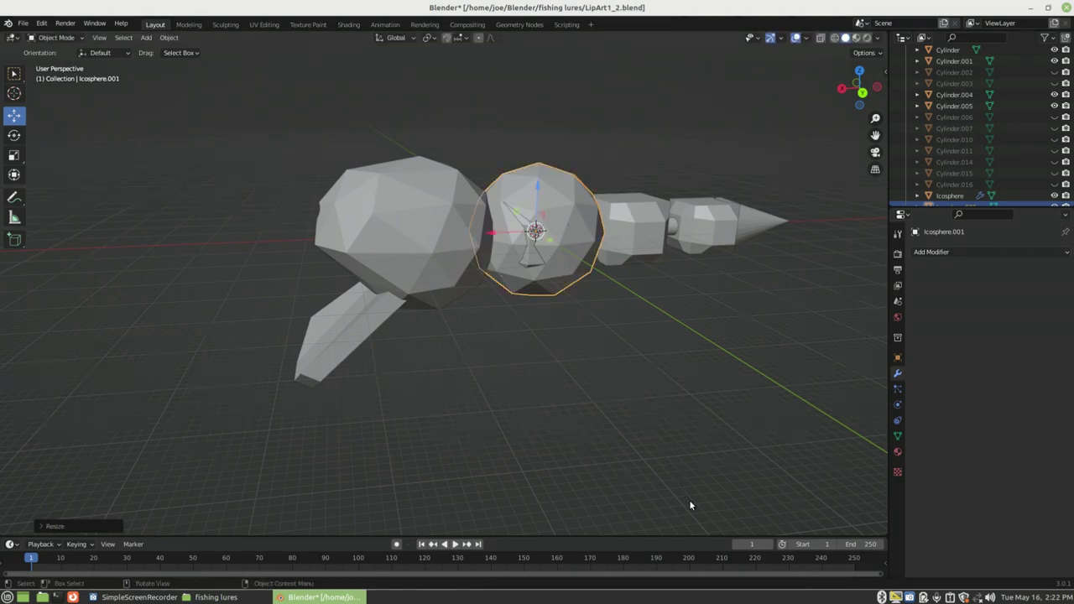
- Move the new ico sphere about 12 m along the negative X axis, towards the lure's tail
middle_click_drag(620, 316, 114, 150)
middle_click_drag(507, 225, 506, 330)
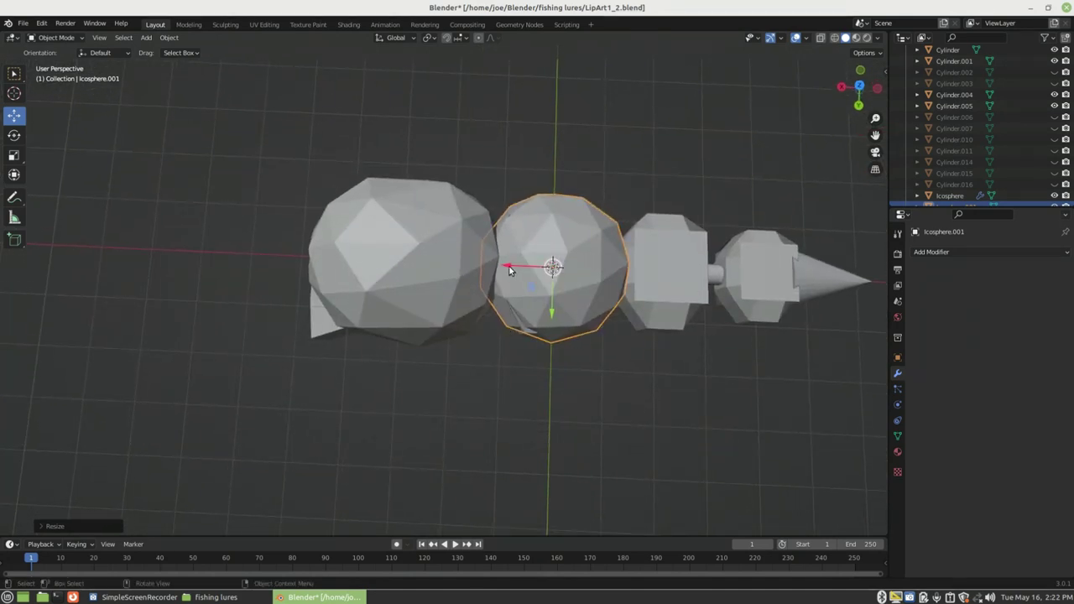
key("g")
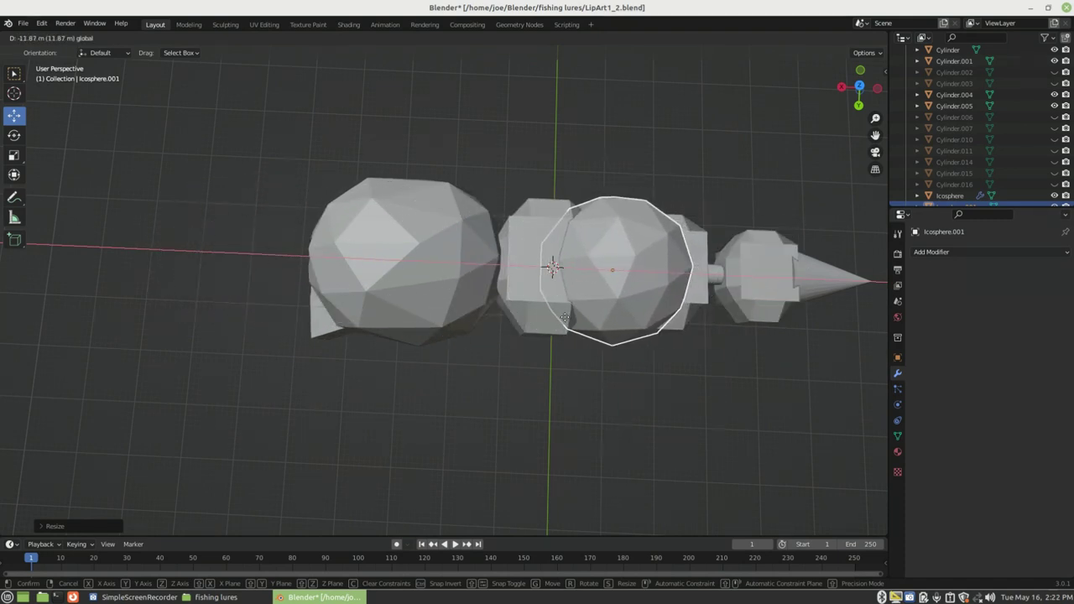
left_click(685, 310)
- Delete the added ico sphere from among the lure's body segments
middle_click_drag(713, 424, 702, 338)
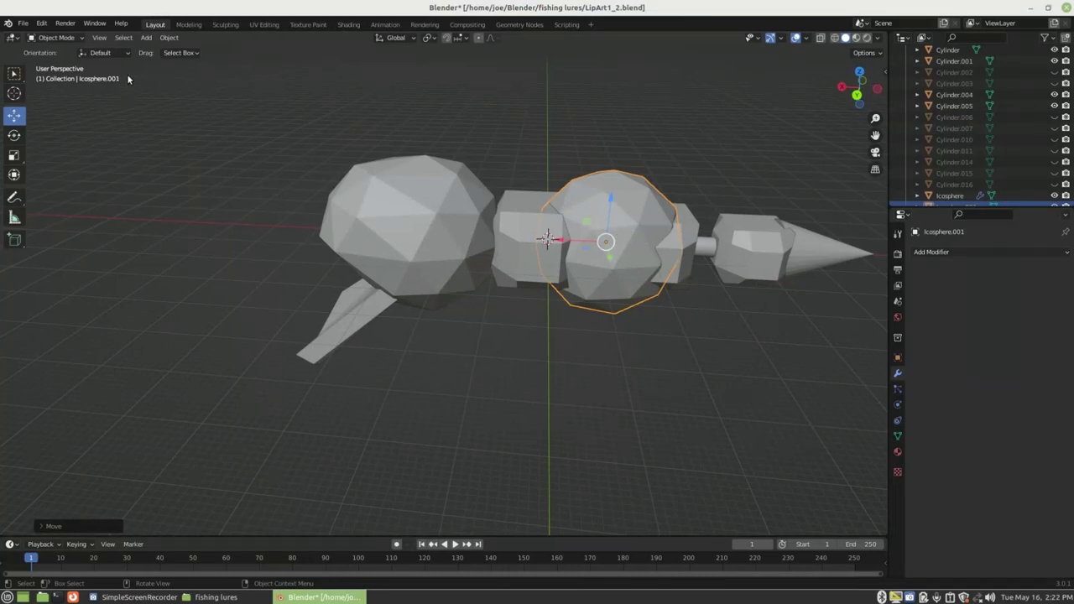
right_click(609, 185)
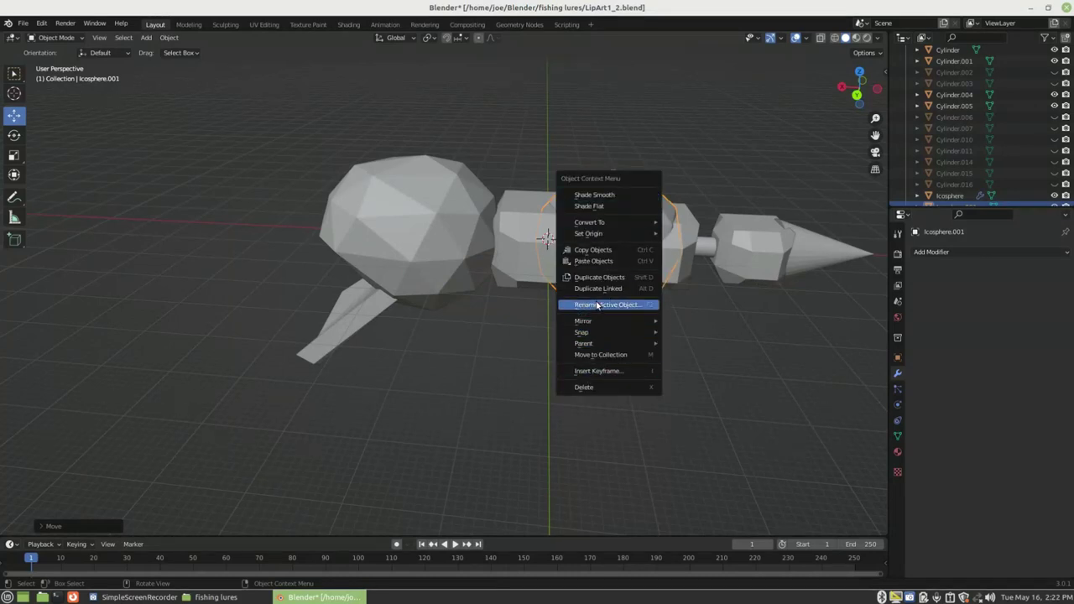
left_click(605, 388)
- Examine the body segments from the side and rear, checking their hollow back ends and the connecting pins between them
middle_click_drag(671, 326, 453, 197)
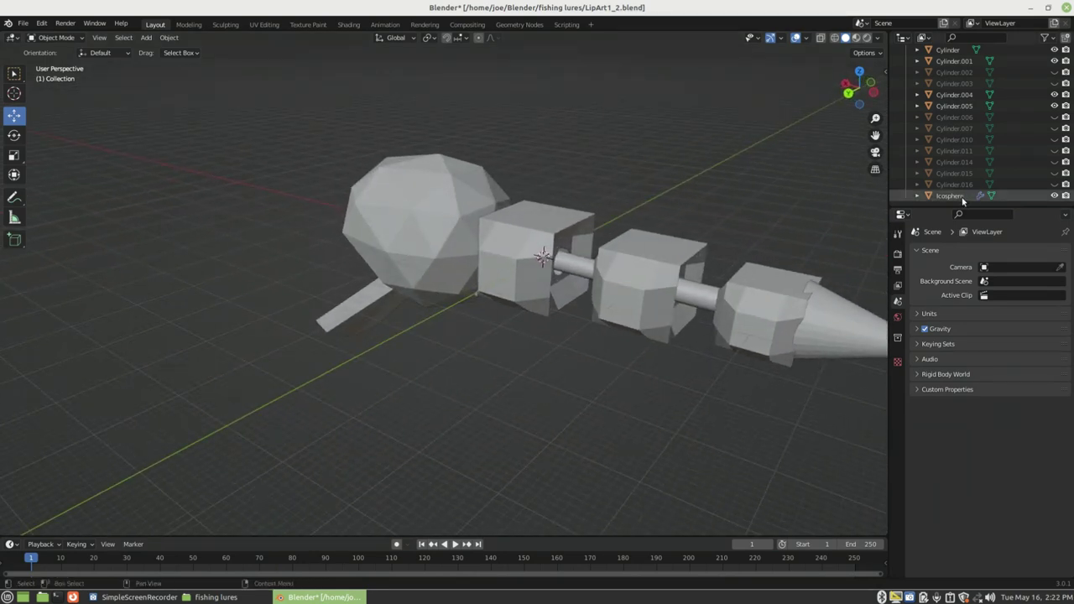
middle_click_drag(694, 338, 670, 311)
scroll(670, 310, "down", 5)
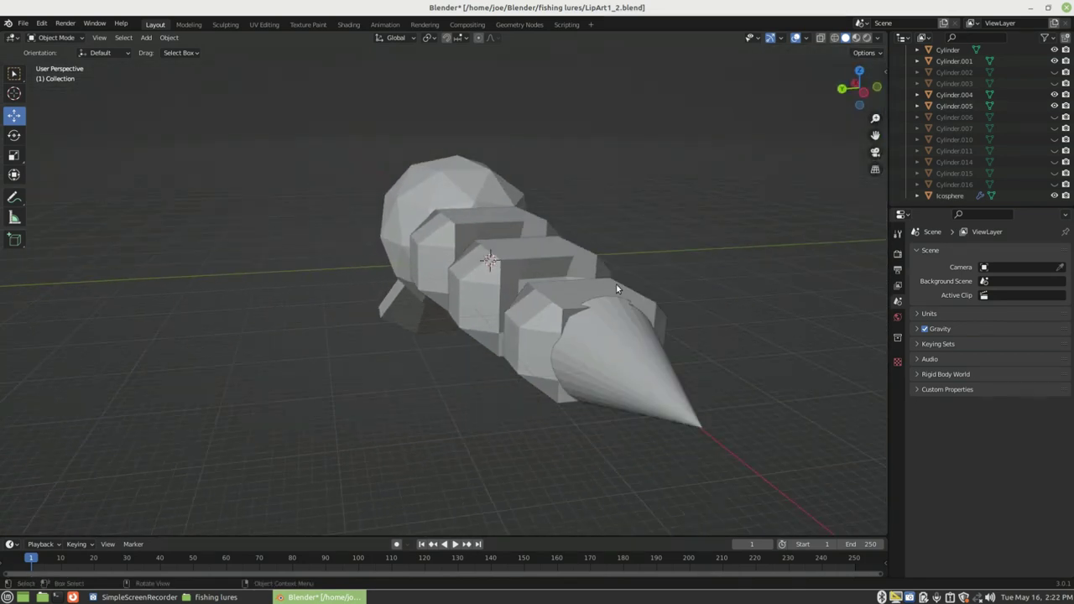
middle_click_drag(619, 285, 601, 274)
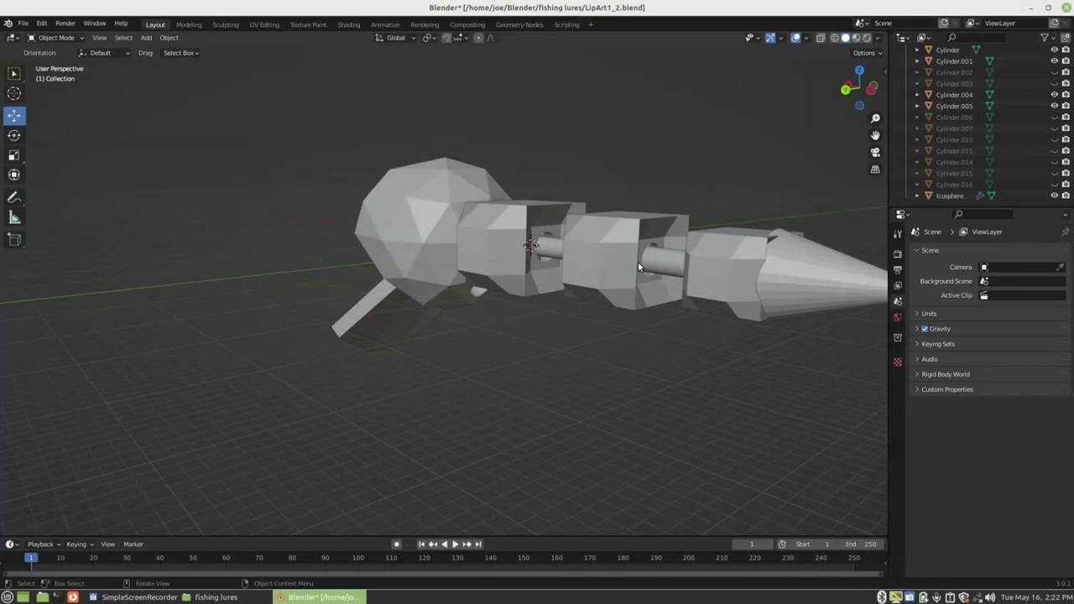
middle_click_drag(666, 282, 575, 295)
scroll(575, 296, "up", 2)
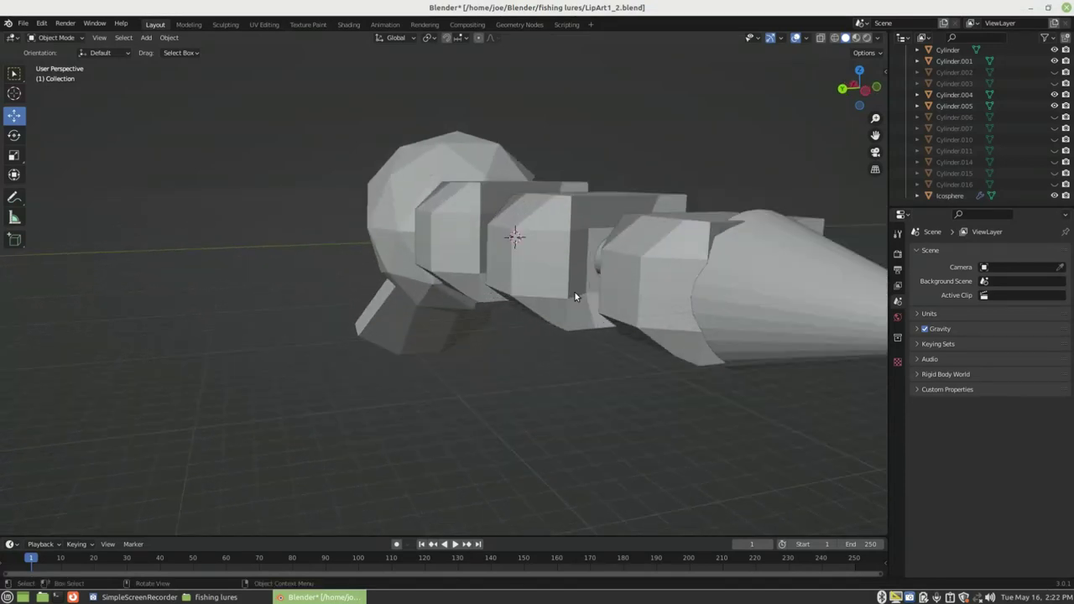
scroll(617, 277, "up", 2)
middle_click_drag(750, 260, 659, 273)
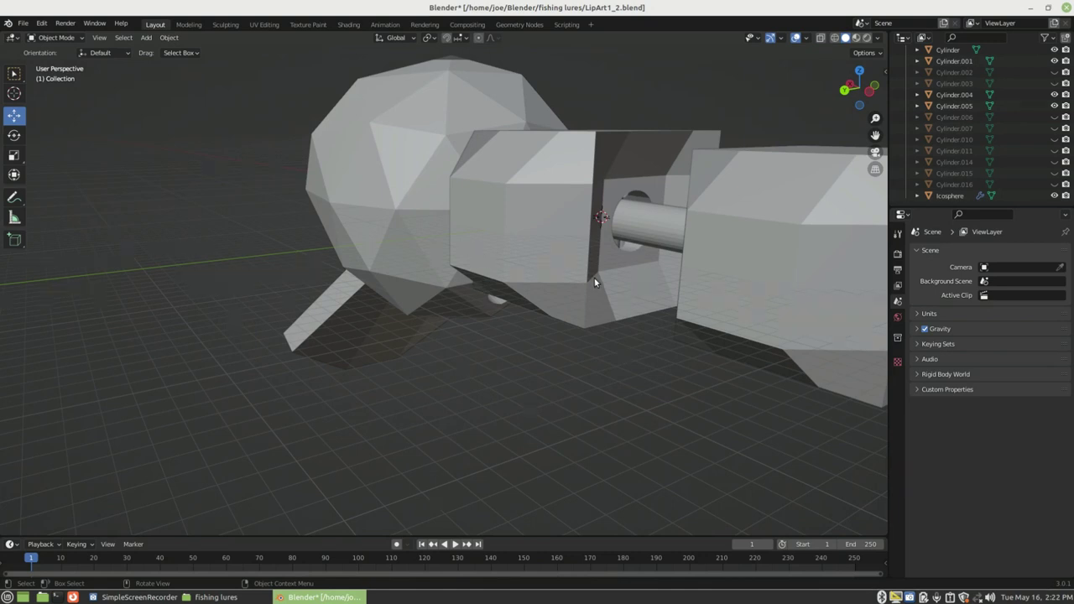
middle_click_drag(633, 243, 602, 244)
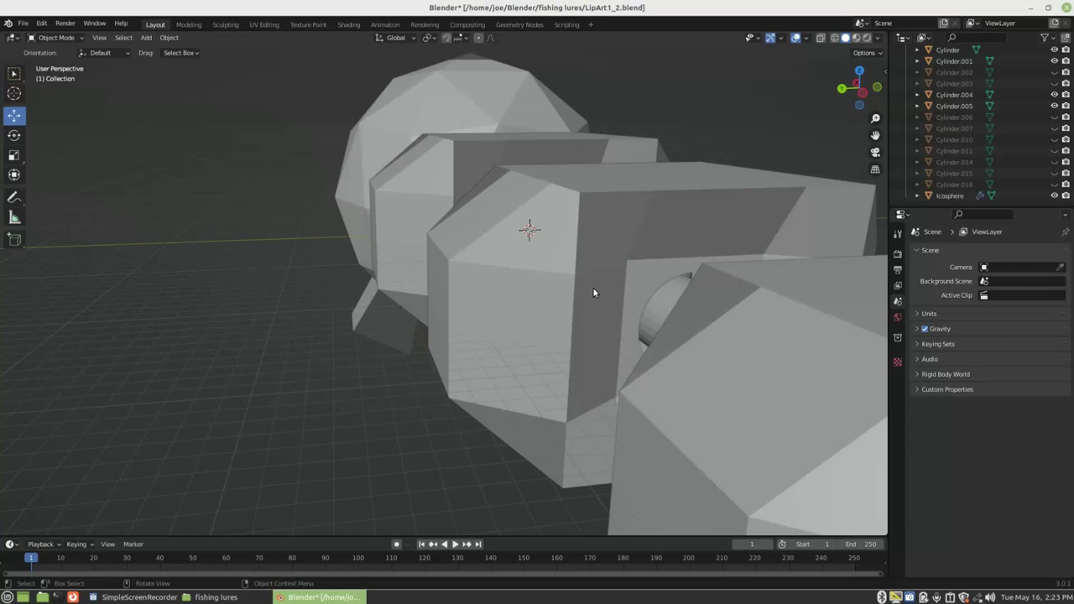
scroll(641, 295, "up", 3)
scroll(640, 295, "down", 3)
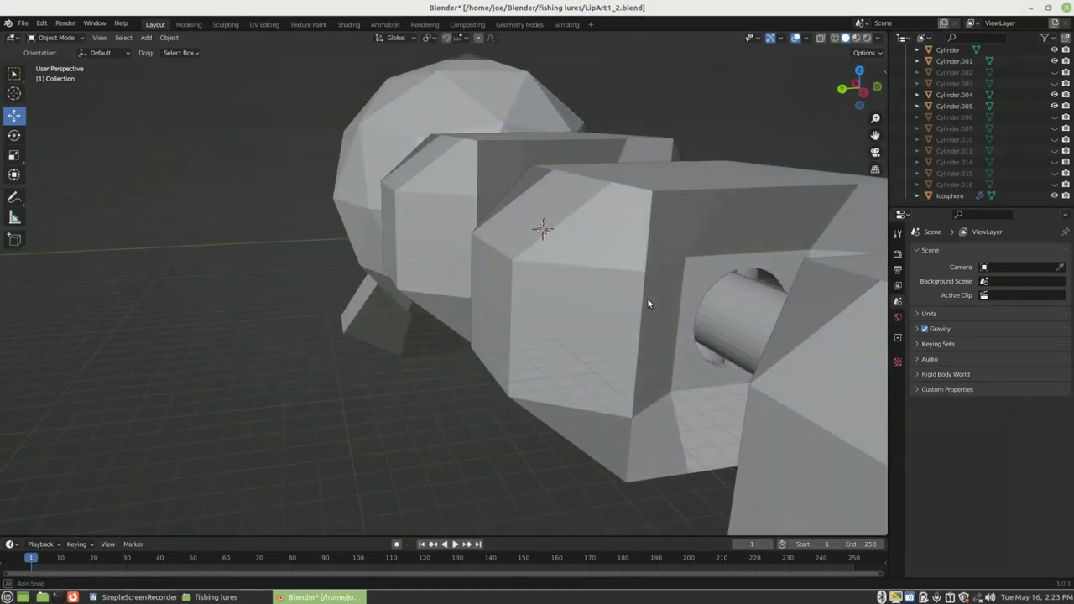
scroll(713, 308, "up", 1)
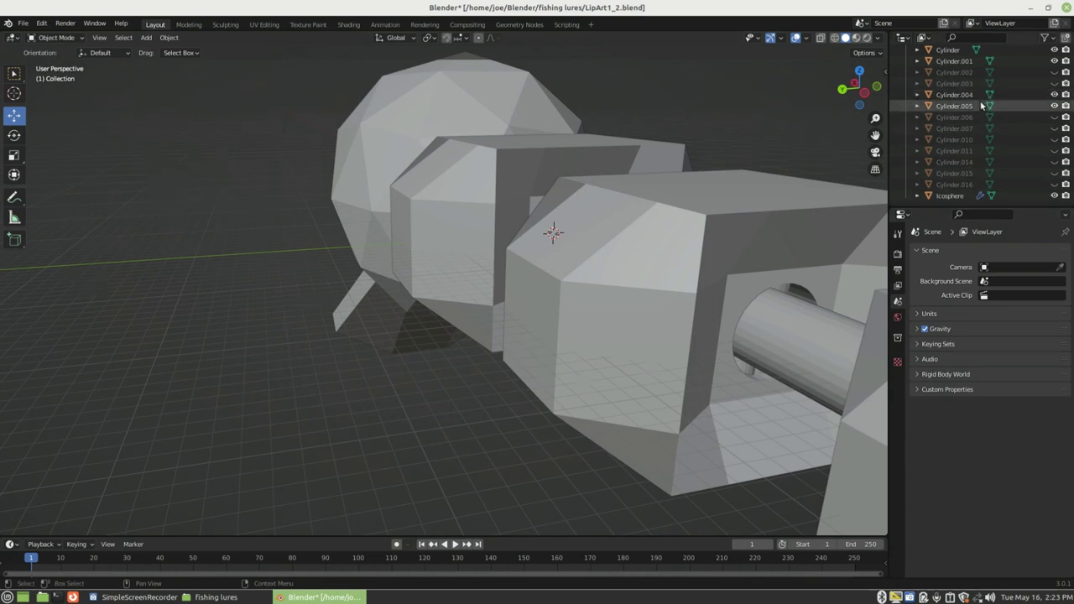
- Toggle the visibility of Cylinder.004 off and on, and hide the middle body segment Cube.001 to expose its joint
left_click(1055, 95)
left_click(1055, 95)
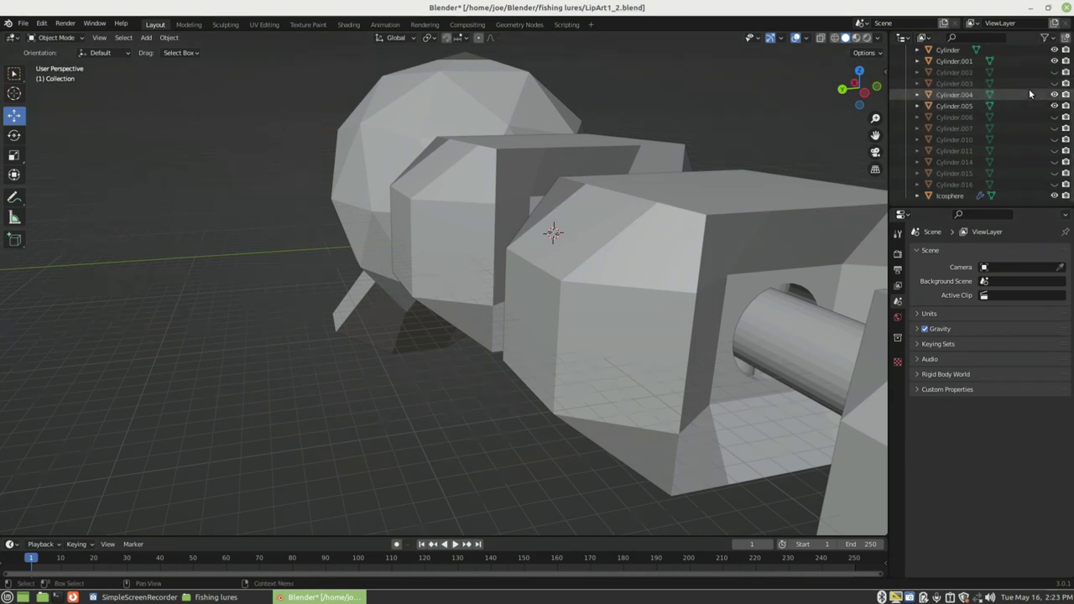
scroll(1052, 76, "up", 2)
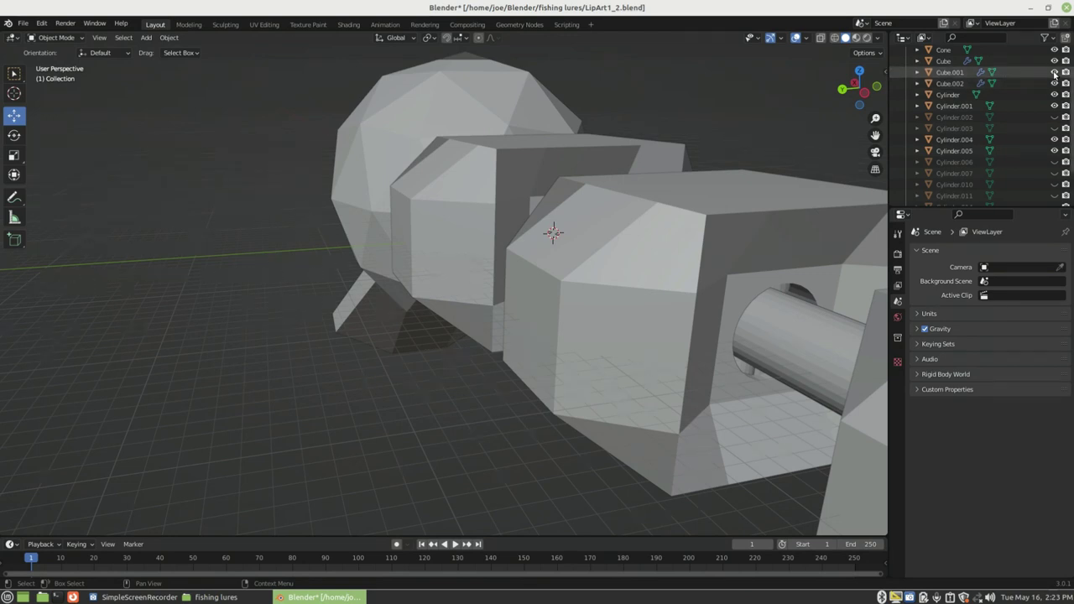
left_click(1054, 72)
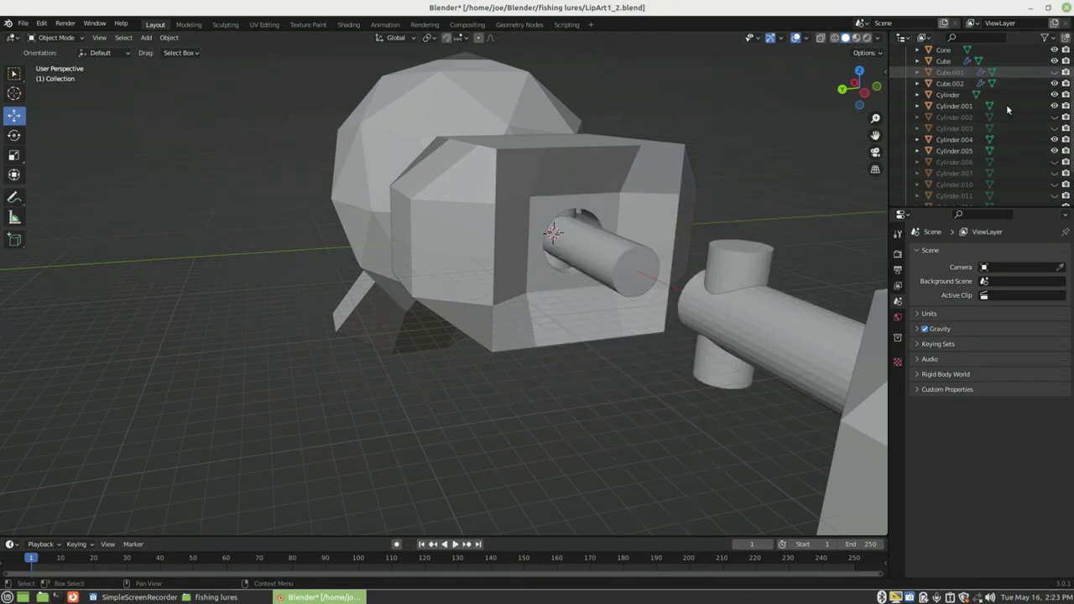
- Examine the exposed joint from the side, rear and above, comparing the front segment's pin with the crossed cylinders behind it
middle_click_drag(650, 331, 776, 252)
scroll(710, 336, "up", 3)
scroll(789, 247, "down", 2)
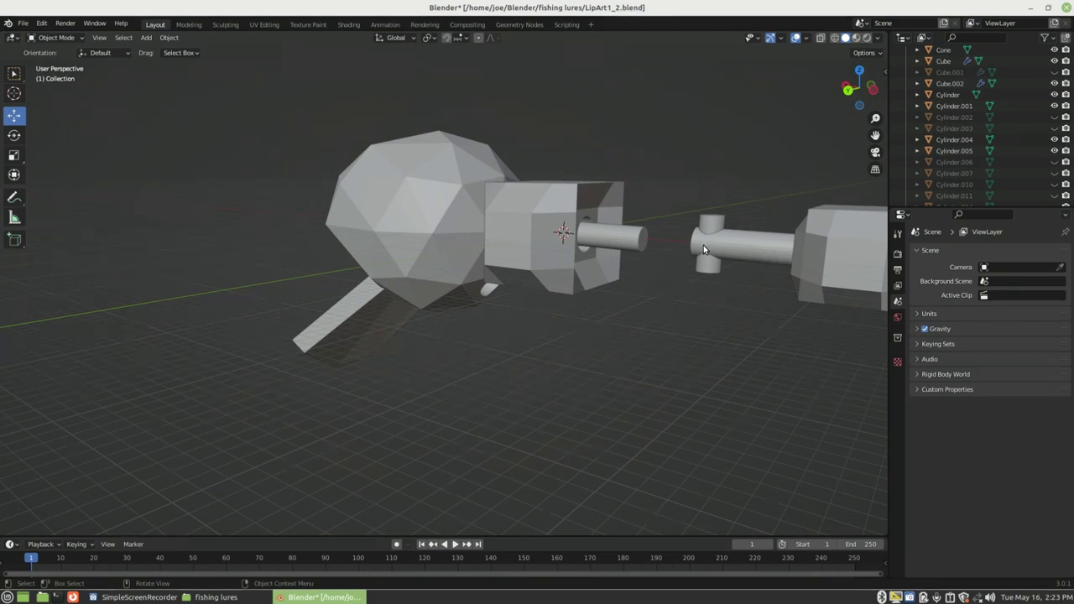
middle_click_drag(710, 241, 758, 260)
scroll(832, 236, "up", 2)
scroll(831, 236, "down", 2)
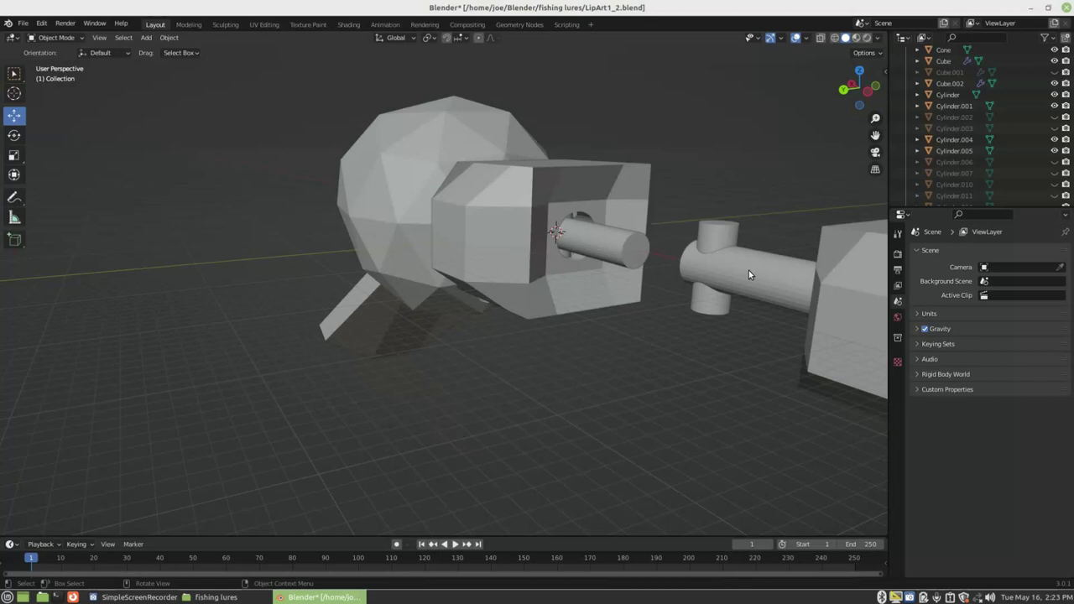
middle_click_drag(748, 271, 568, 451)
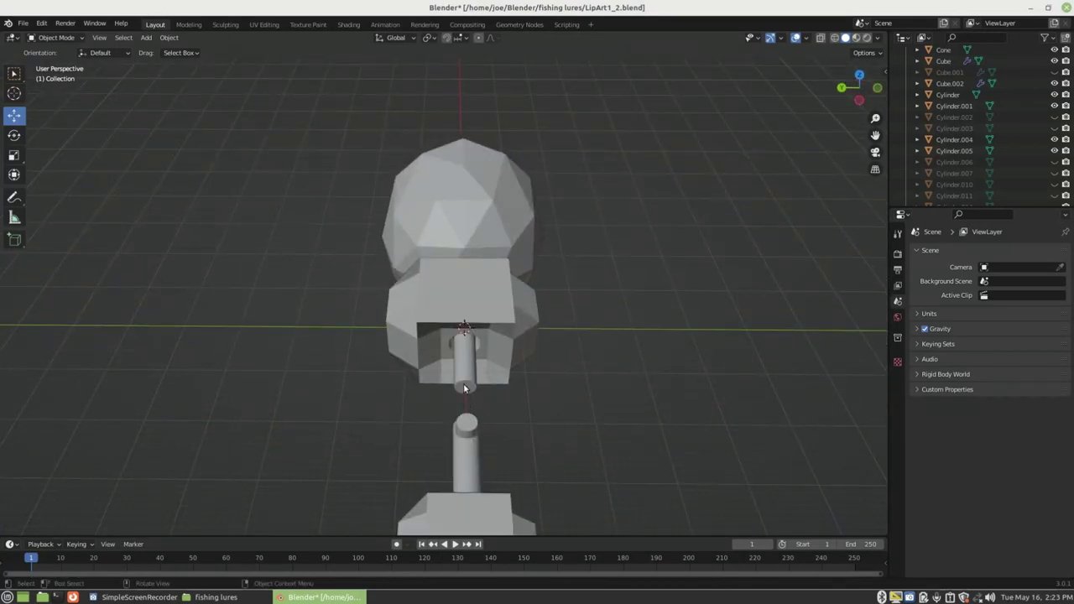
middle_click_drag(550, 432, 676, 392)
scroll(681, 232, "up", 3)
mouse_move(681, 232)
middle_mouse_down()
mouse_move(750, 243)
mouse_move(683, 252)
middle_mouse_up()
scroll(683, 247, "down", 2)
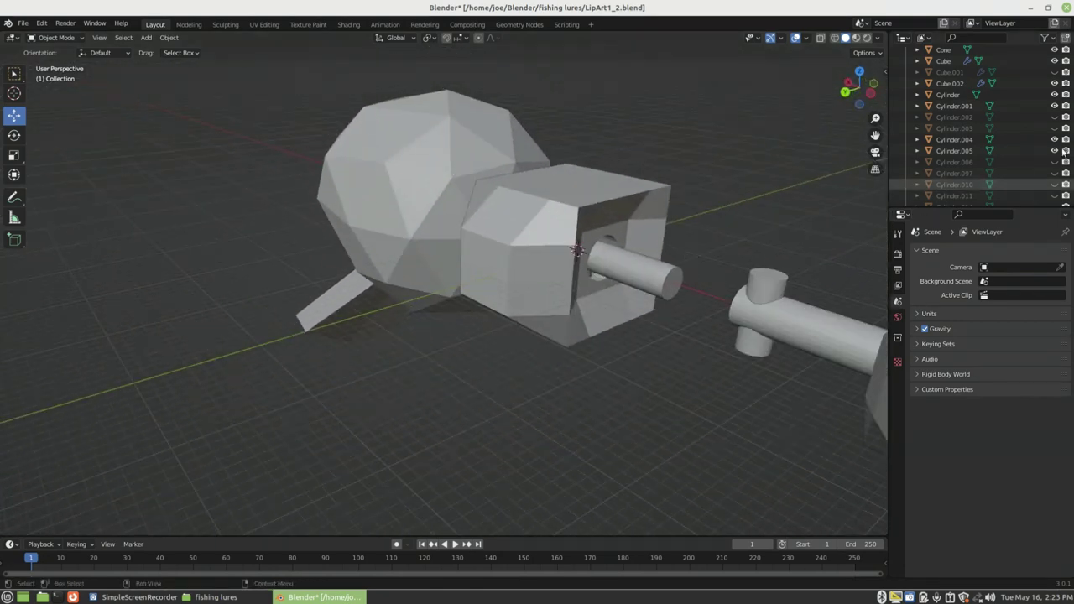
- Make the body segment Cube.001 visible again and inspect how the pin fits through the hole in the segment ahead
left_click(1055, 73)
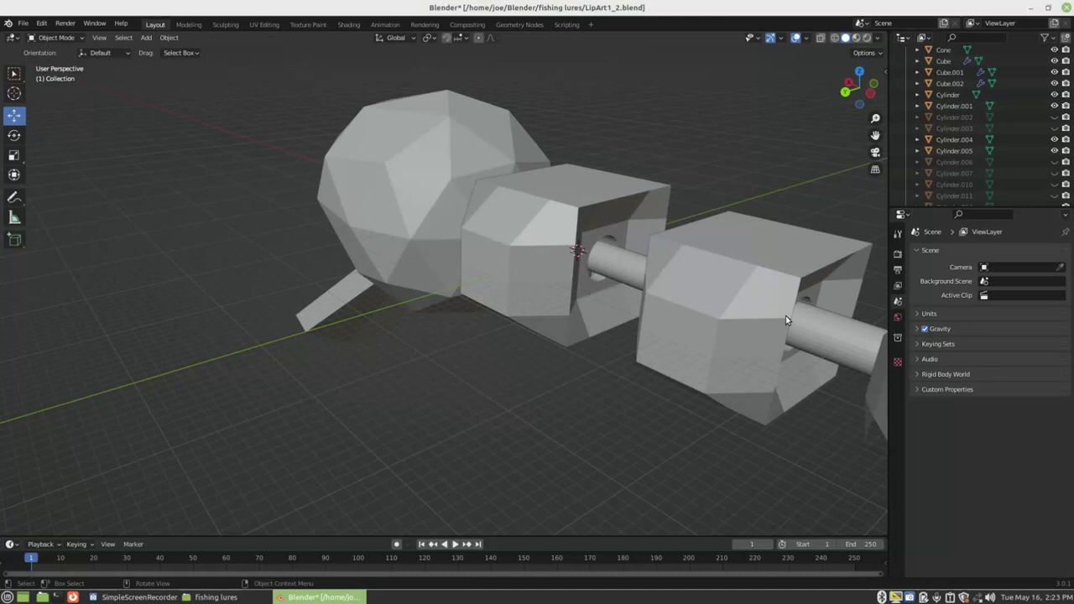
mouse_move(822, 305)
middle_mouse_down()
mouse_move(810, 307)
mouse_move(826, 278)
mouse_move(813, 307)
middle_mouse_up()
scroll(797, 305, "up", 6)
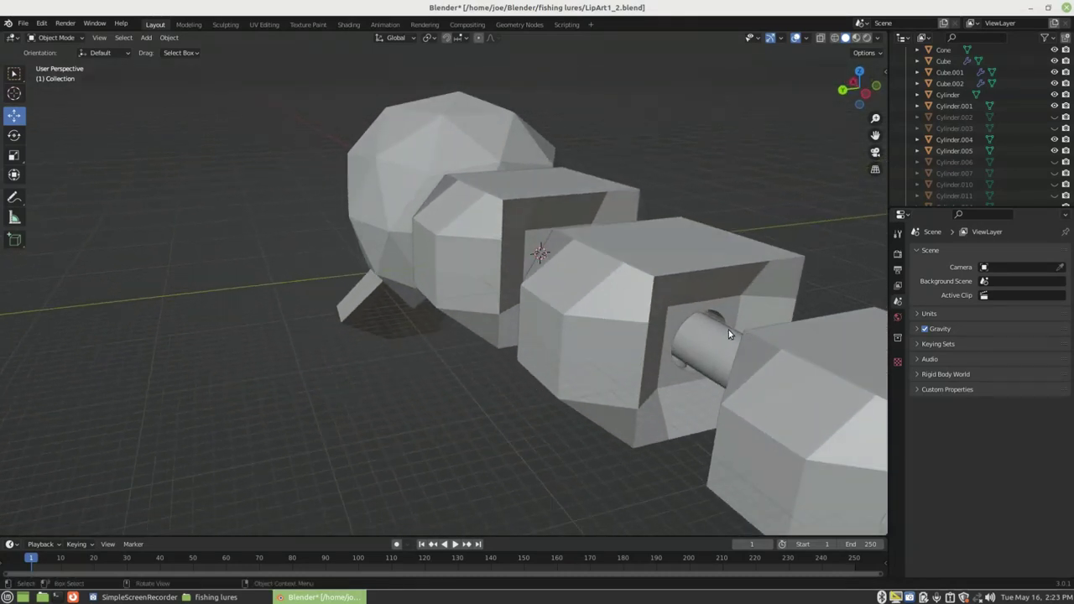
scroll(683, 334, "up", 4)
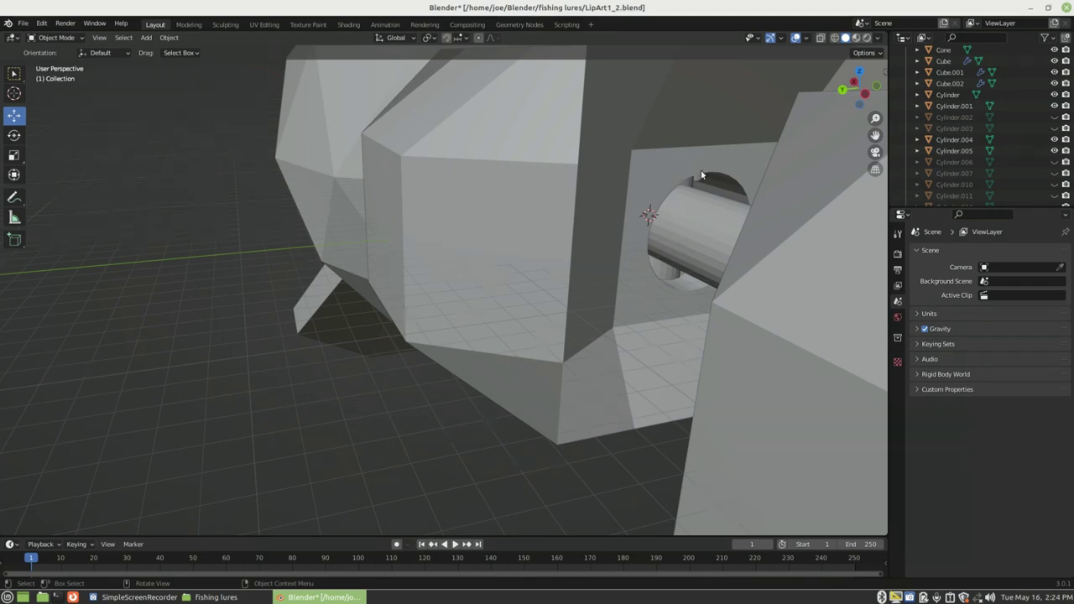
- Toggle the visibility of Cylinder.002 and the body segment Cube.002, returning each to its original state
scroll(701, 174, "down", 5)
middle_click_drag(565, 211, 538, 339)
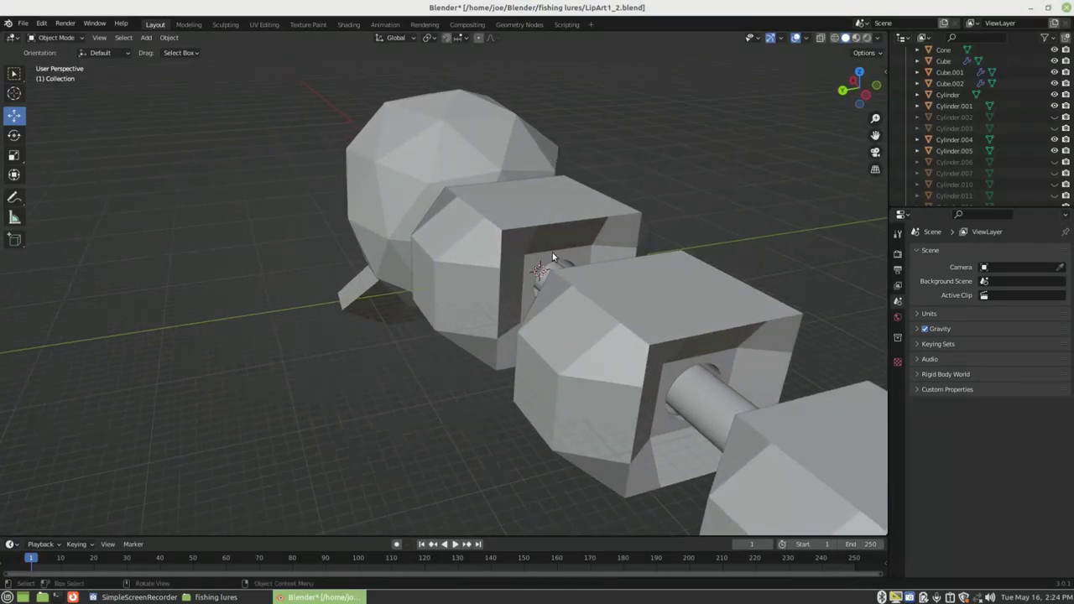
left_click(1055, 117)
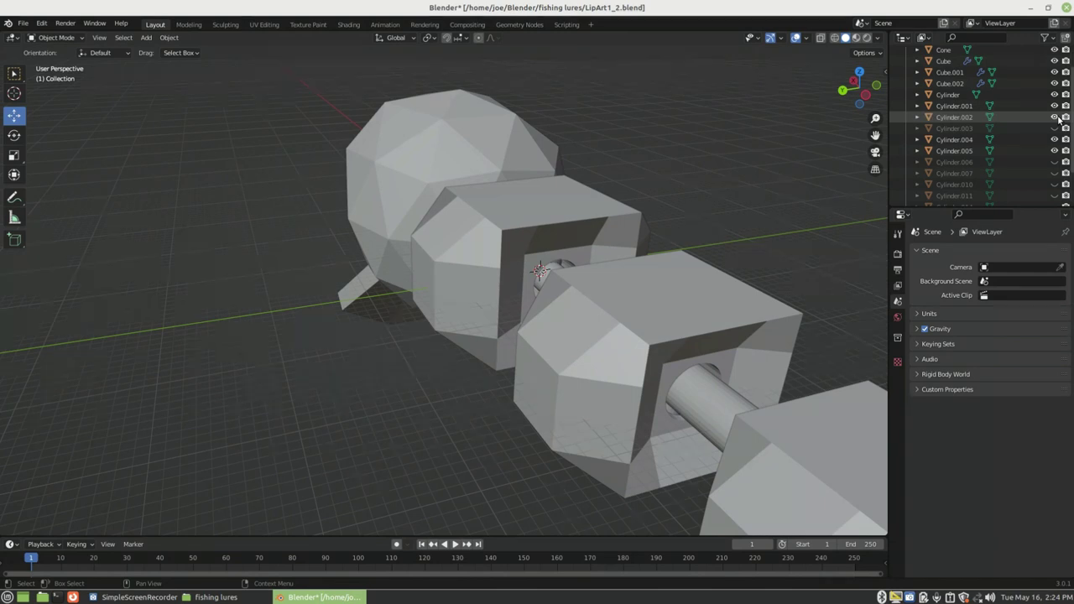
left_click(1055, 117)
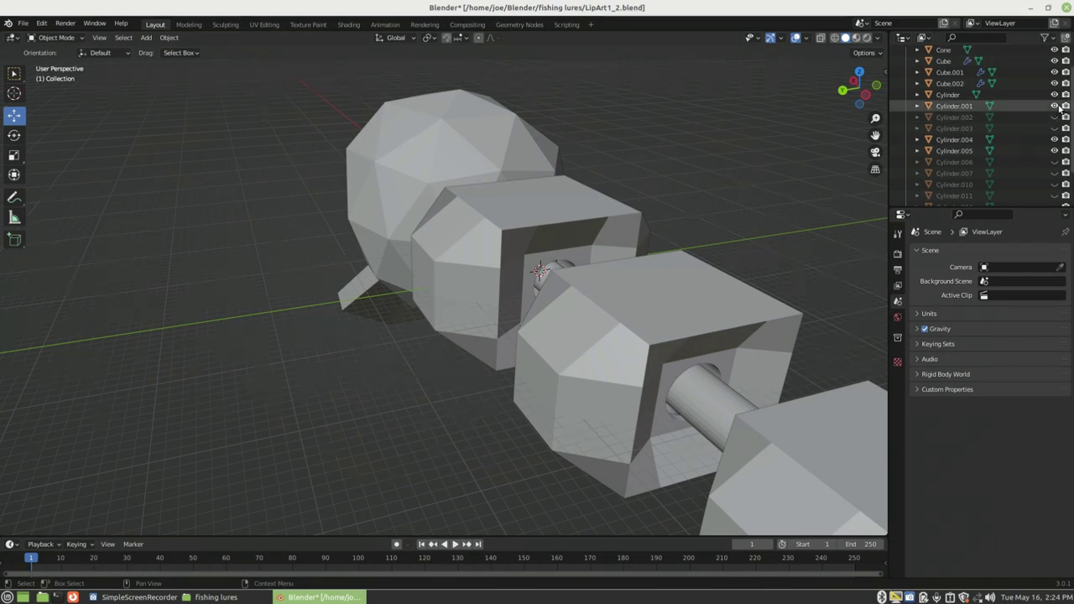
left_click(1055, 84)
left_click(1055, 84)
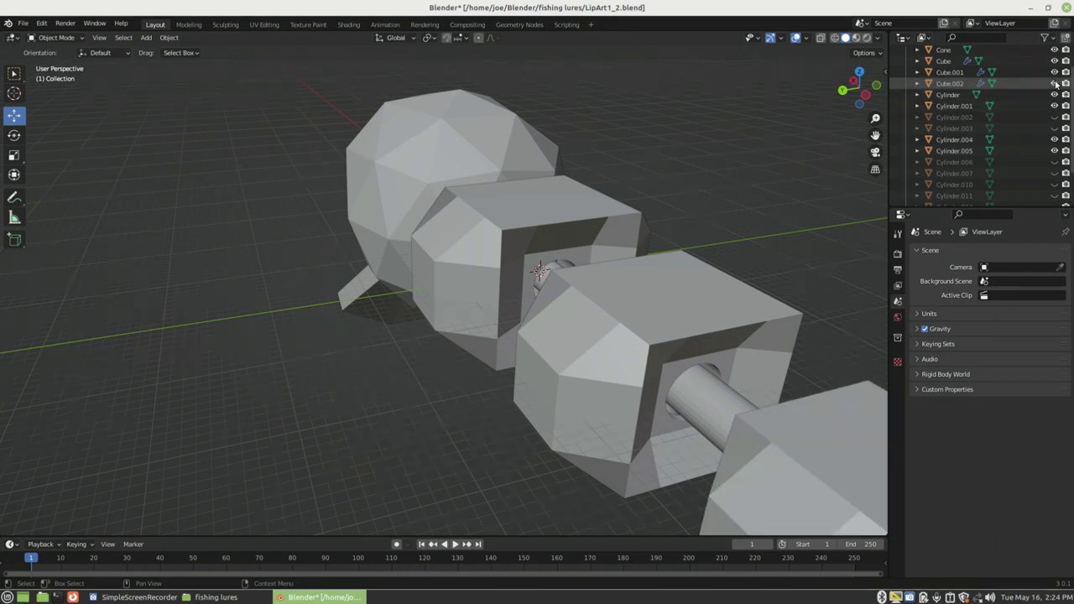
- Hide the front body segment Cube and toggle Cylinder.002 on and off to compare the hole cutter with the vertical pin
left_click(1055, 61)
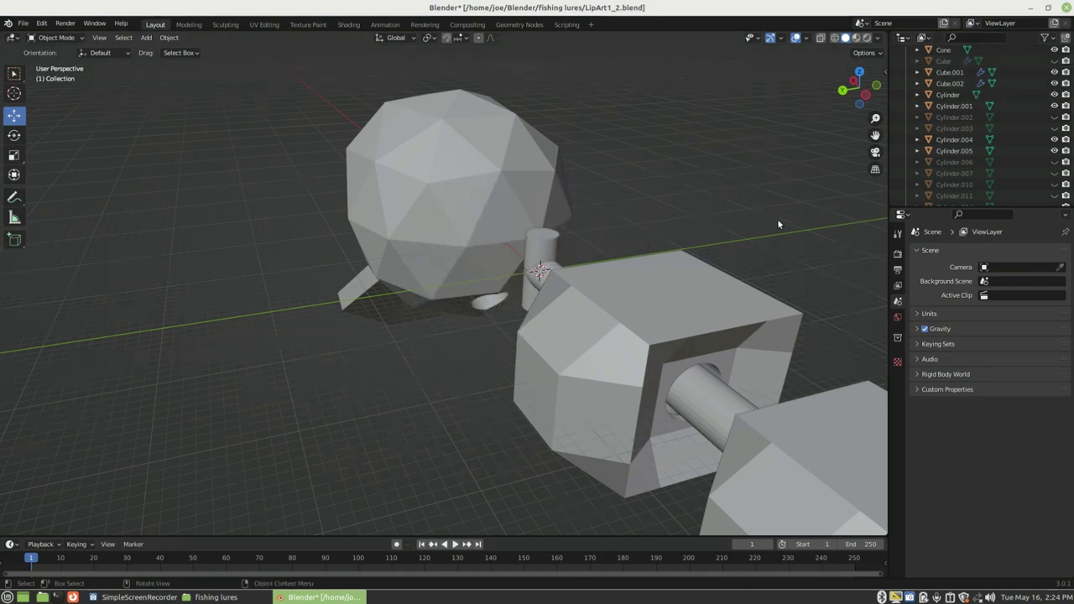
middle_click_drag(776, 220, 831, 197)
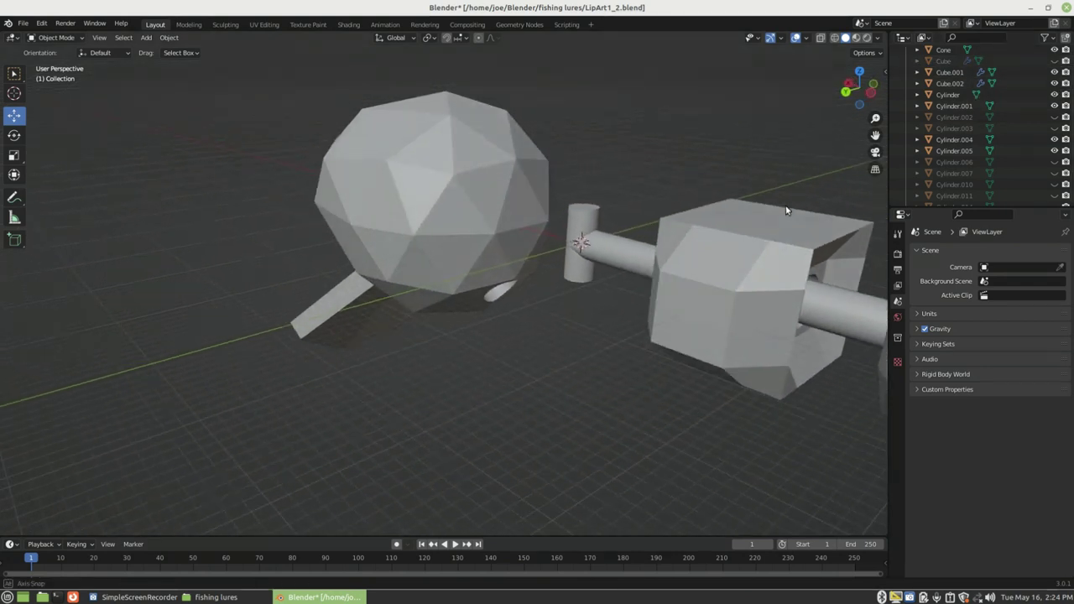
left_click(1054, 118)
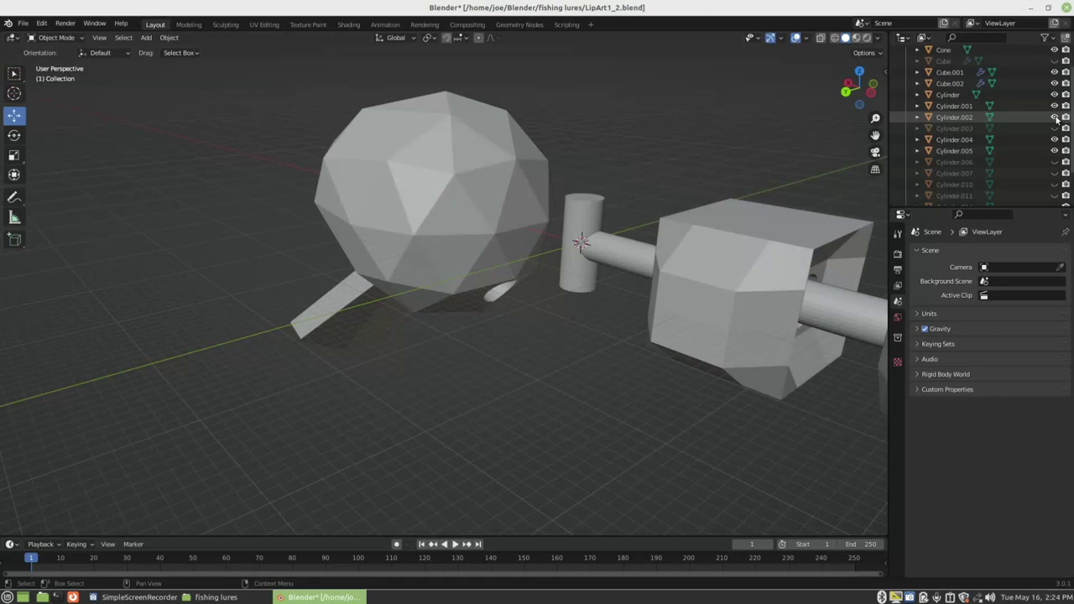
left_click(1055, 118)
left_click(1056, 118)
left_click(1055, 118)
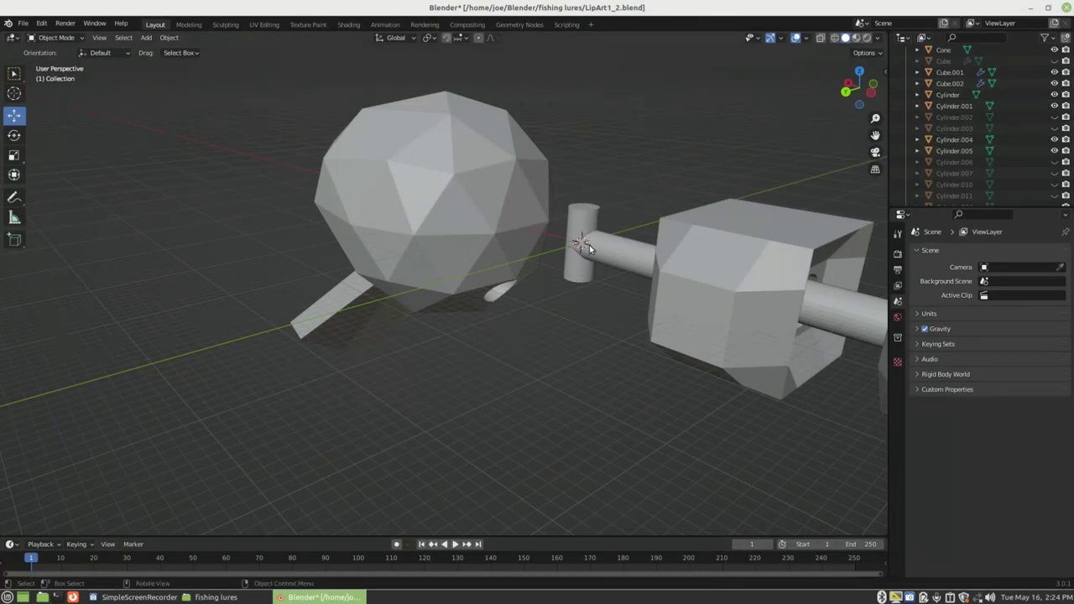
- Make the front body segment Cube visible again and inspect the segment joints from below and from the side
left_click(1055, 61)
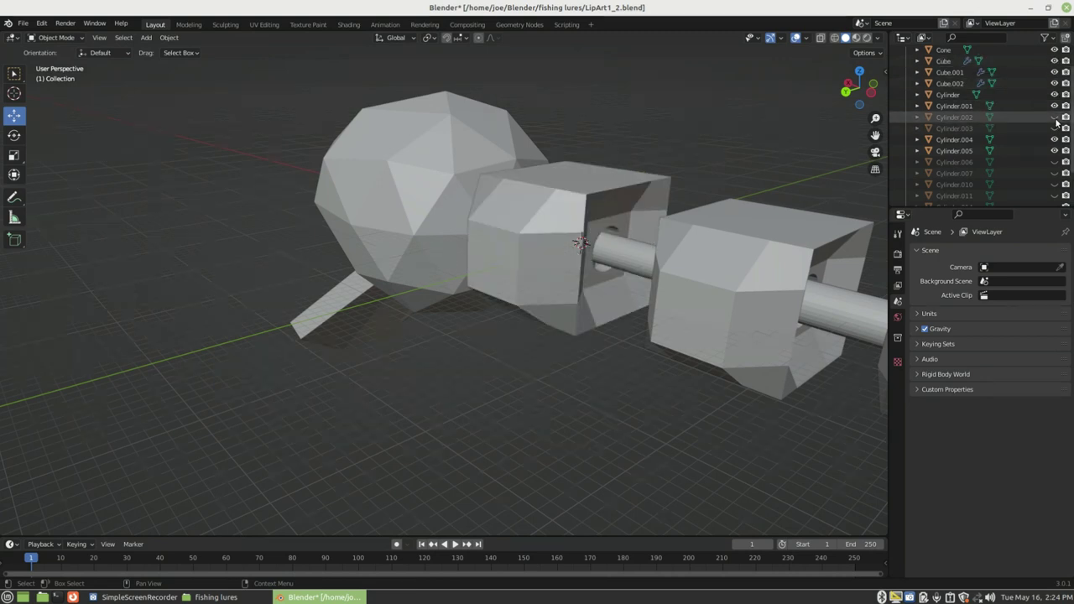
middle_click_drag(534, 418, 511, 374)
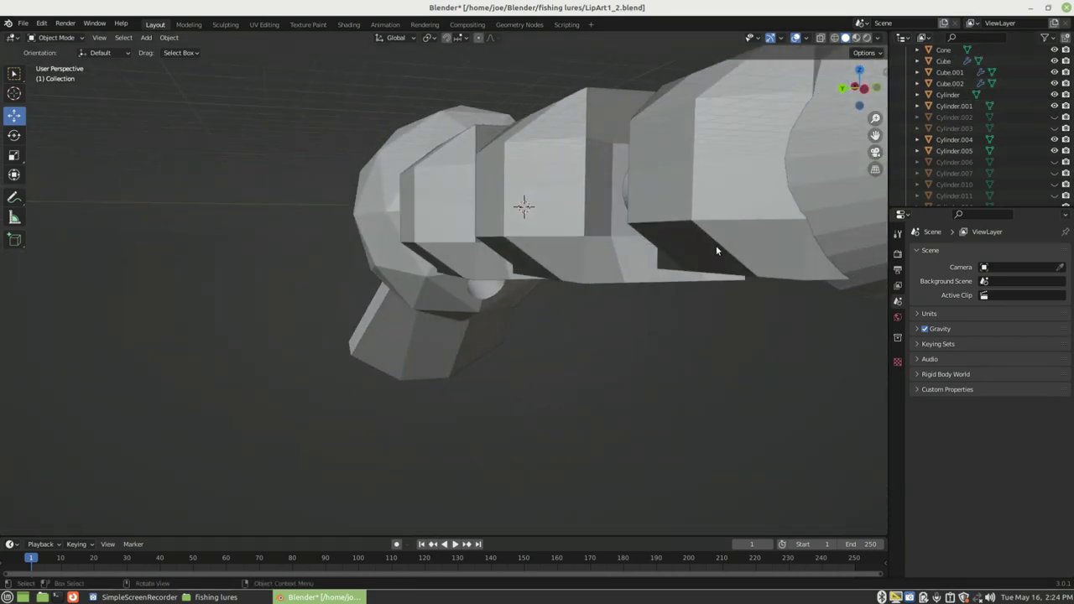
middle_click_drag(632, 249, 706, 277)
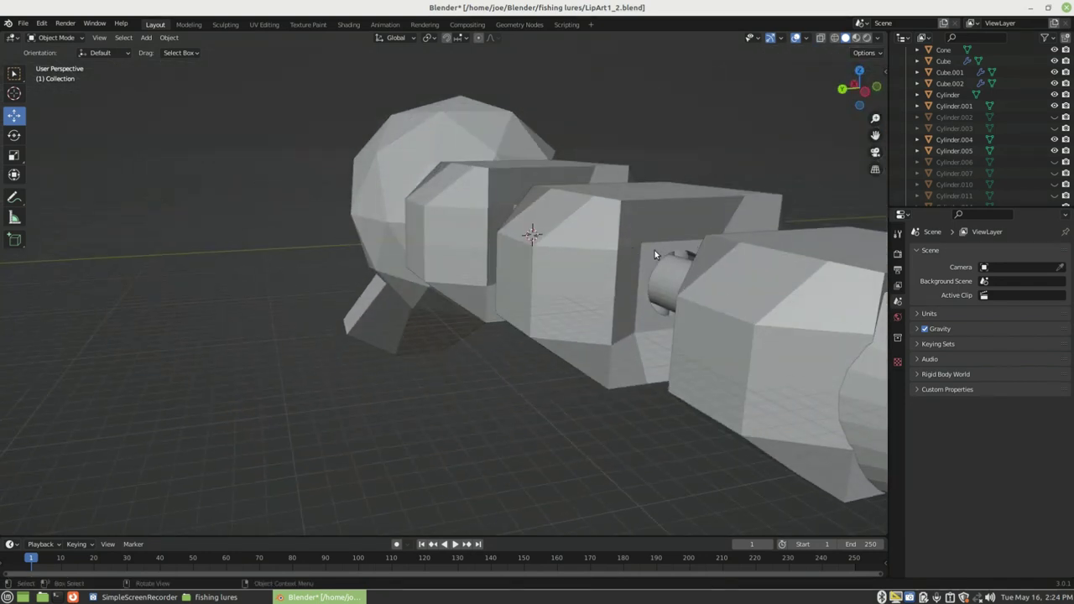
middle_click_drag(654, 251, 708, 291)
- Select the middle body segment Cube.001 and review its two Boolean Difference modifiers and the Boolean option among the available modifiers
left_click(627, 266)
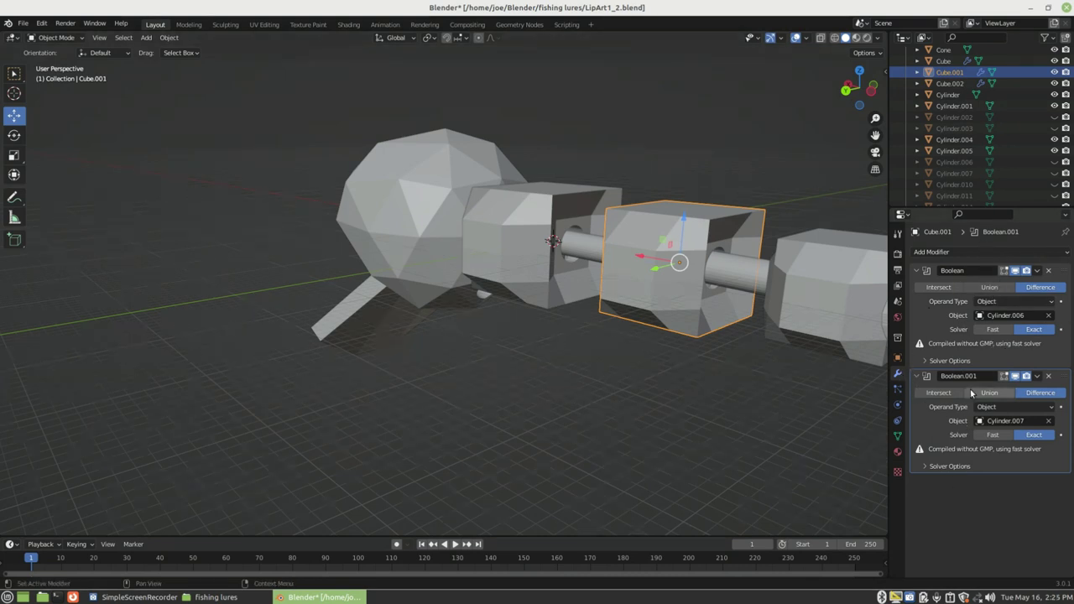
left_click(1034, 253)
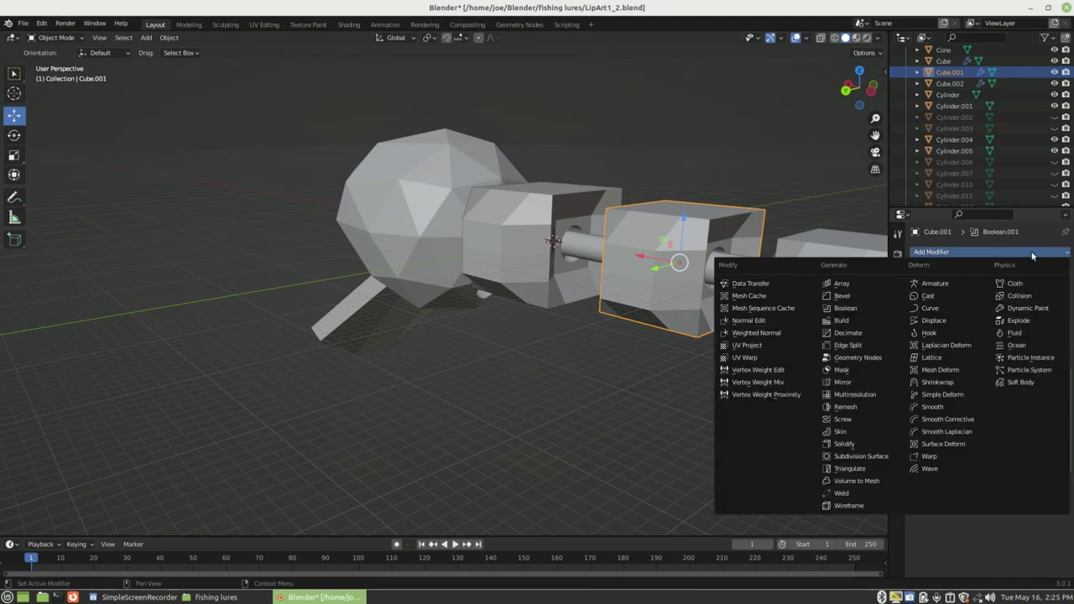
left_click(861, 312)
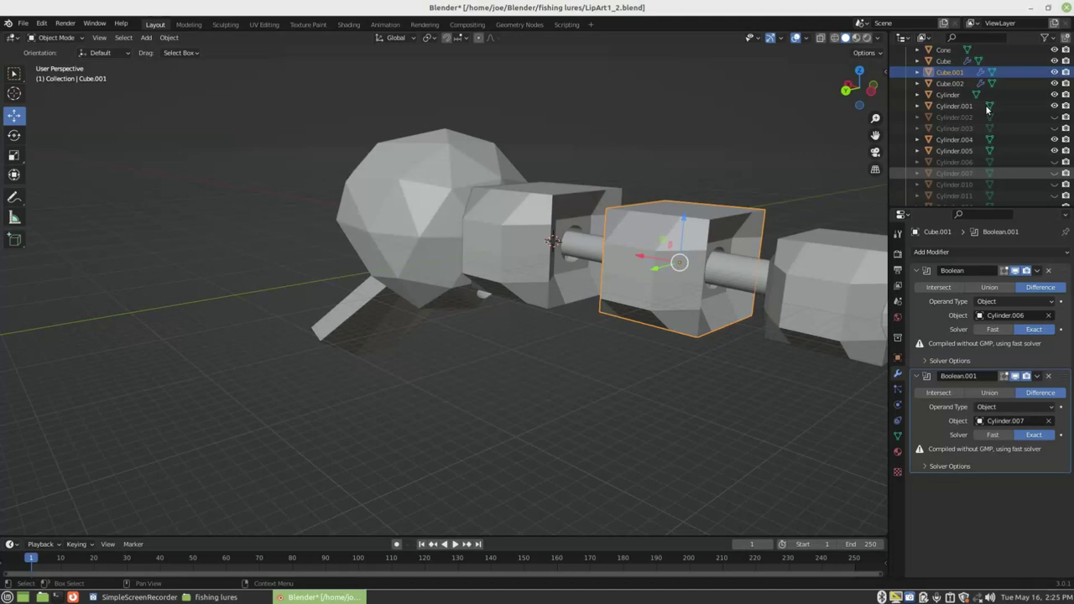
- Show and hide Cylinder.007 to check the cutter used by the middle segment's second Boolean modifier
scroll(997, 134, "down", 2)
scroll(995, 133, "down", 2)
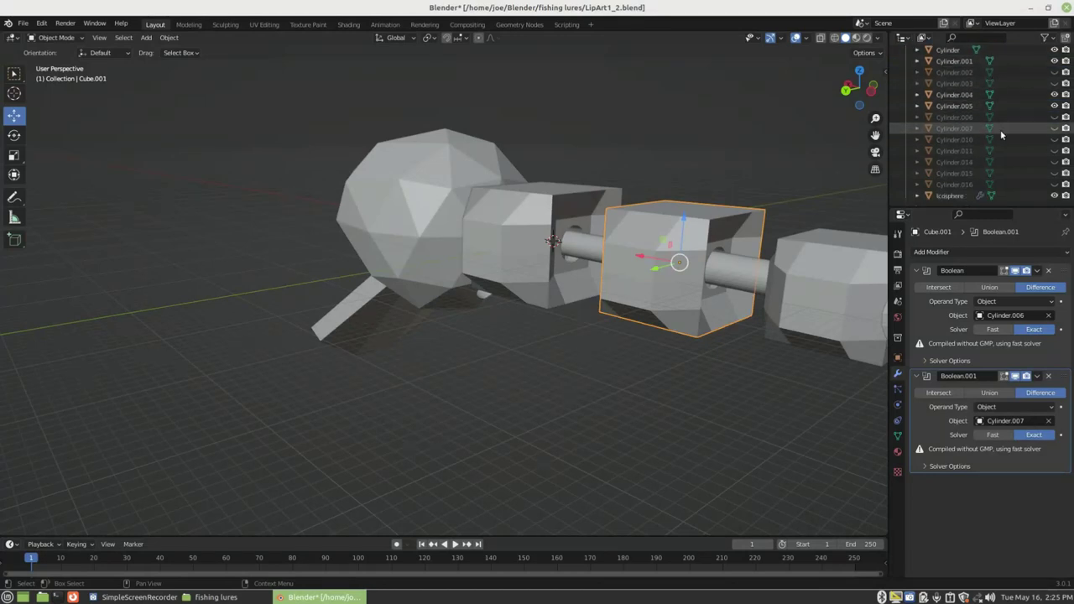
left_click(1055, 128)
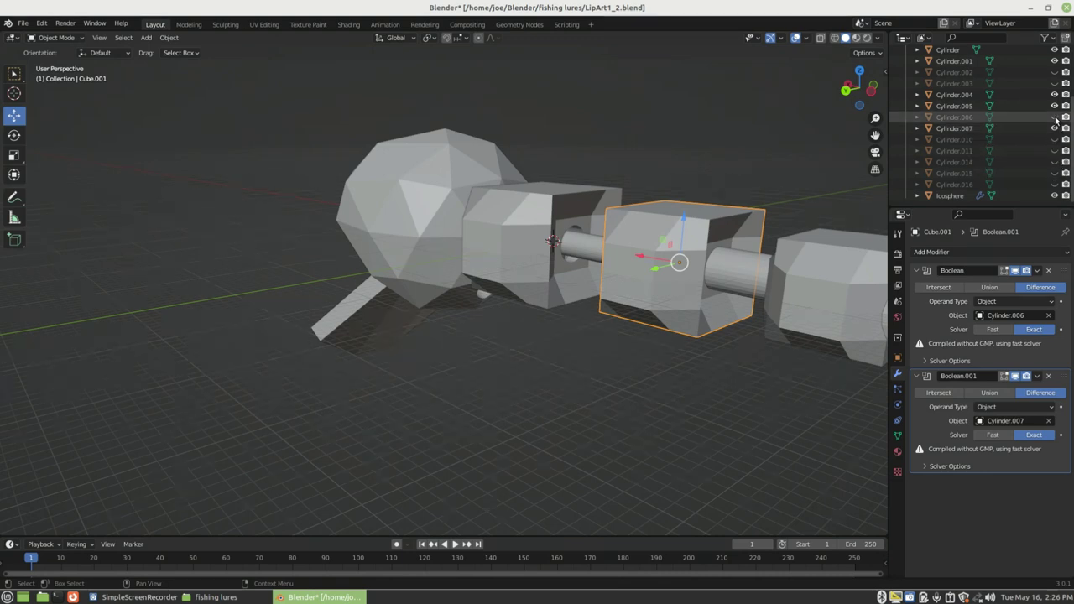
left_click(1055, 128)
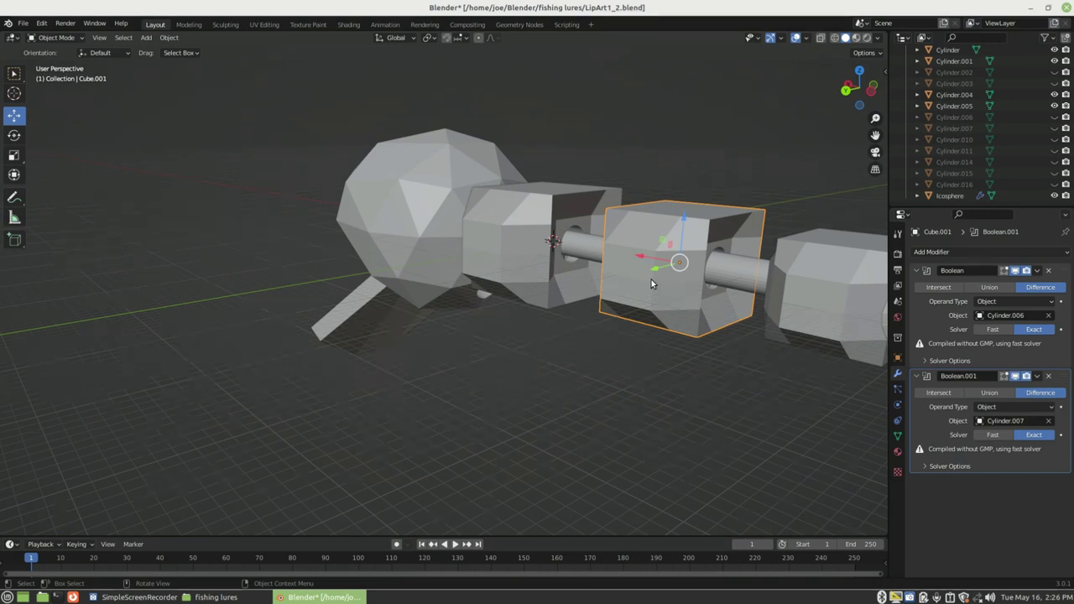
- Select the front segment Cube and the middle segment Cube.001 in turn to compare the cutter objects in their Boolean modifiers
key("ctrl")
scroll(764, 312, "down", 2)
scroll(693, 279, "down", 1)
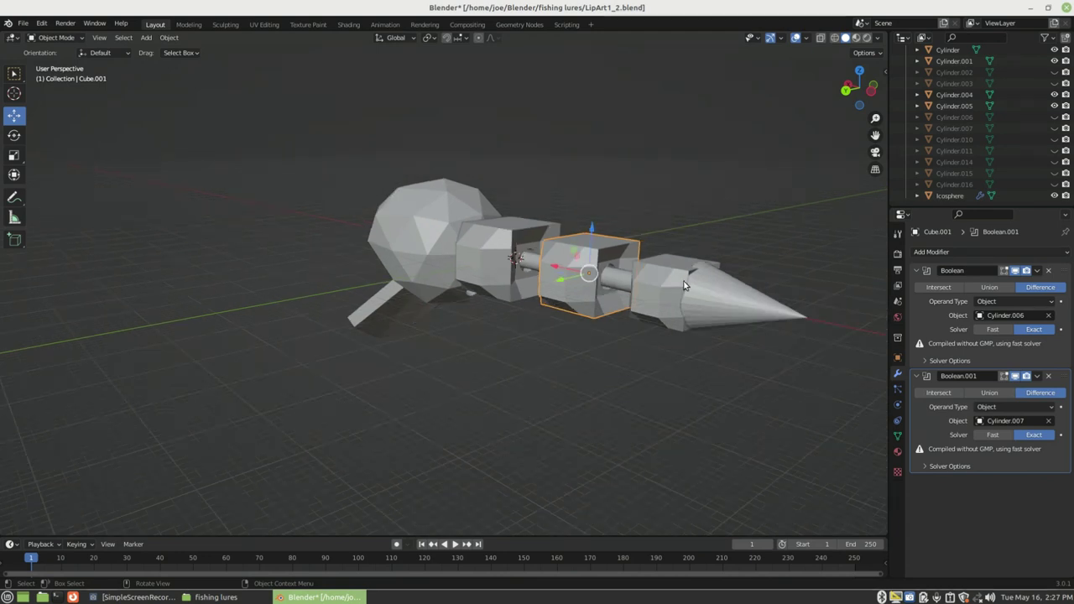
scroll(681, 259, "up", 1)
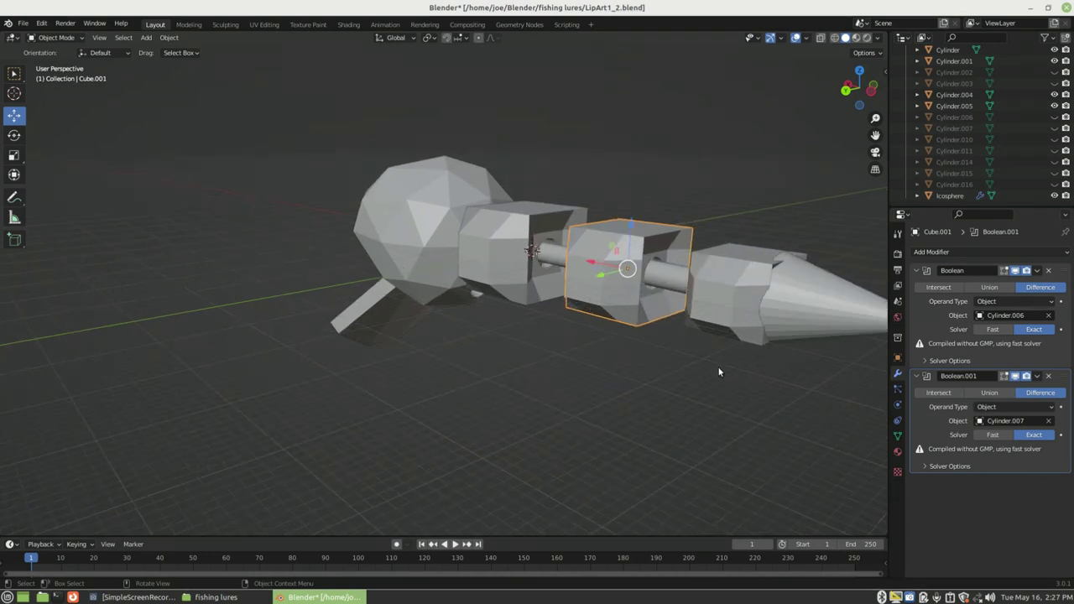
middle_click_drag(721, 370, 537, 252)
scroll(621, 243, "down", 2)
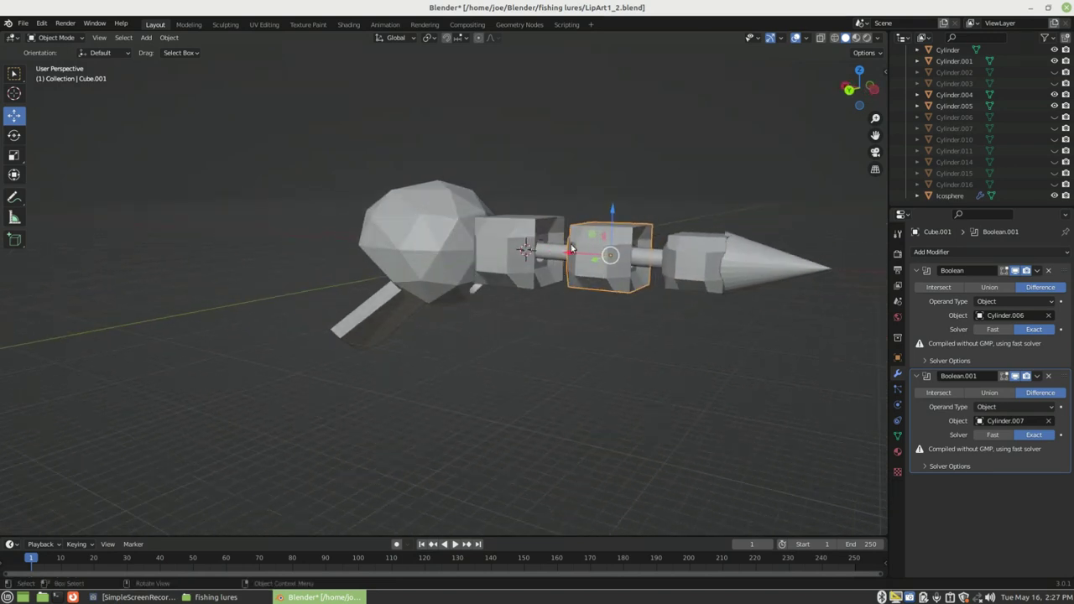
left_click(521, 248)
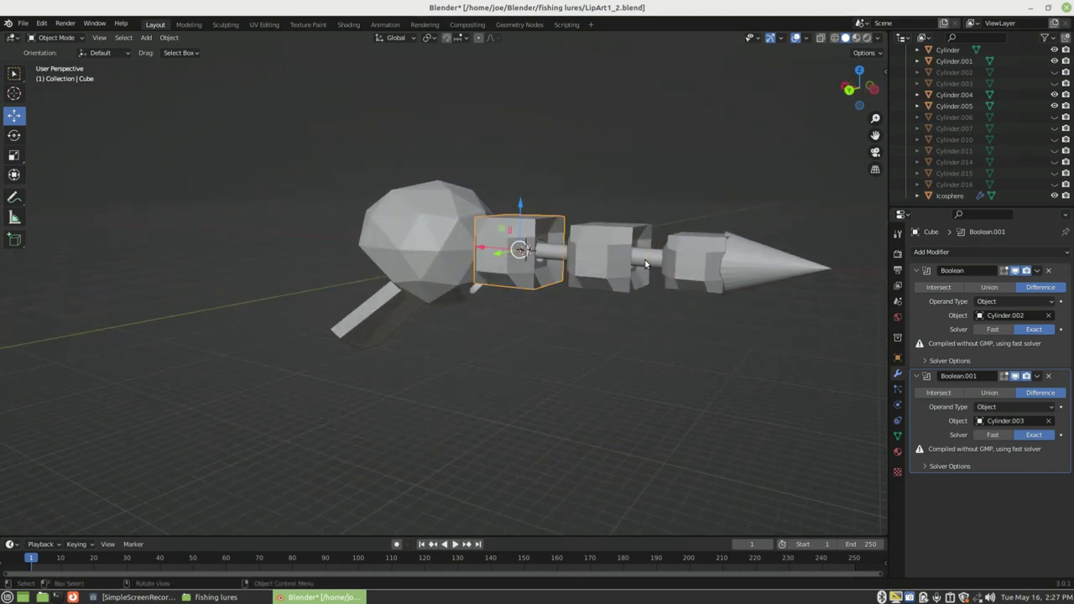
left_click(621, 259)
scroll(714, 328, "down", 2)
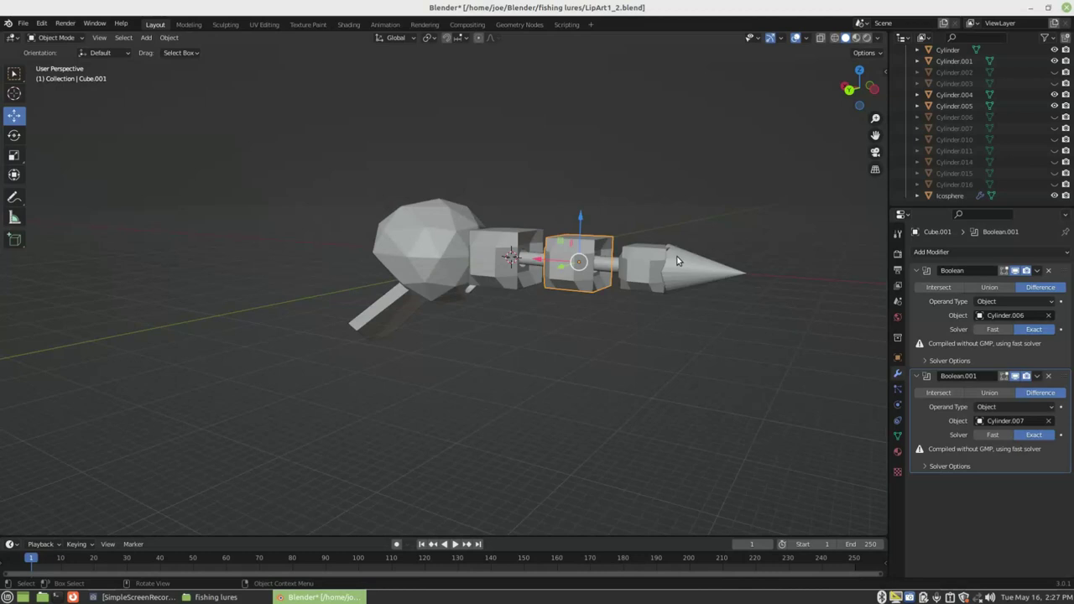
- Examine the gaps and connecting pins between the body segments from the side and rear, up close and at full length
middle_click_drag(686, 276, 625, 308)
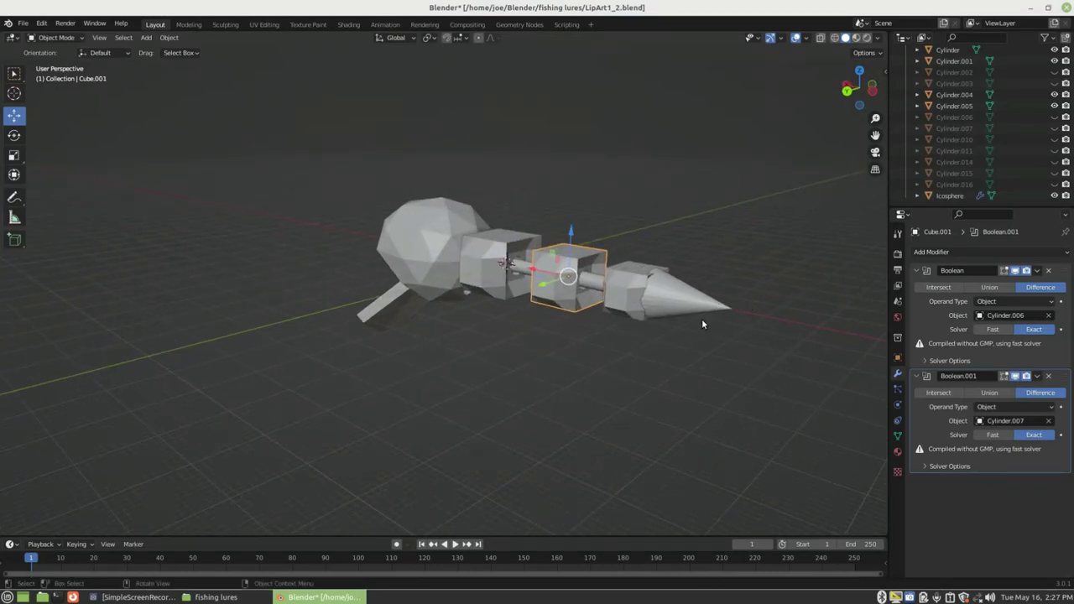
middle_click_drag(662, 317, 617, 262)
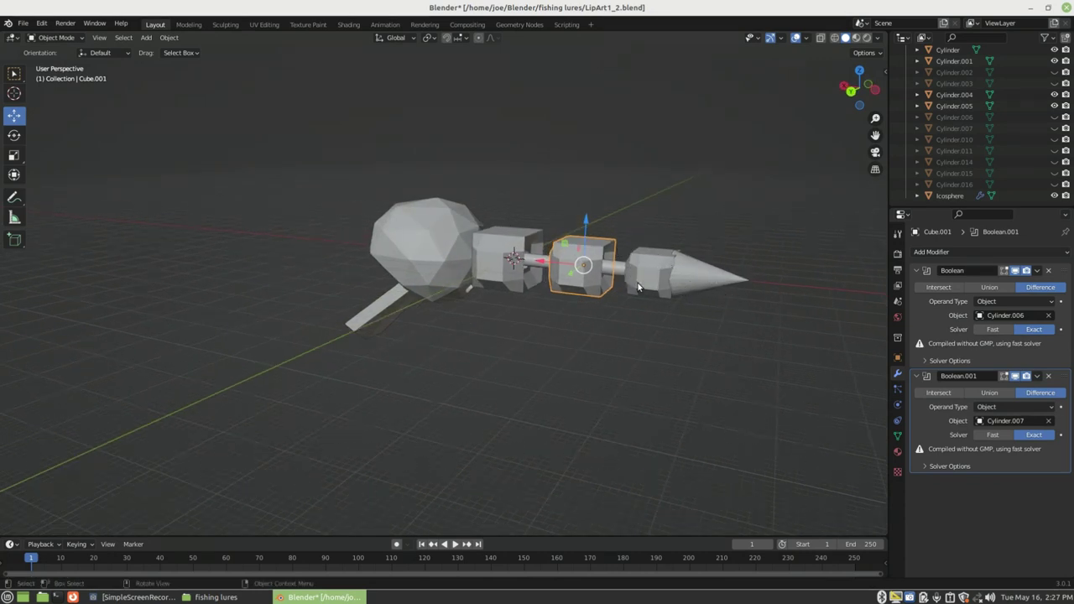
middle_click_drag(608, 291, 683, 288)
scroll(506, 293, "up", 3)
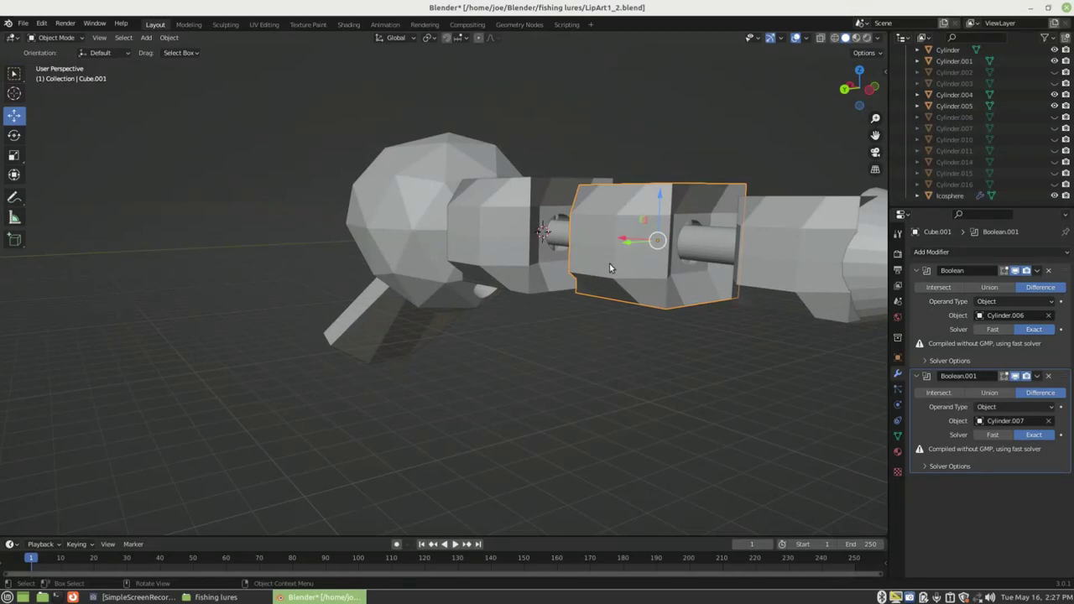
scroll(755, 256, "down", 3)
middle_click_drag(740, 263, 711, 261)
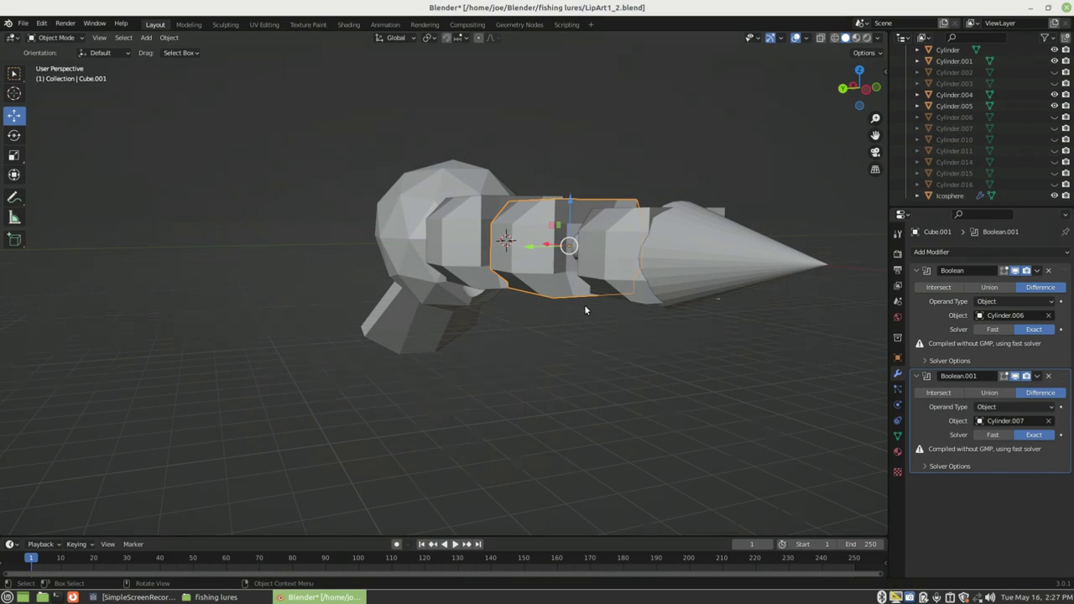
- Select the connecting pins Cylinder.005 and Cylinder.001 in turn and inspect how they link the body segments
middle_click_drag(592, 247, 712, 248)
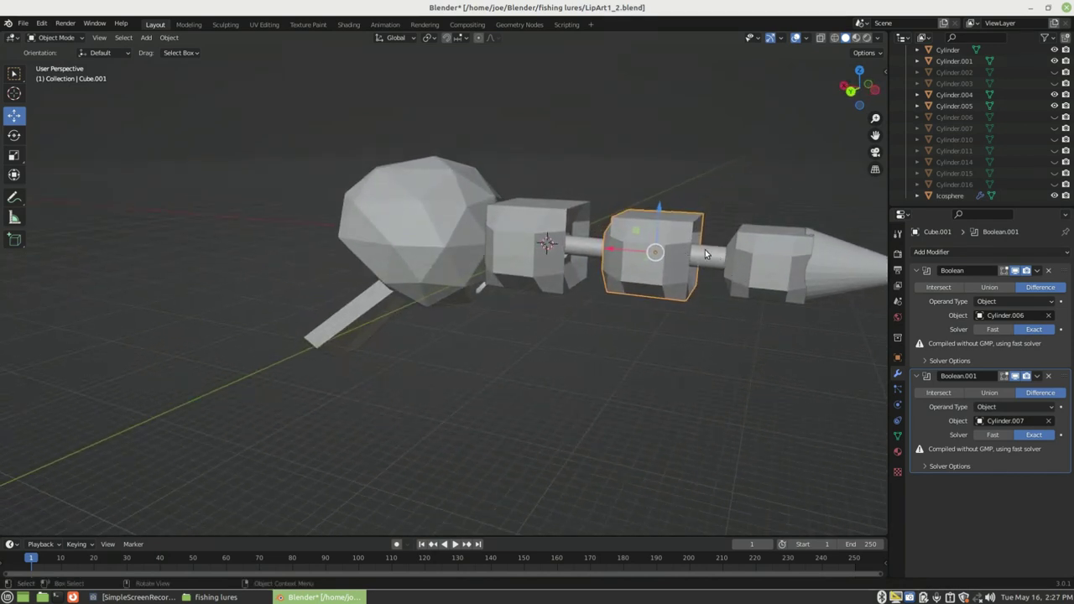
left_click(712, 260)
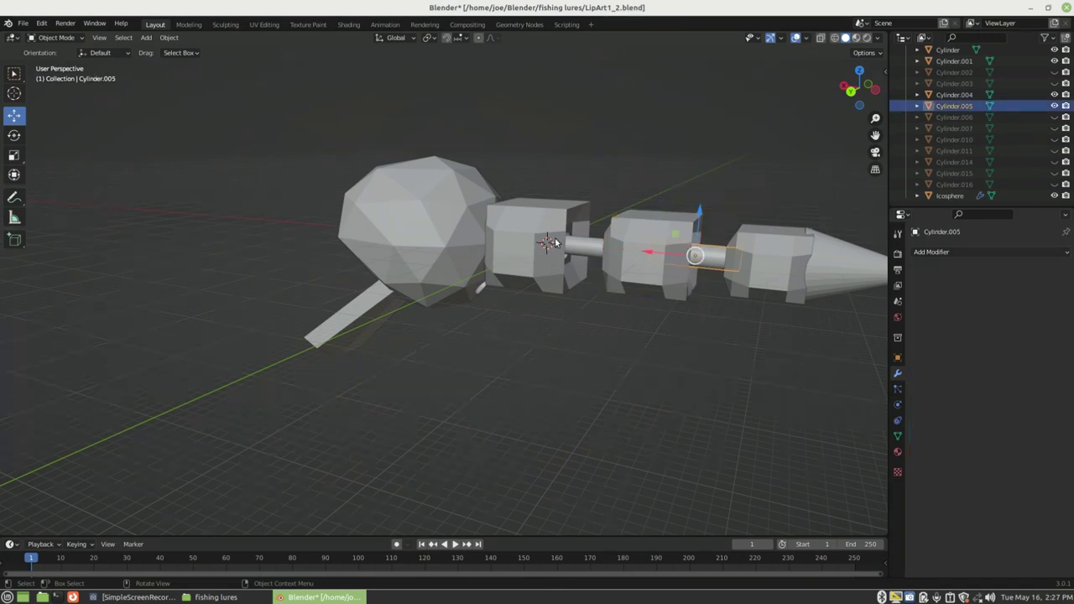
left_click(579, 245)
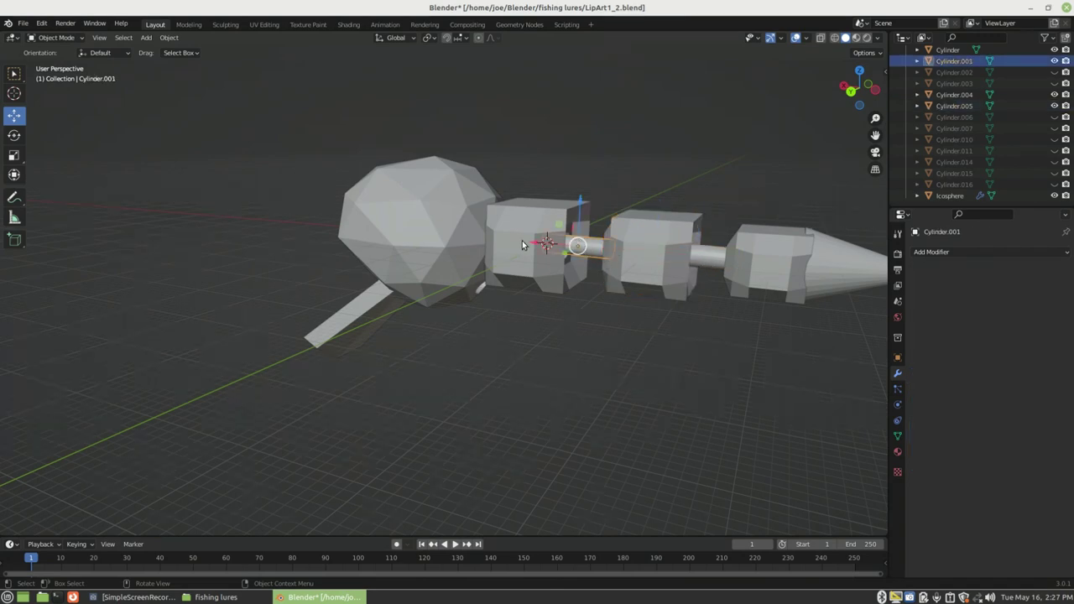
scroll(594, 255, "up", 2)
middle_click_drag(685, 271, 614, 247)
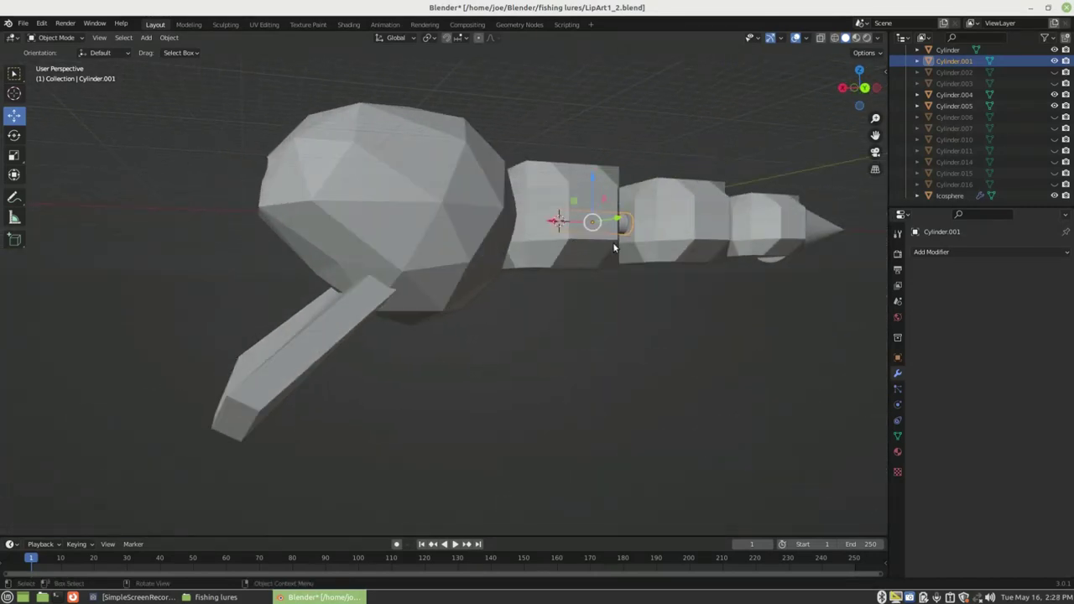
- Review the complete lure from the side, rear and front, checking the head, diving lip, linked segments and tail cone
scroll(382, 165, "down", 3)
middle_click_drag(390, 179, 350, 204)
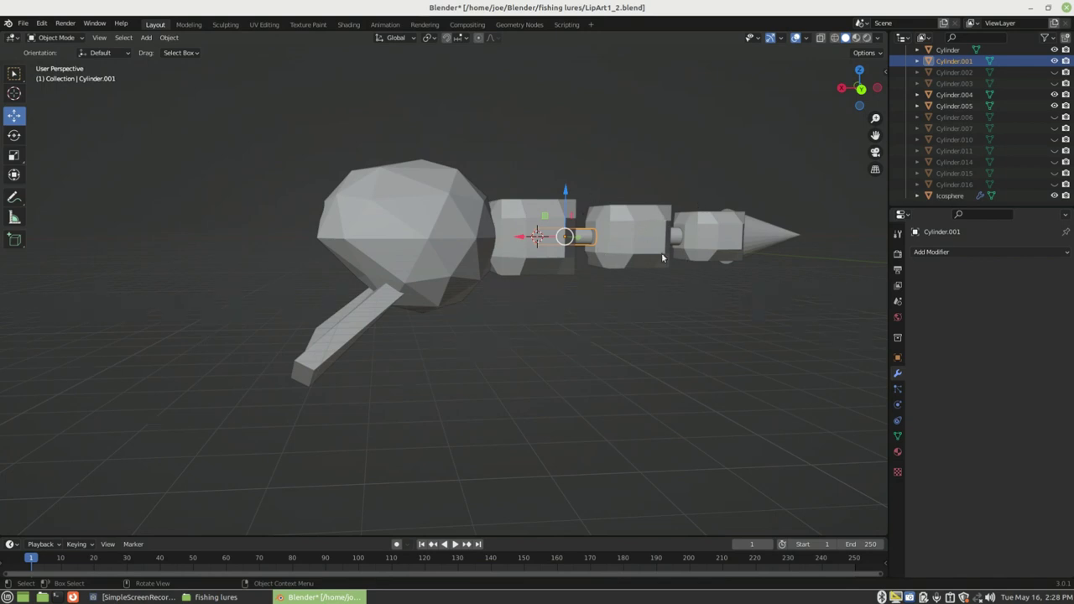
scroll(678, 254, "up", 2)
mouse_move(678, 255)
middle_mouse_down()
mouse_move(675, 243)
mouse_move(681, 261)
middle_mouse_up()
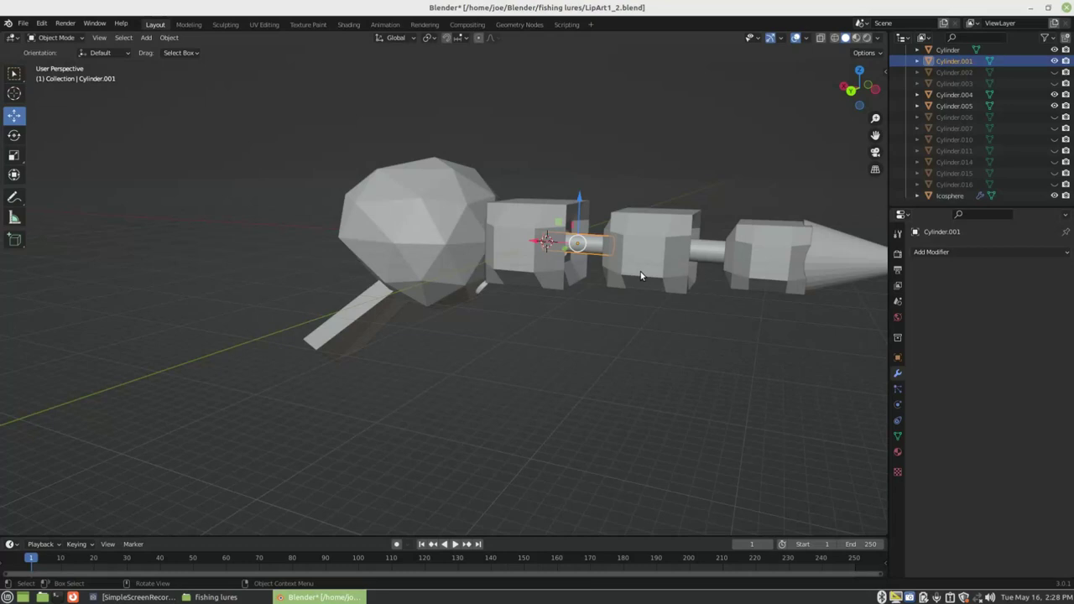
middle_click_drag(434, 239, 491, 262)
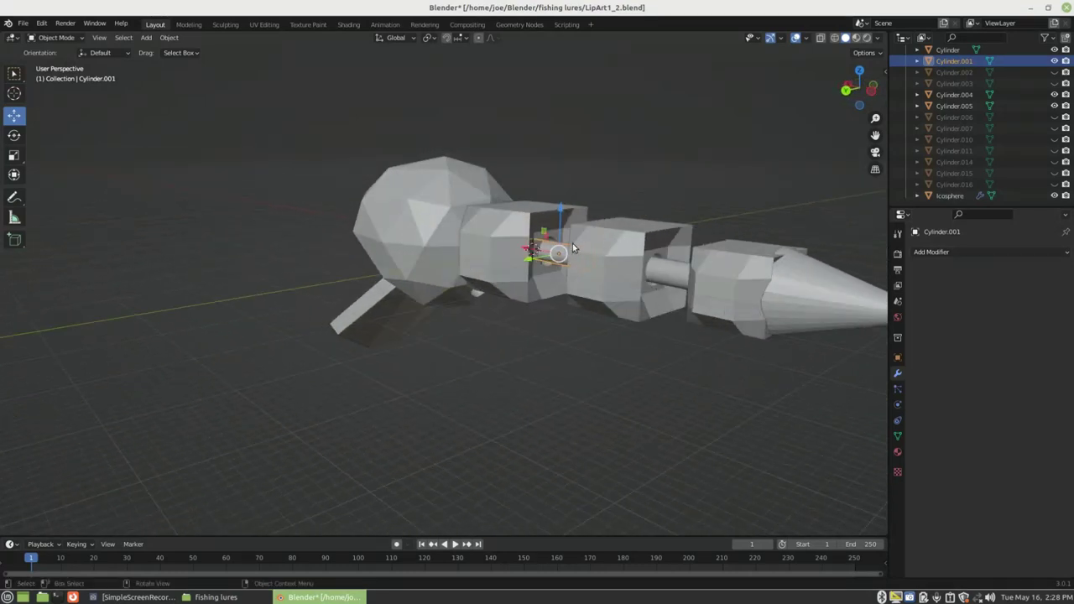
middle_click_drag(573, 248, 491, 287)
middle_click_drag(621, 267, 408, 231)
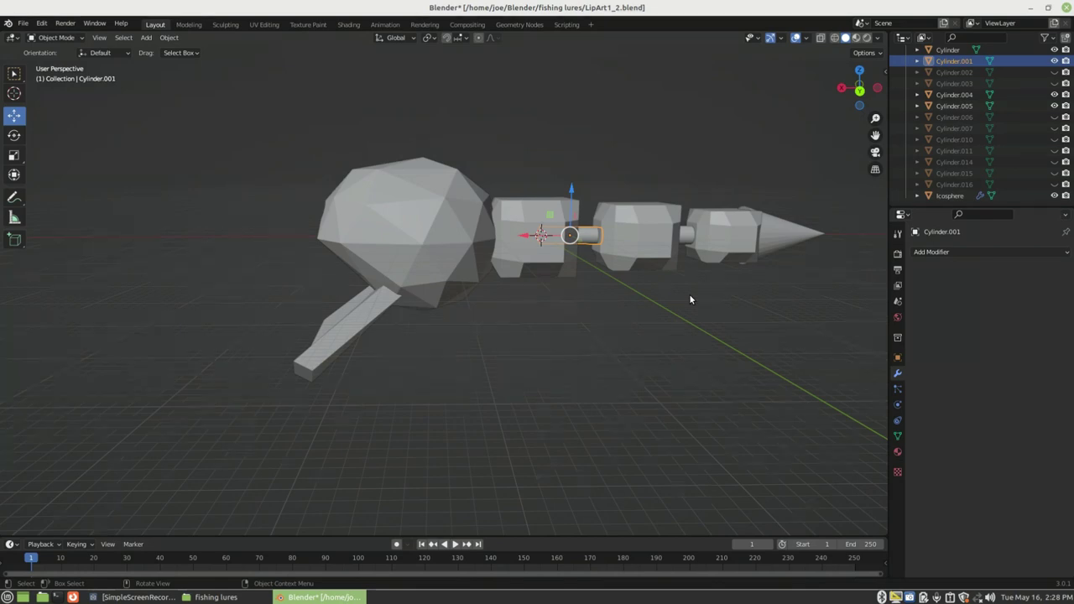
middle_click_drag(571, 297, 584, 268)
scroll(401, 181, "down", 4)
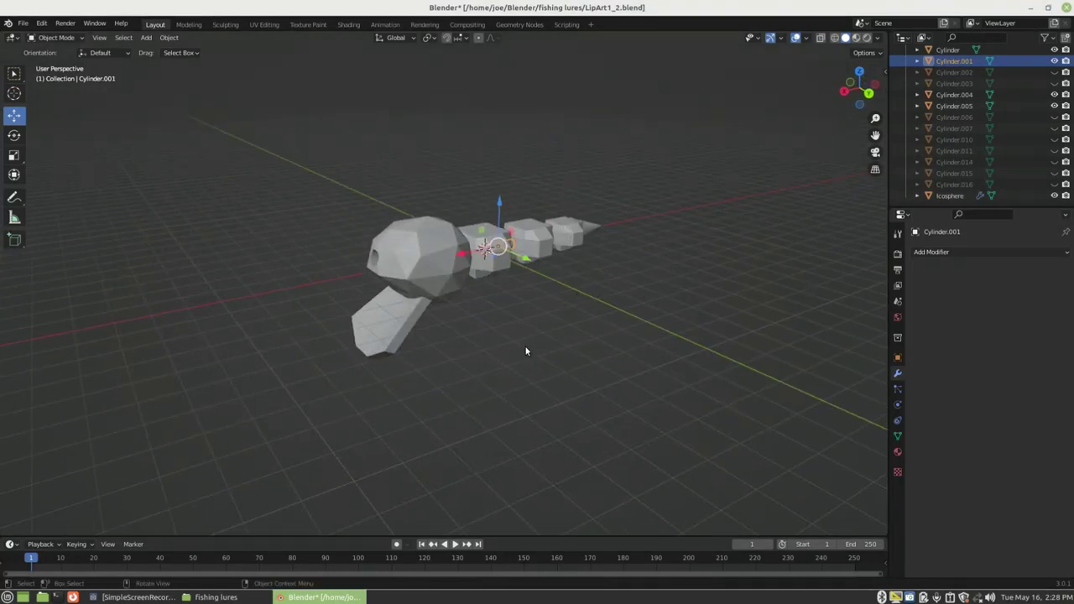
- Review the complete lure in Blender from above and from the side, including the lip, joints and tail cone
middle_click_drag(526, 350, 380, 318)
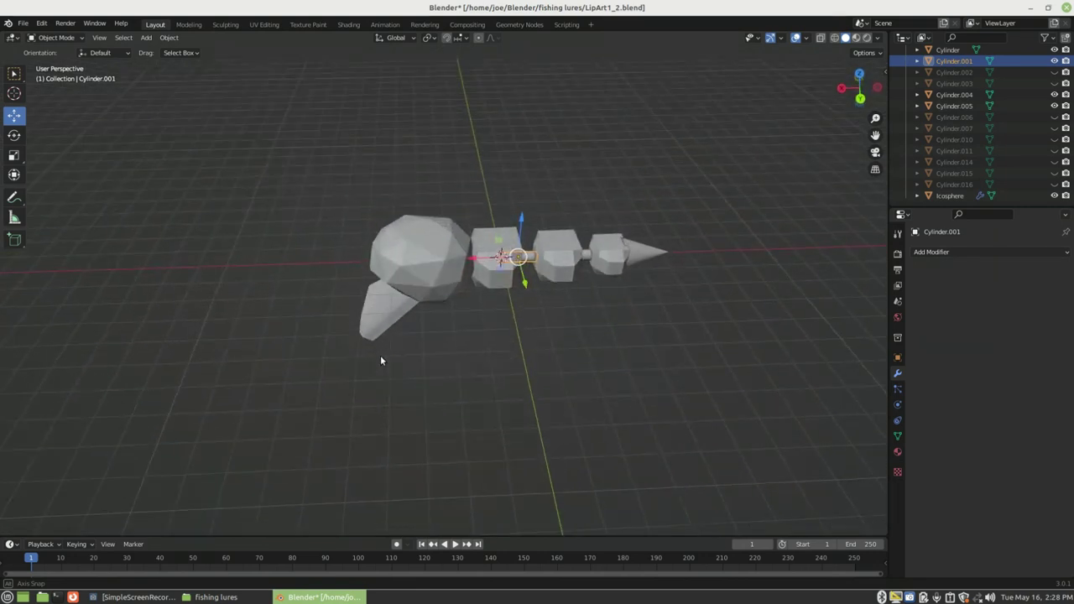
middle_click_drag(380, 361, 369, 326)
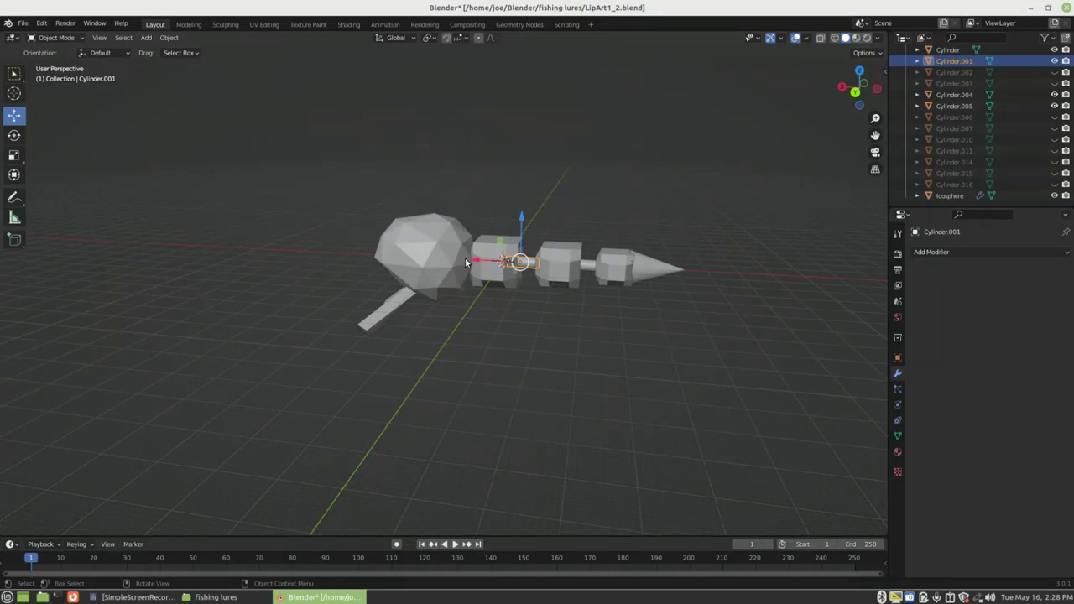
key("ctrl")
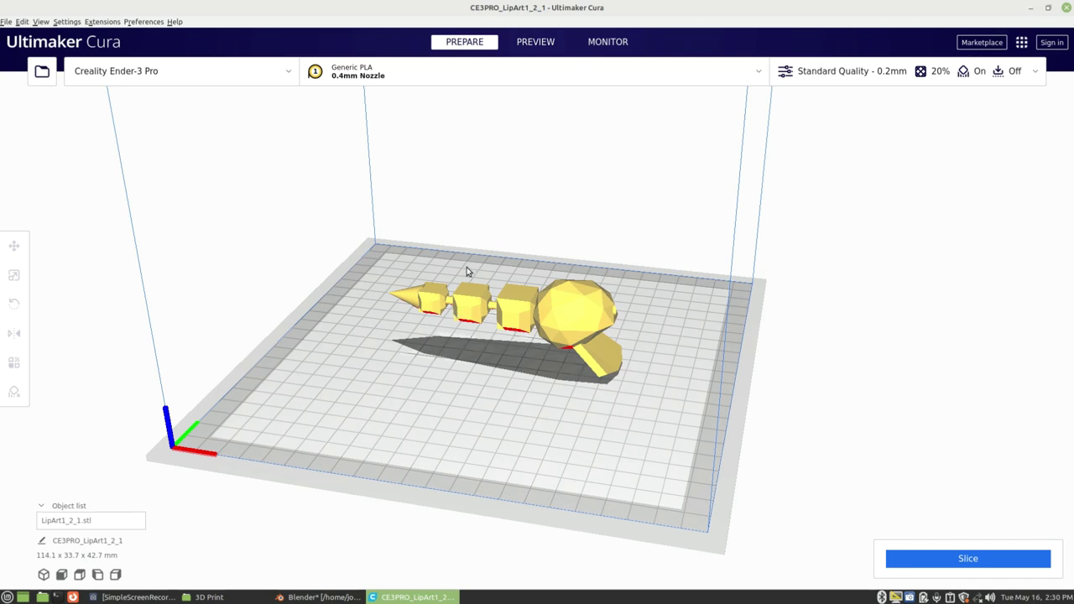
- Switch to Ultimaker Cura and examine the LipArt1_2_1.stl lure on the Creality Ender-3 Pro build plate from several angles
left_click(139, 596)
left_click(138, 597)
right_click_drag(662, 304, 582, 363)
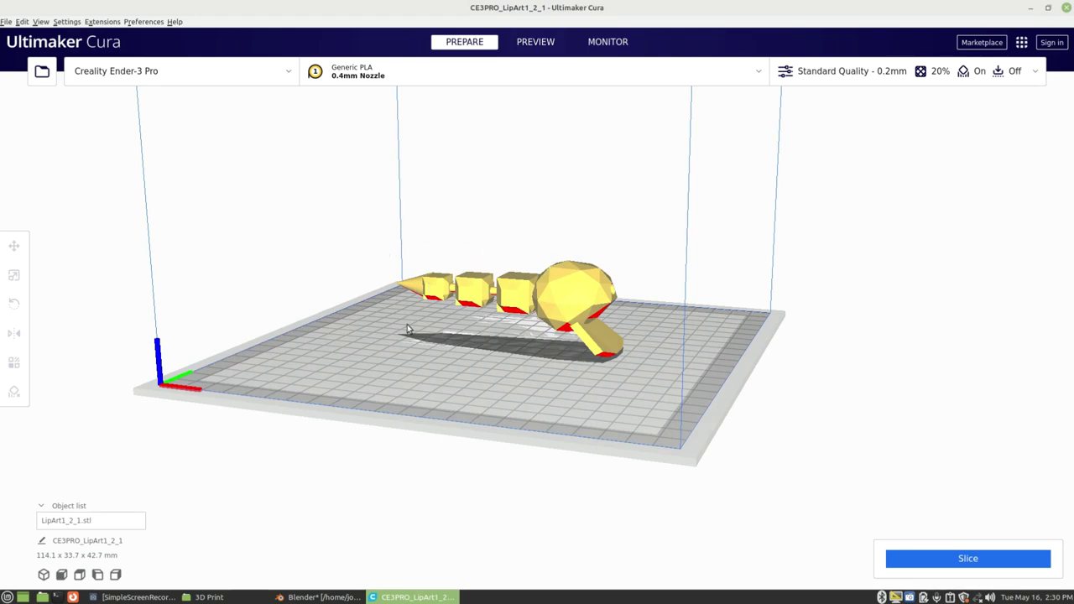
right_click_drag(406, 329, 566, 366)
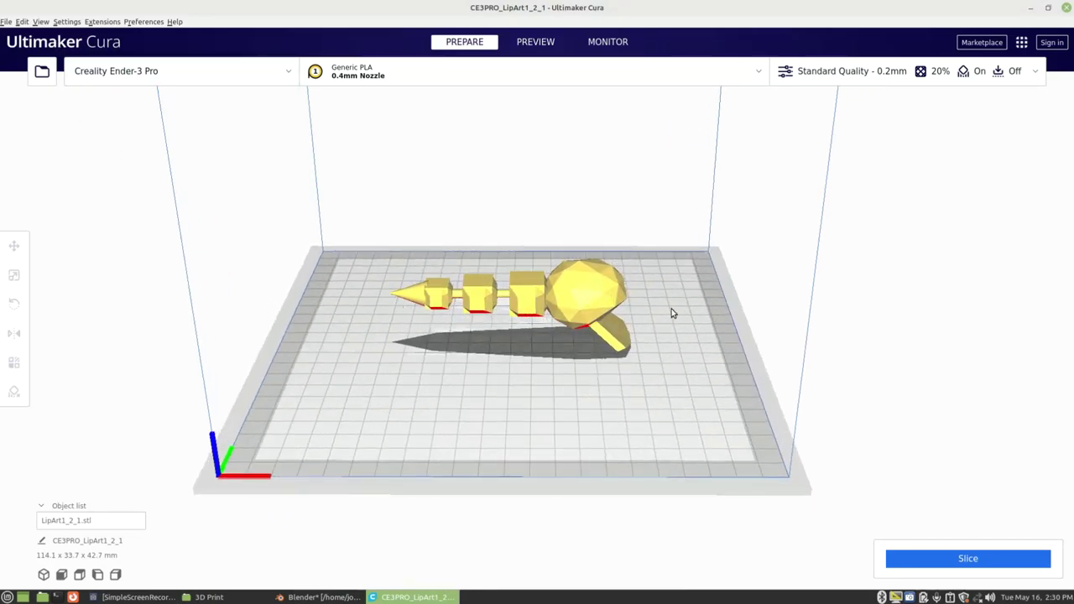
right_click_drag(671, 311, 579, 317)
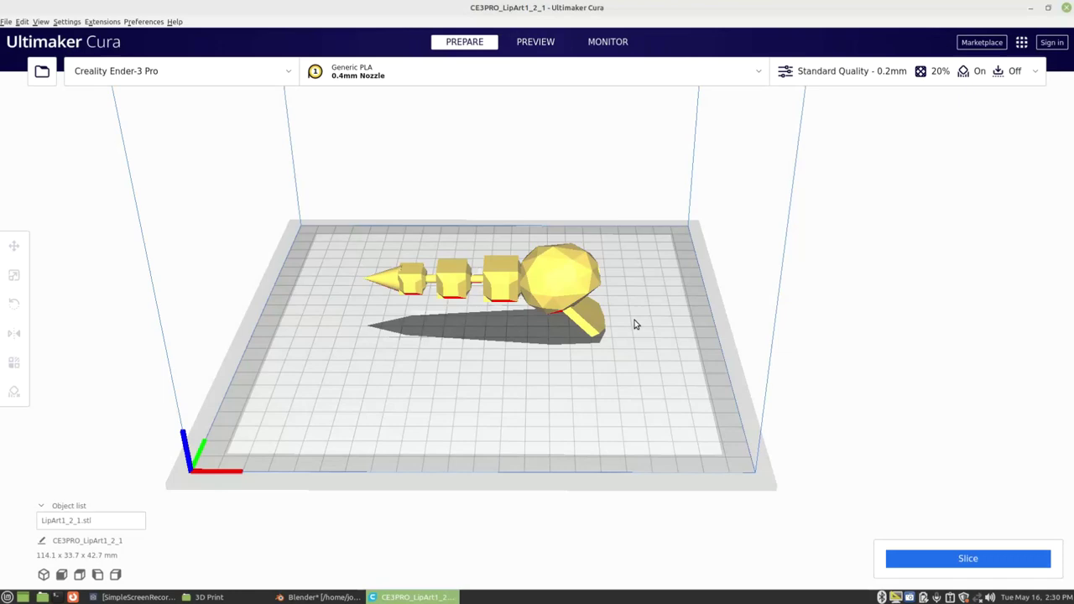
right_click_drag(635, 322, 436, 327)
right_click_drag(669, 343, 563, 295)
right_click_drag(485, 290, 506, 286)
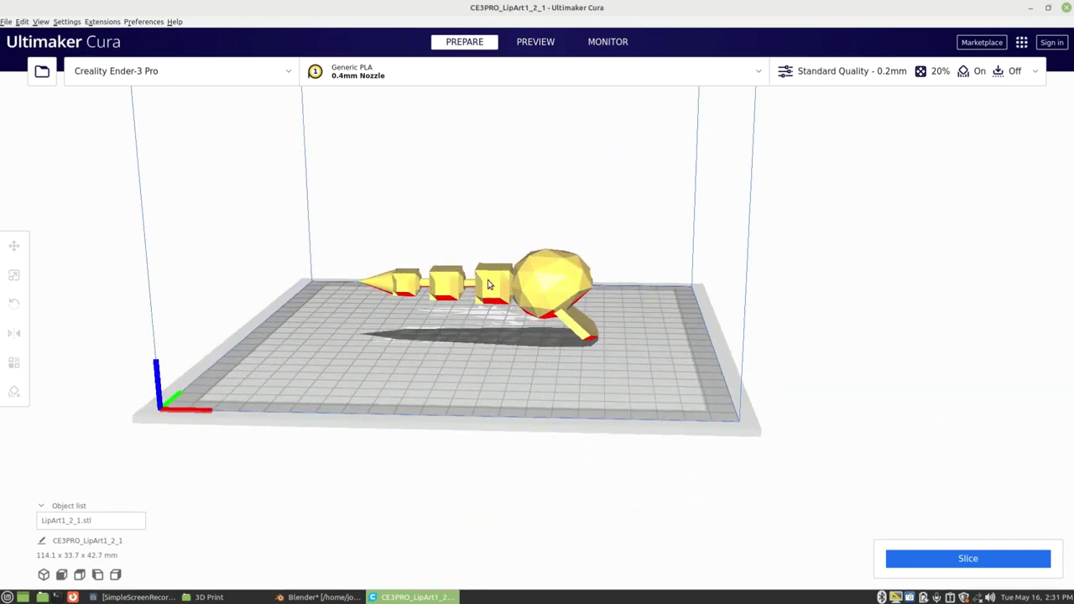
- Scale the lure uniformly to 55% of its original size
left_click(495, 287)
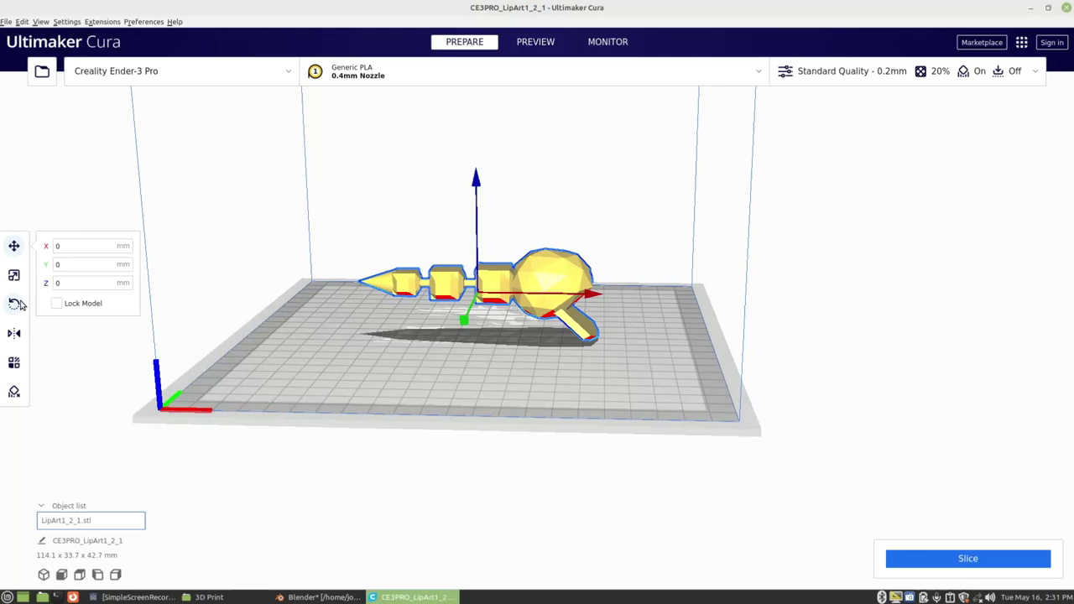
left_click(16, 276)
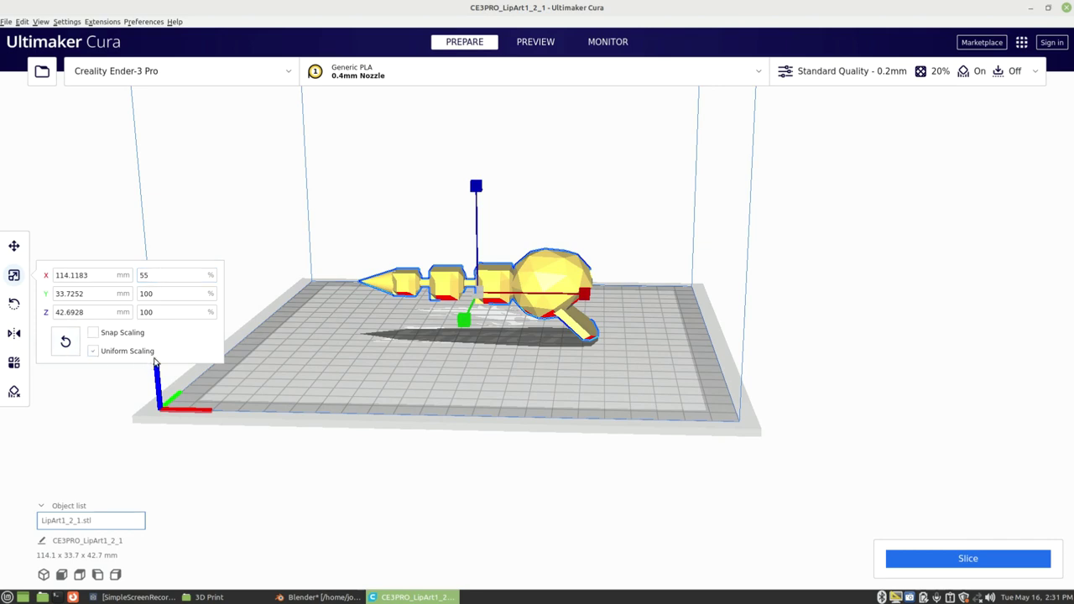
left_click(168, 312)
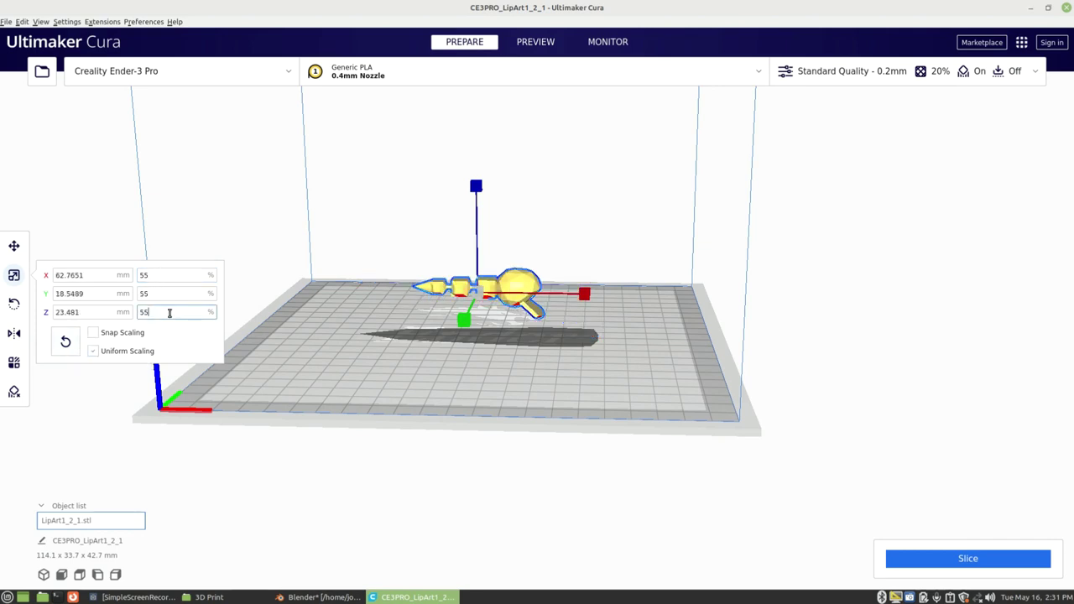
left_click(426, 353)
- Examine the scaled lure up close from both sides and the front, checking the head, lip and segments
scroll(535, 328, "up", 5)
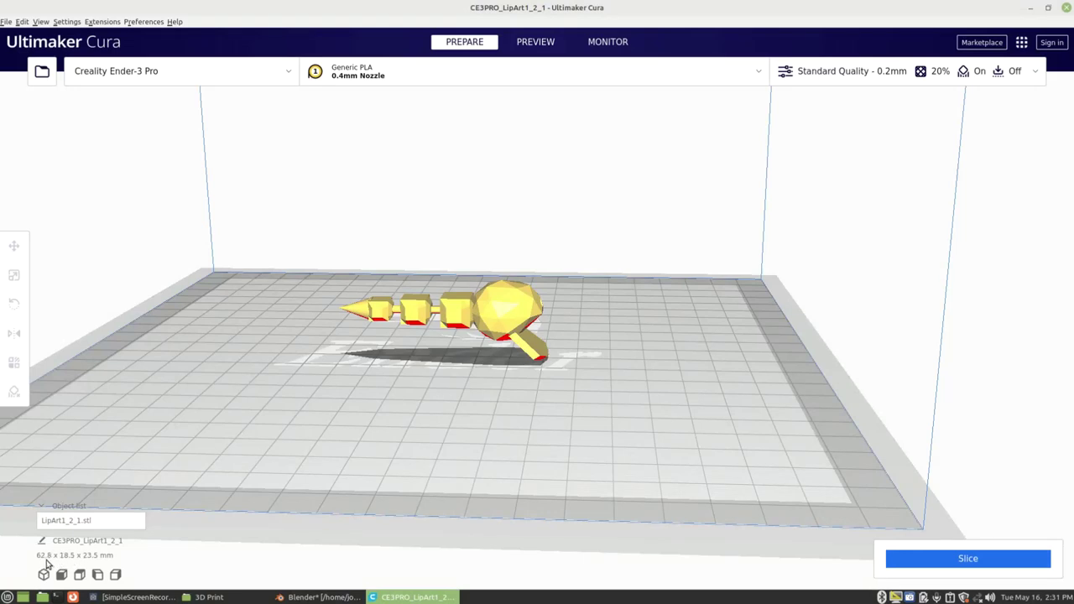
right_click_drag(620, 350, 593, 392)
right_click_drag(414, 417, 672, 390)
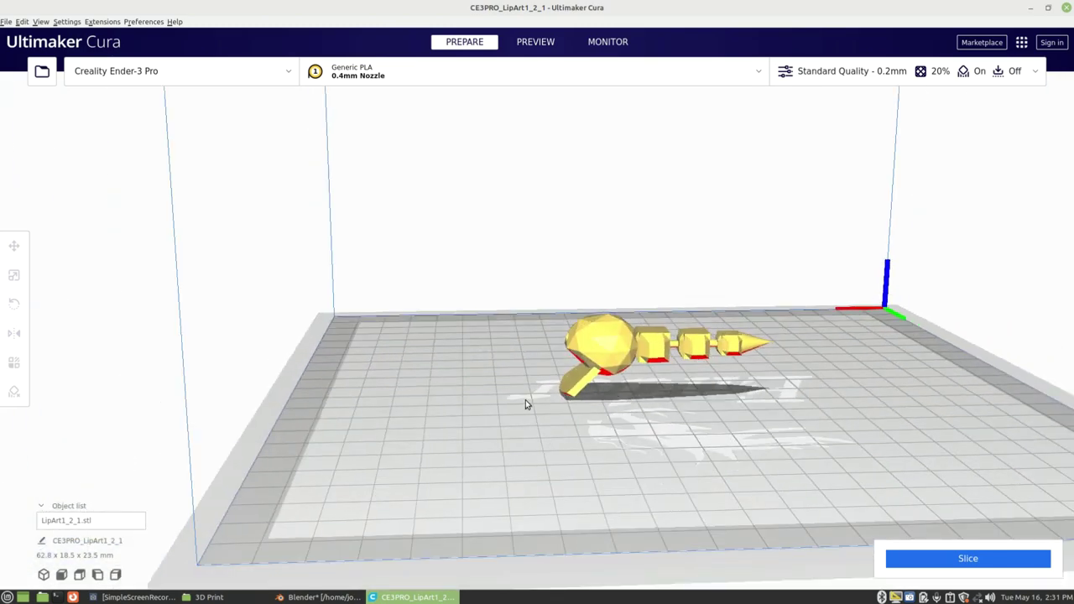
left_click(604, 352)
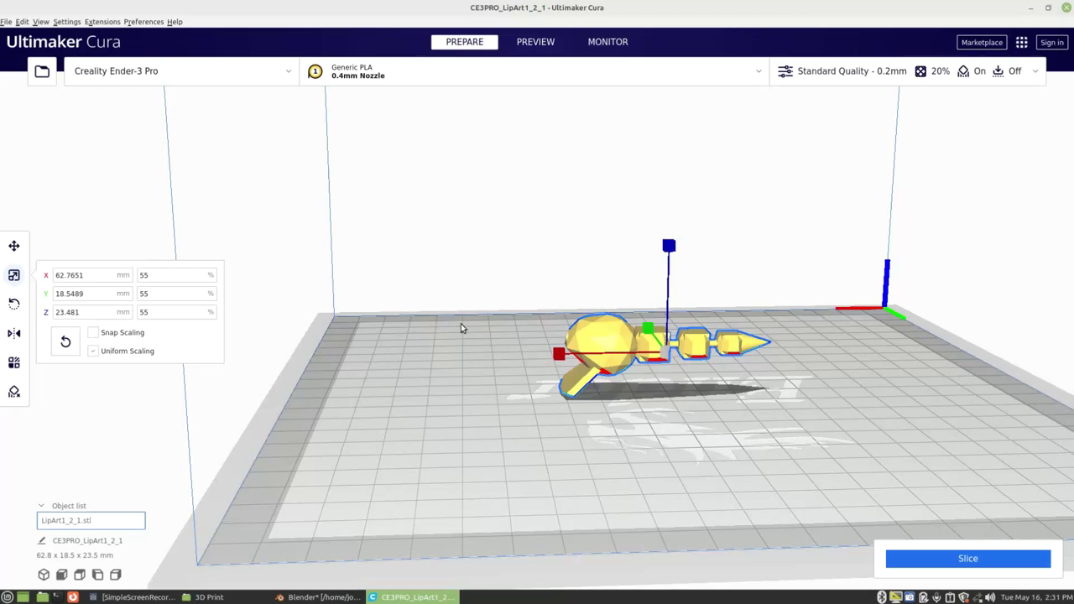
scroll(652, 407, "up", 5)
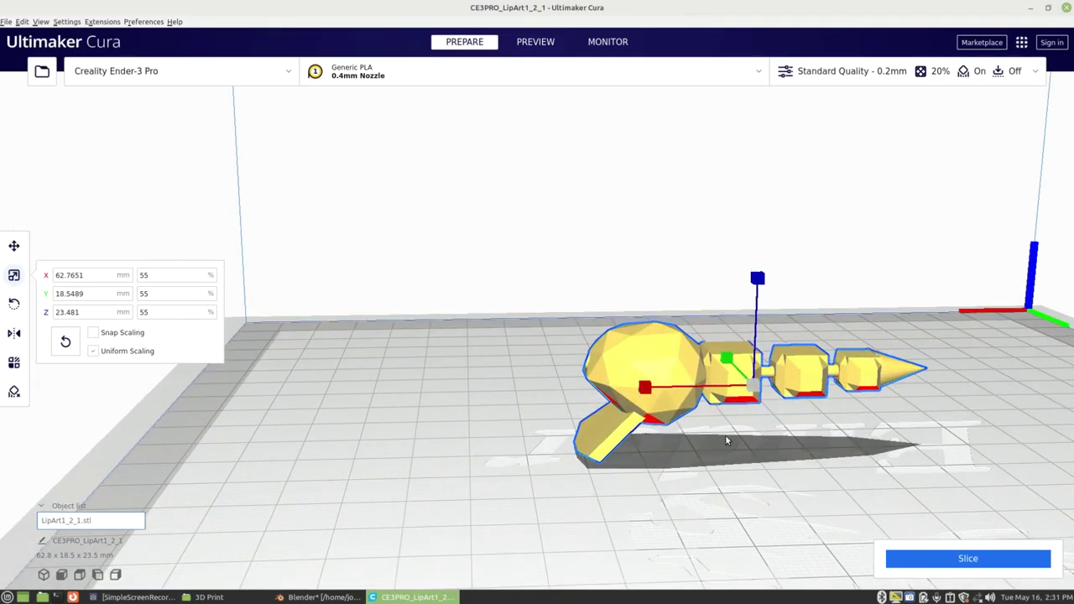
right_click_drag(635, 444, 631, 336)
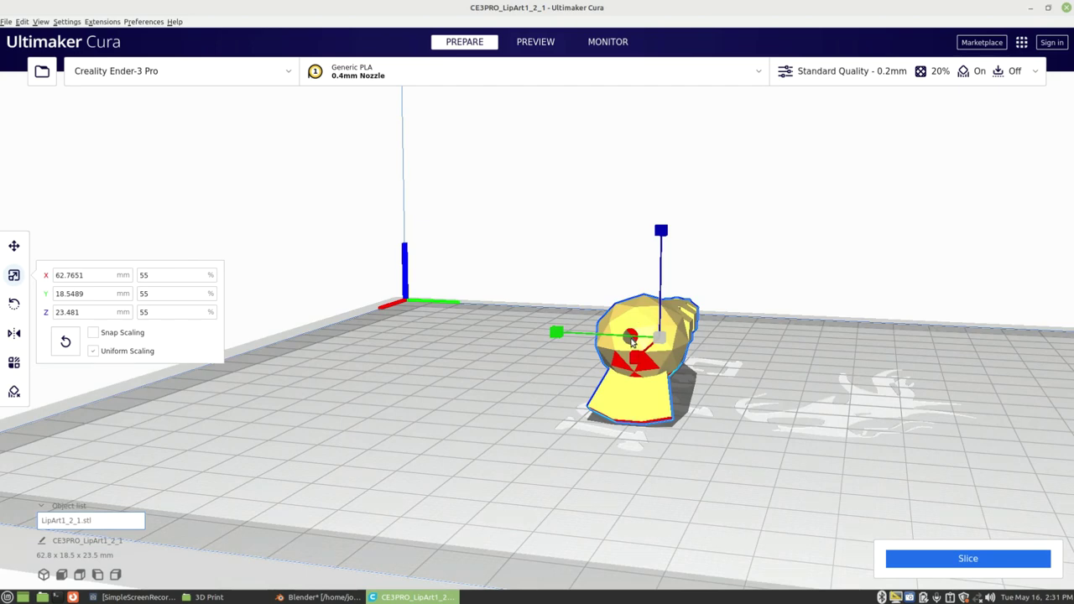
right_click_drag(772, 403, 585, 367)
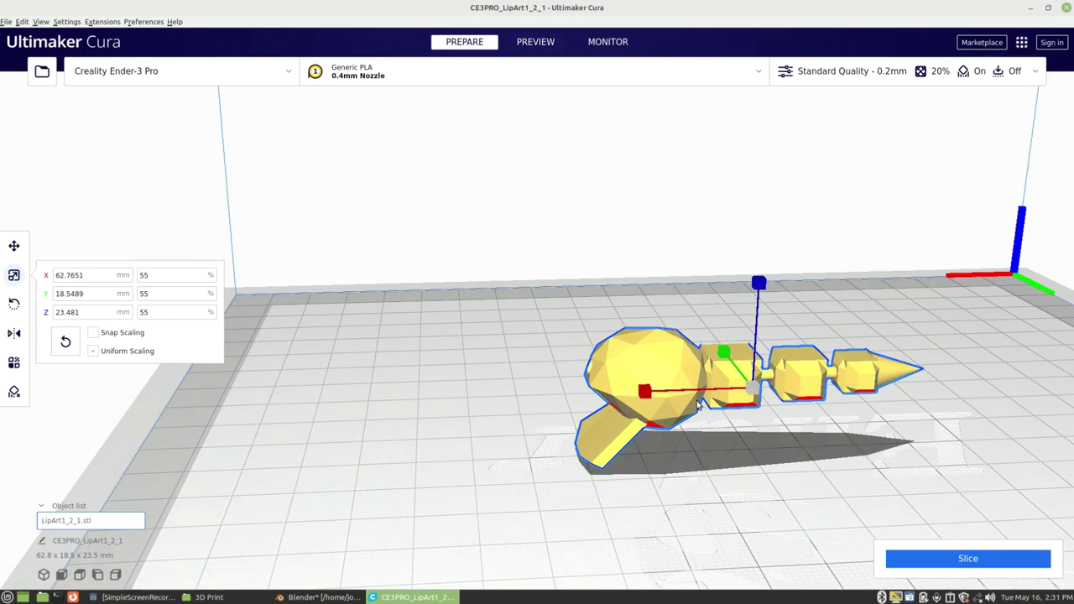
right_click_drag(775, 446, 556, 411)
scroll(555, 405, "up", 1)
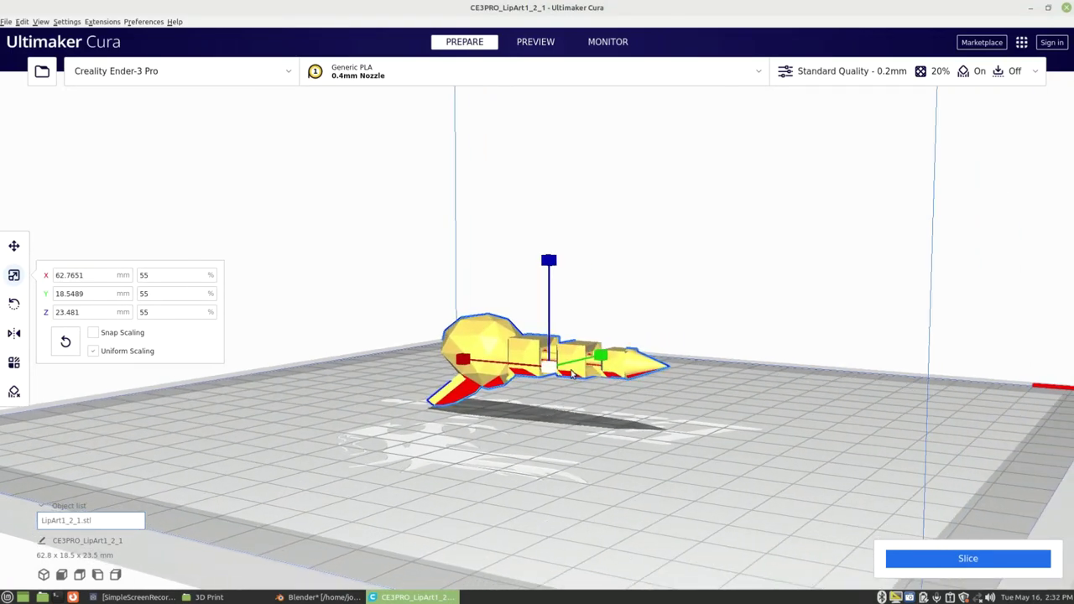
- Inspect the pins and gaps between the lure's segments and the overhanging undersides from low side angles
scroll(558, 407, "up", 3)
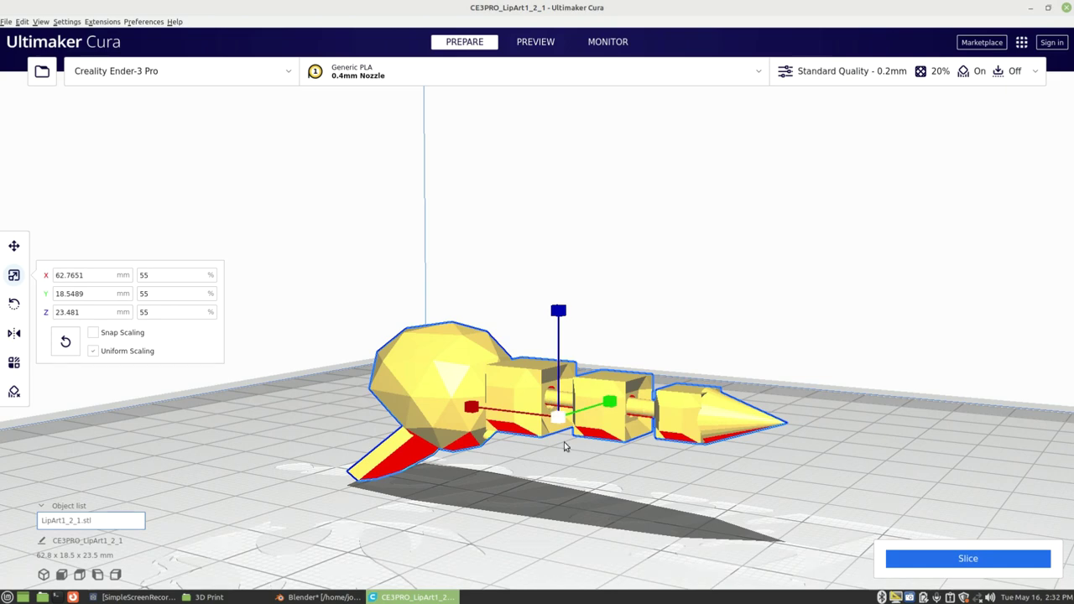
middle_click_drag(564, 458, 613, 442)
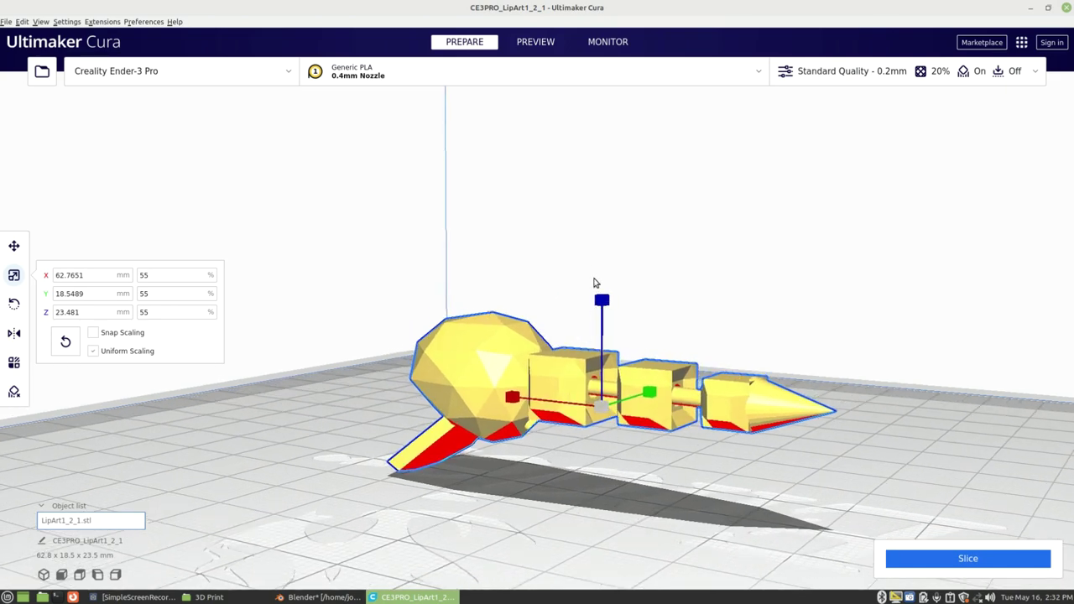
right_click_drag(594, 282, 659, 317)
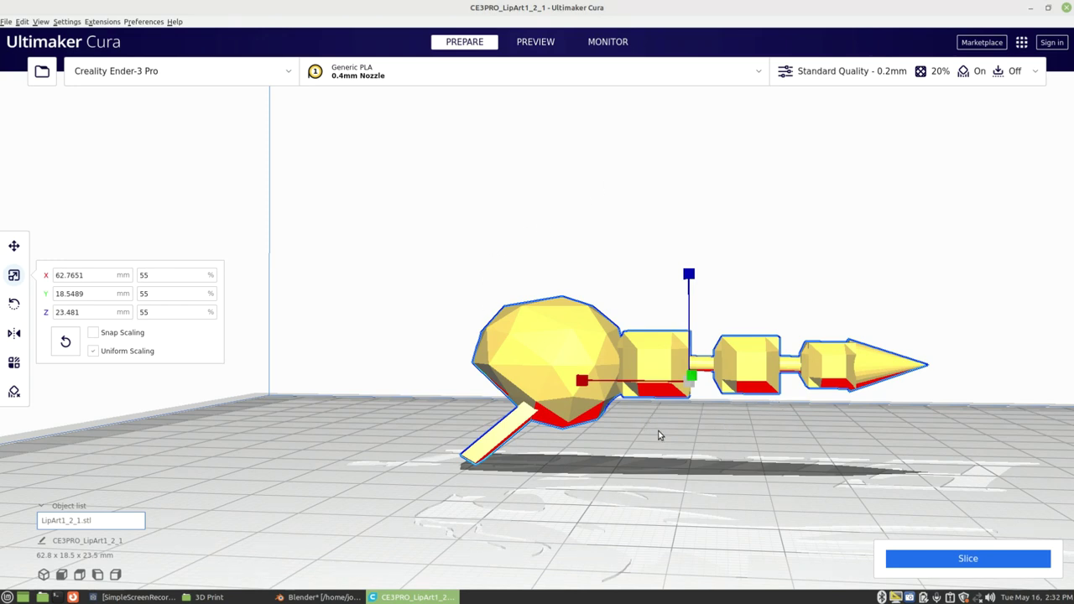
key("Left")
key("Left")
key("Left")
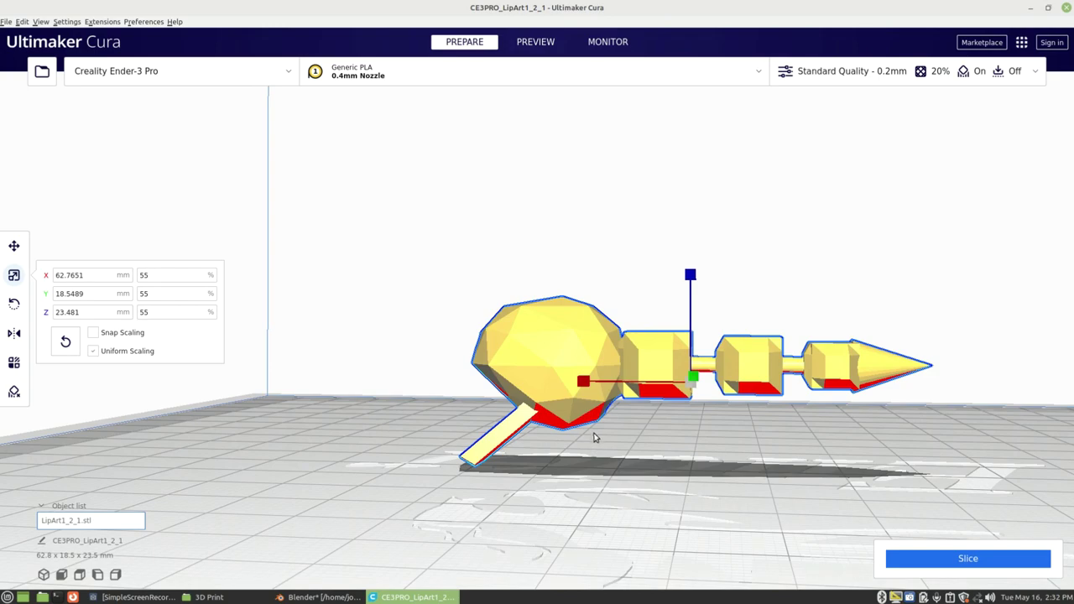
right_click_drag(646, 426, 590, 413)
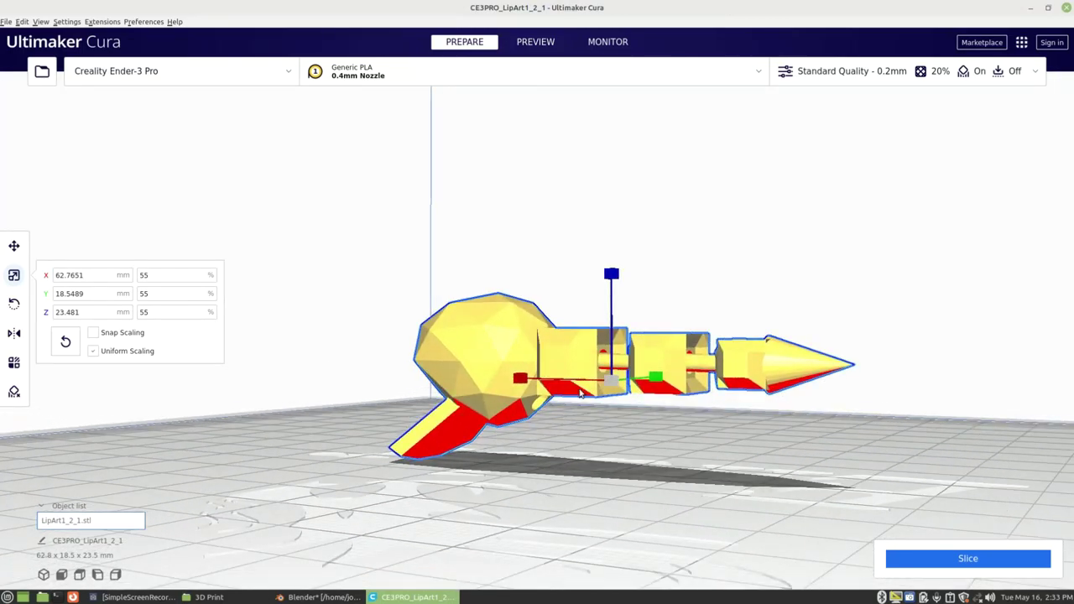
right_click_drag(741, 465, 820, 374)
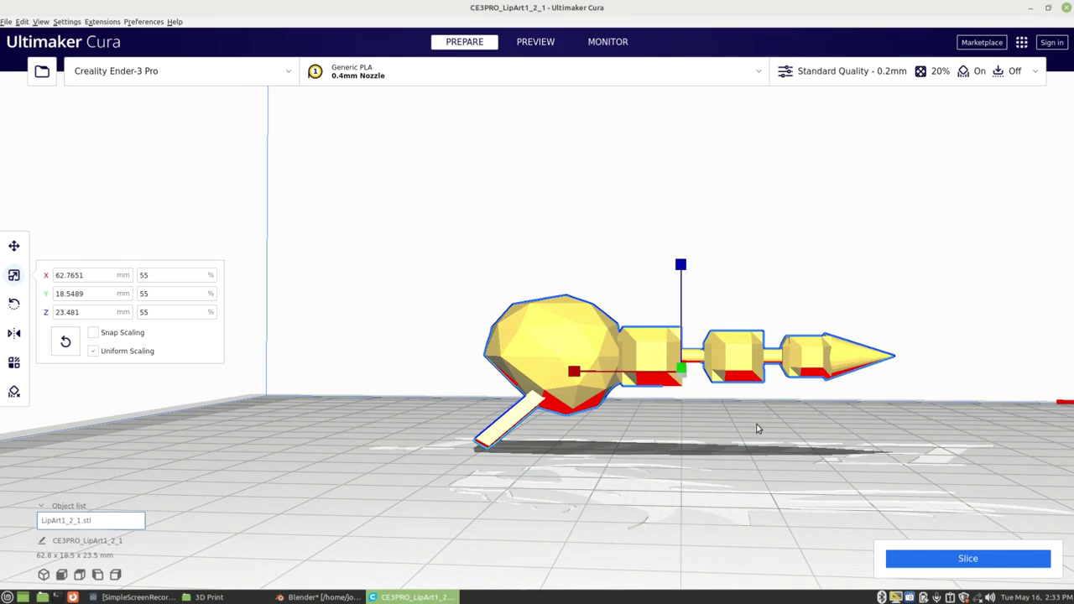
- Slice the scaled lure with the Standard Quality 0.2 mm profile and show its layer preview
left_click(954, 560)
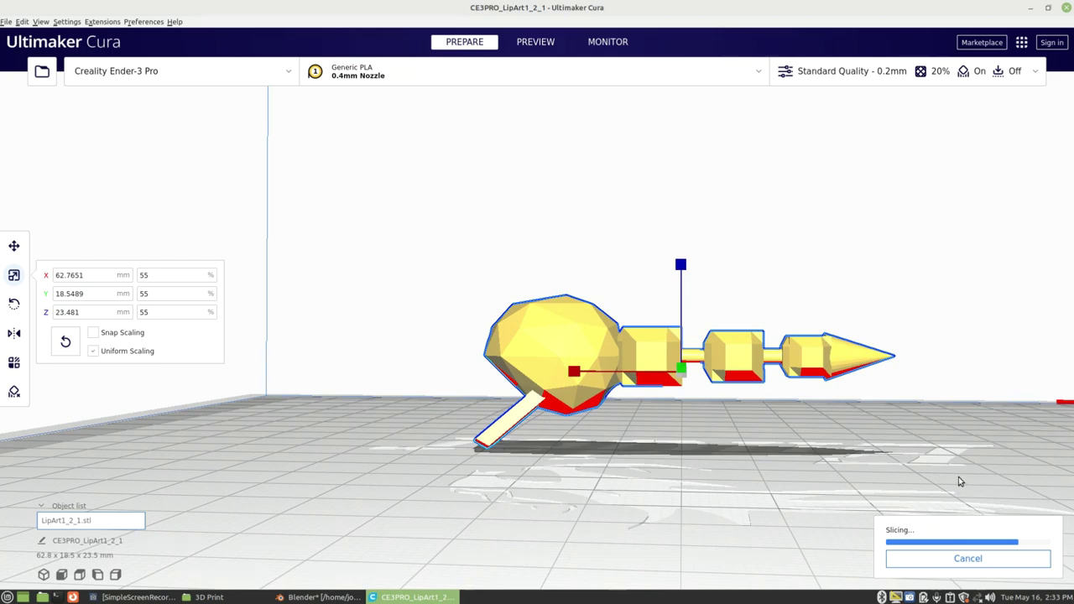
scroll(927, 454, "down", 2)
scroll(806, 424, "up", 3)
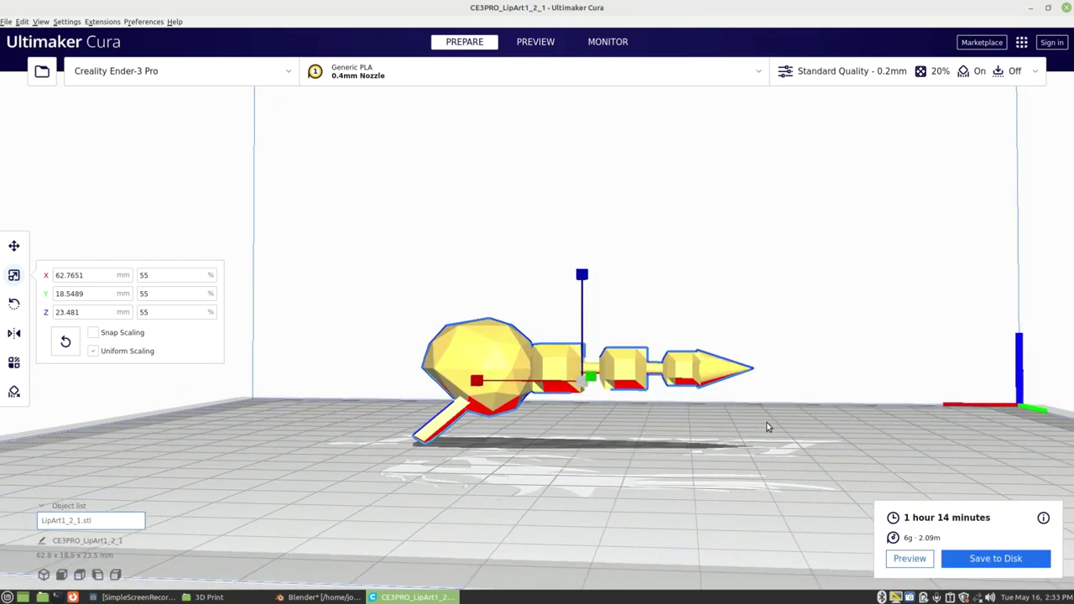
left_click(910, 557)
scroll(716, 436, "up", 2)
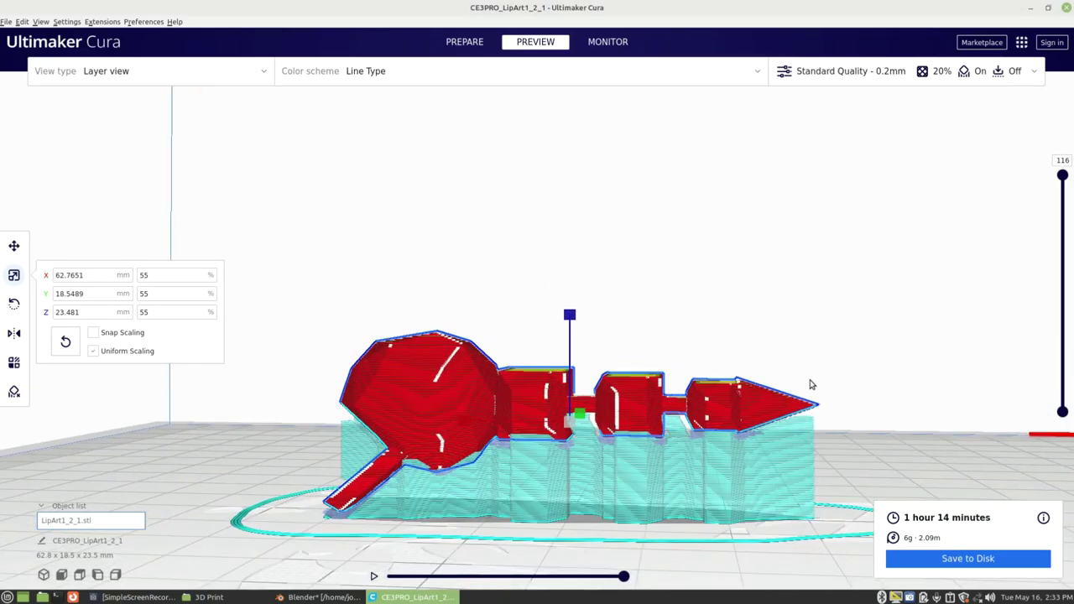
- Examine the sliced lure's layers, joints and support structures from above and from the side
right_click_drag(811, 383, 671, 319)
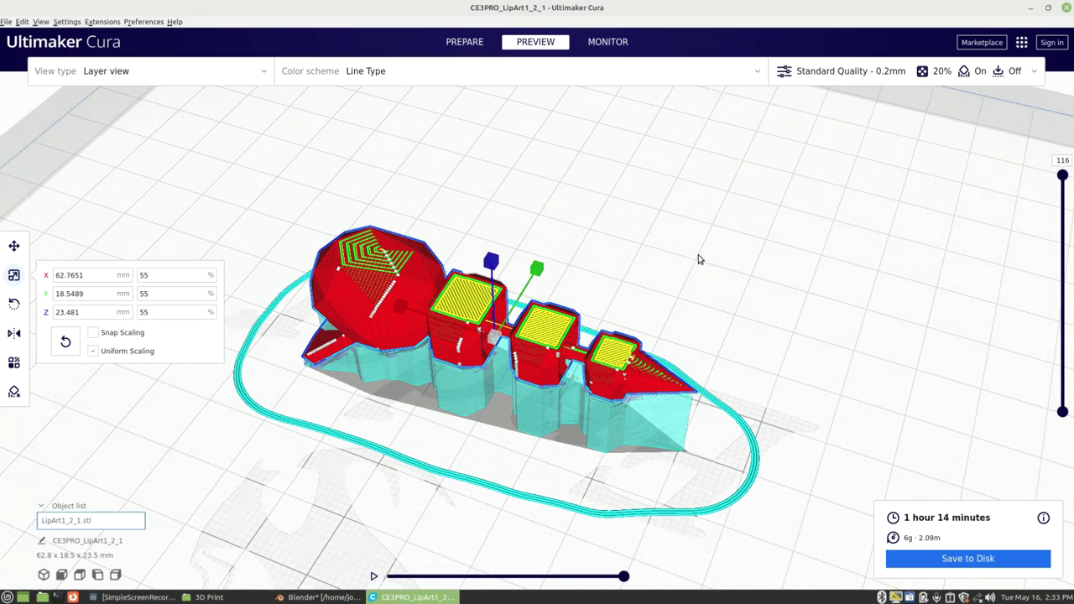
scroll(397, 297, "up", 2)
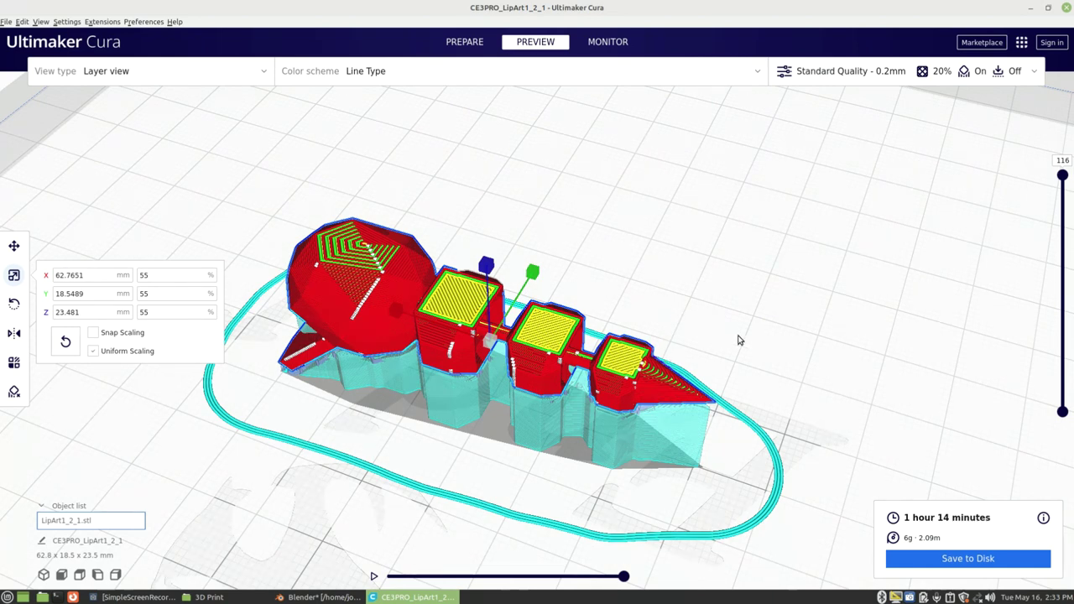
right_click_drag(761, 375, 764, 347)
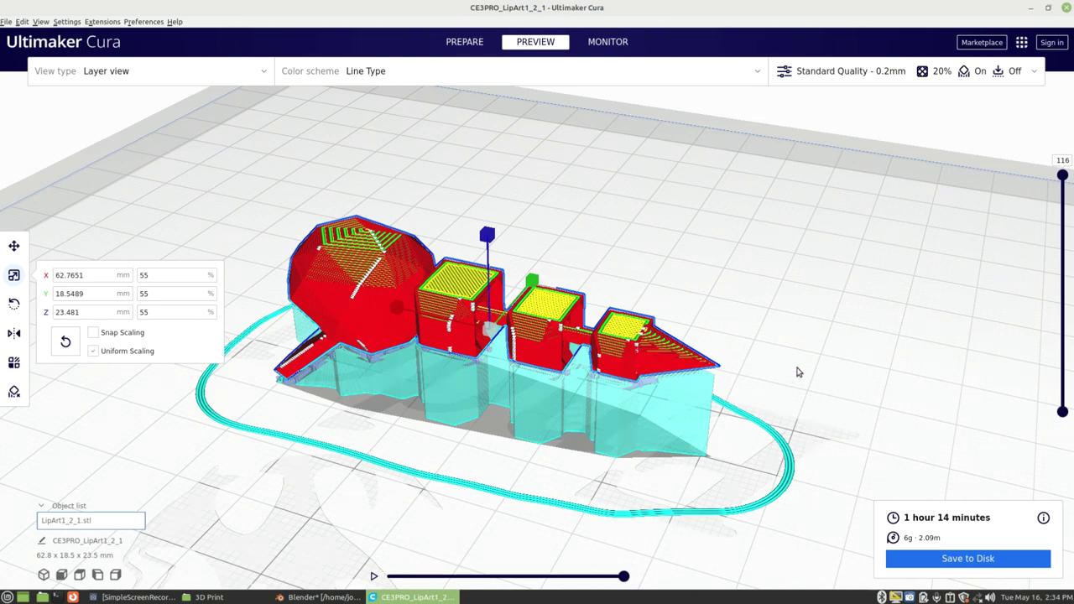
mouse_move(798, 372)
right_mouse_down()
mouse_move(813, 313)
mouse_move(794, 364)
right_mouse_up()
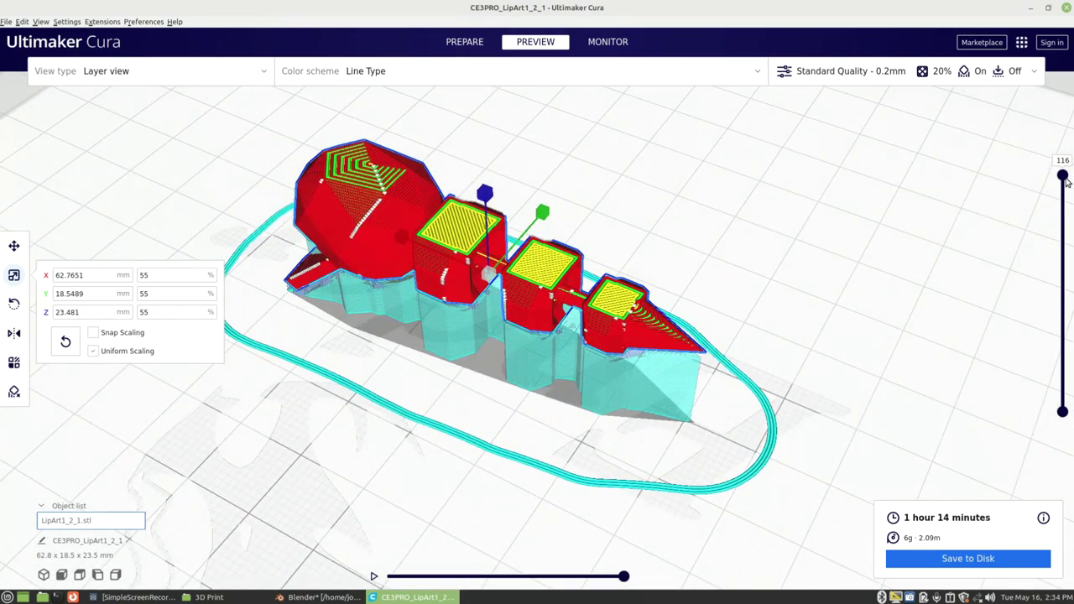
left_click_drag(1062, 175, 1006, 182)
right_click_drag(720, 298, 857, 459)
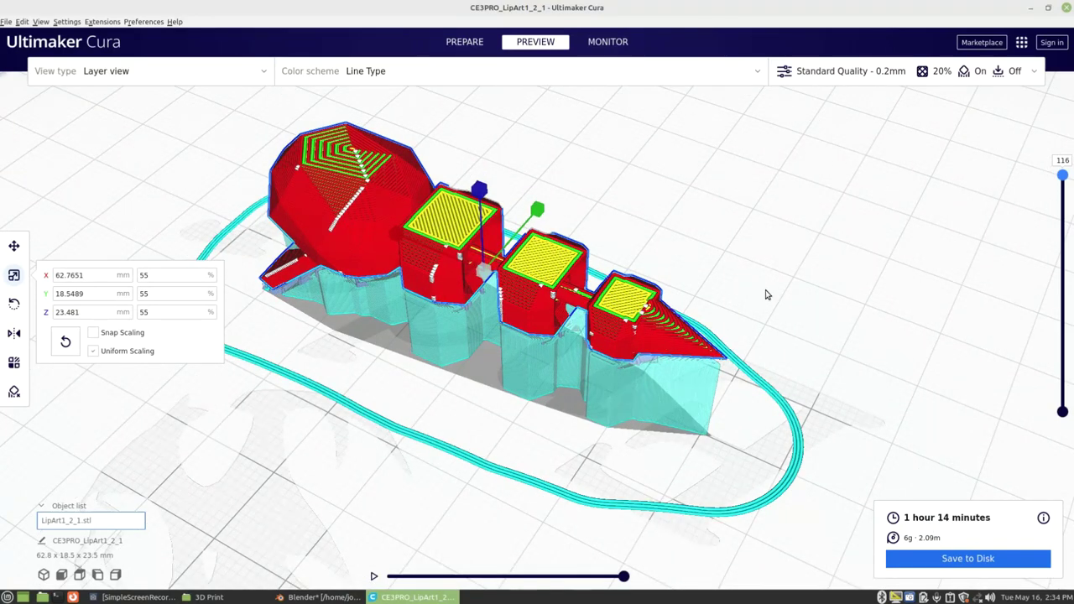
right_click_drag(767, 293, 505, 234)
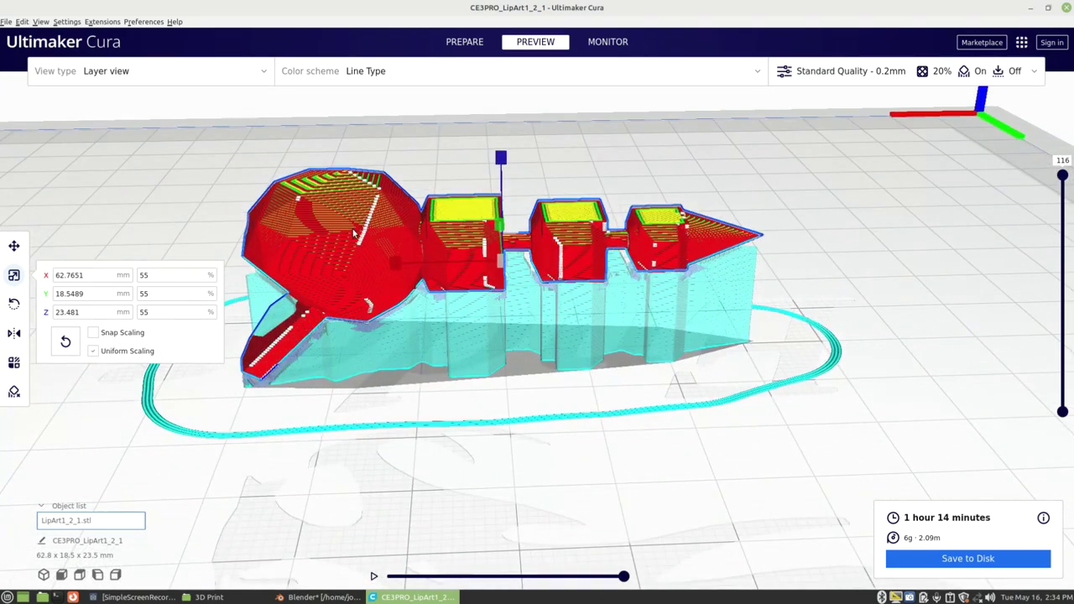
- Rotate the lure 180° about the Y axis so its lip points upward, and slice it again
left_click(13, 304)
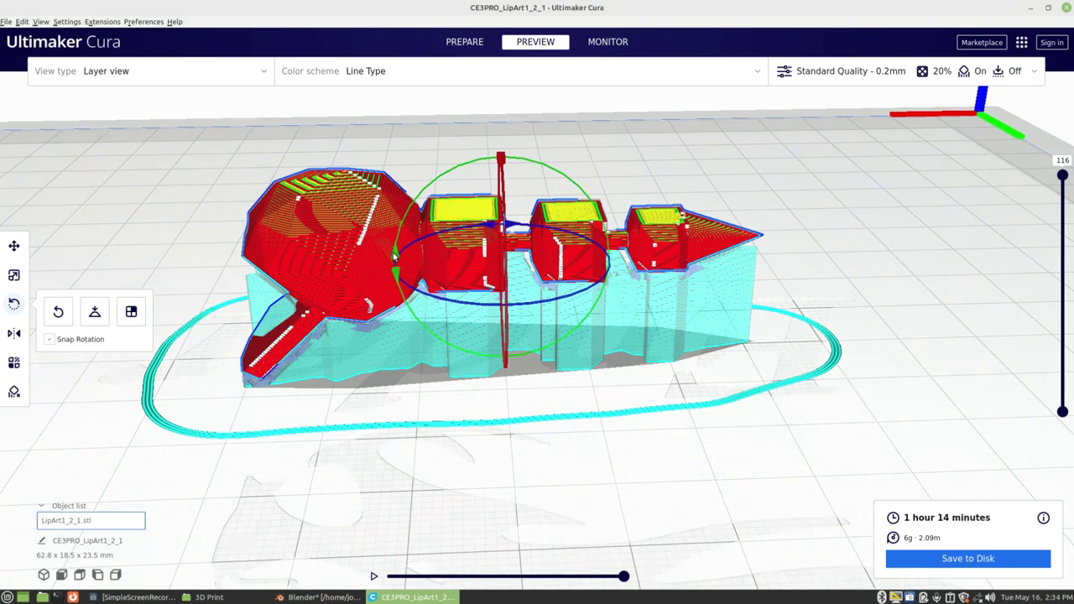
left_click_drag(394, 256, 634, 266)
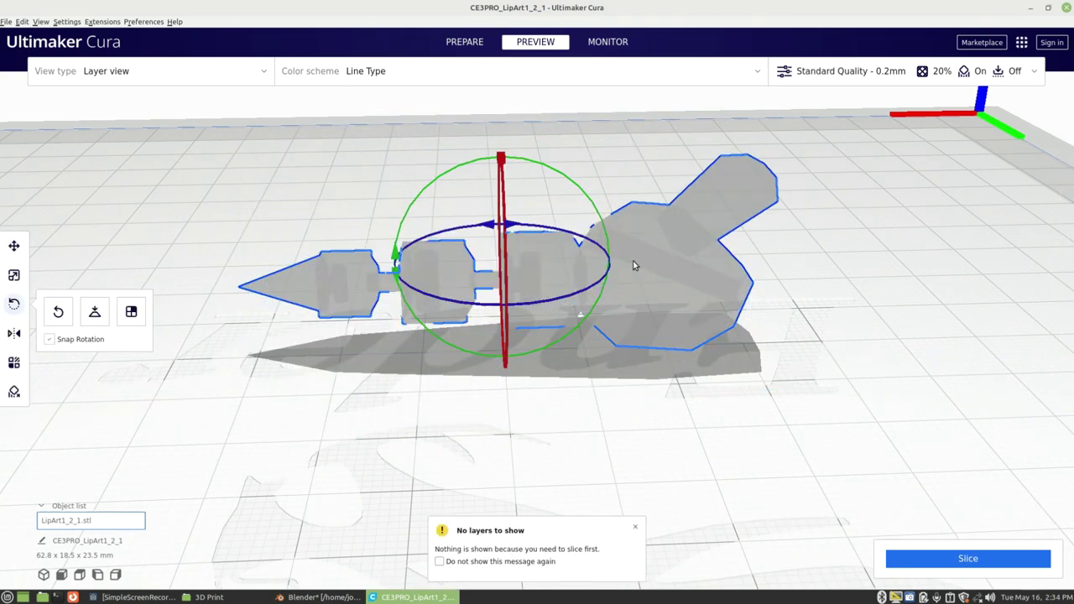
left_click(964, 563)
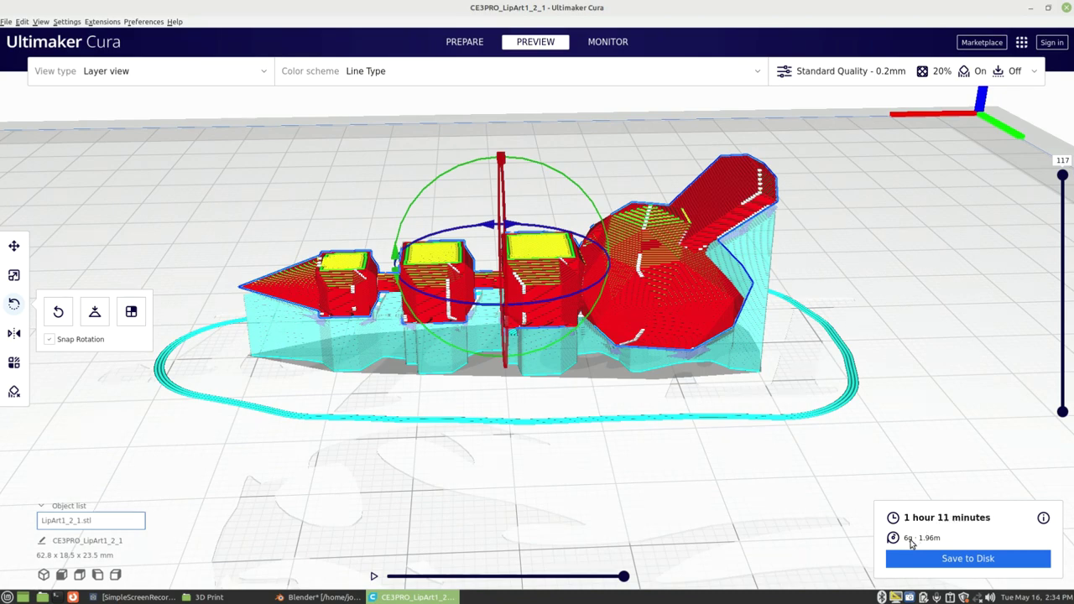
- Examine the supports beneath the upturned lip, head and body segments of the sliced lure from low and raised side angles
right_click_drag(825, 312, 786, 270)
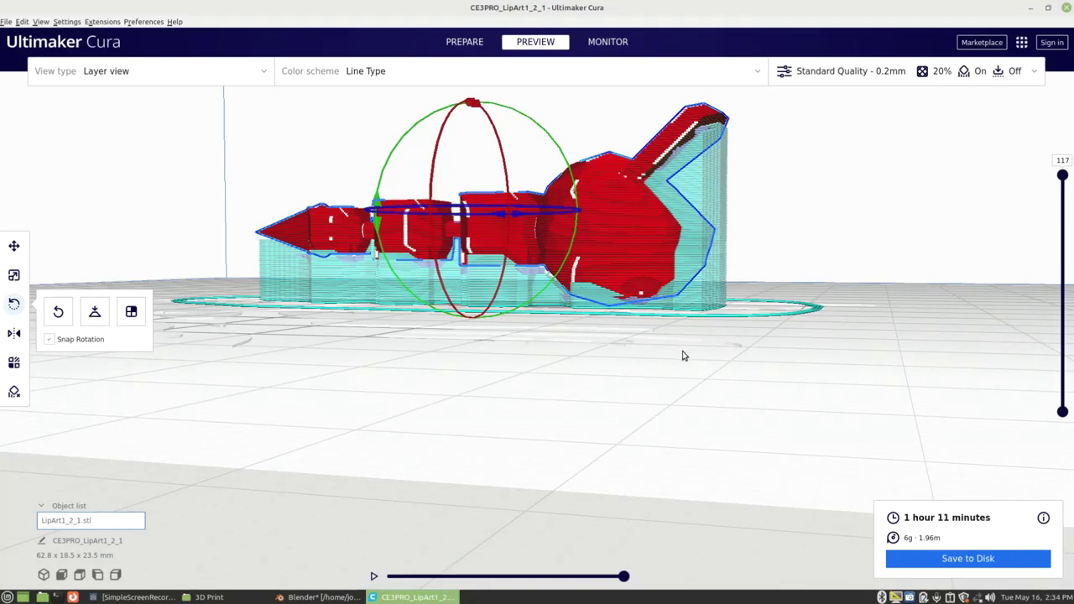
middle_click_drag(629, 355, 684, 375)
right_click_drag(684, 374, 896, 243)
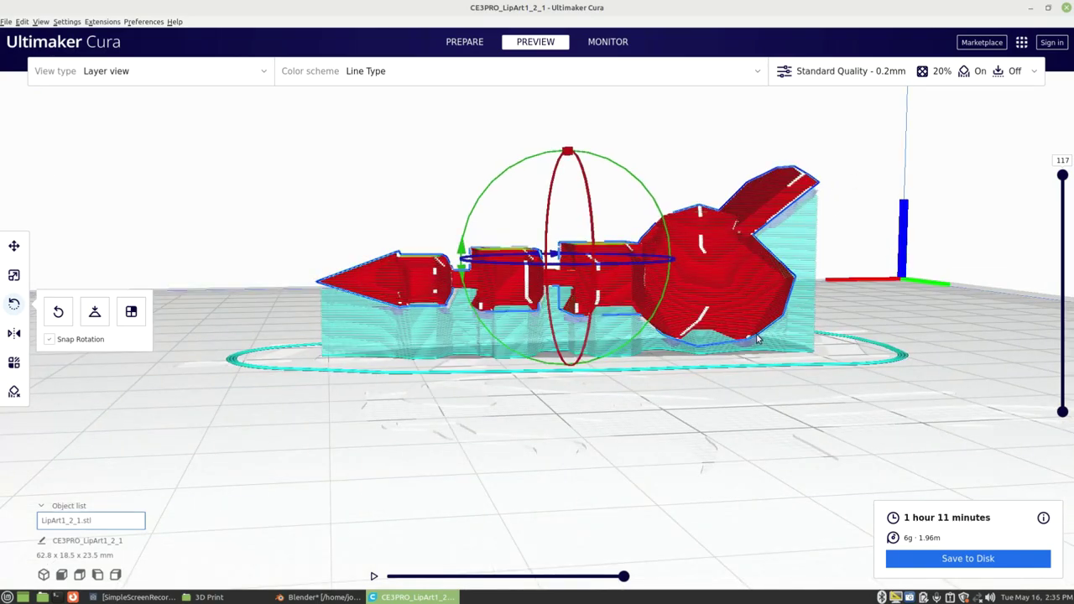
right_click_drag(758, 338, 713, 403)
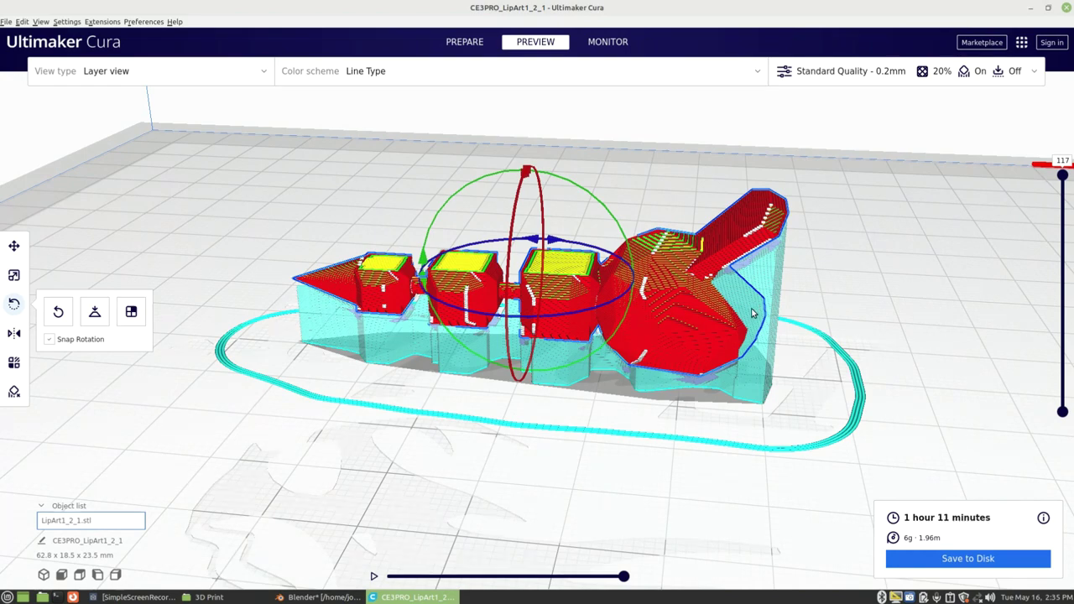
right_click_drag(688, 309, 669, 369)
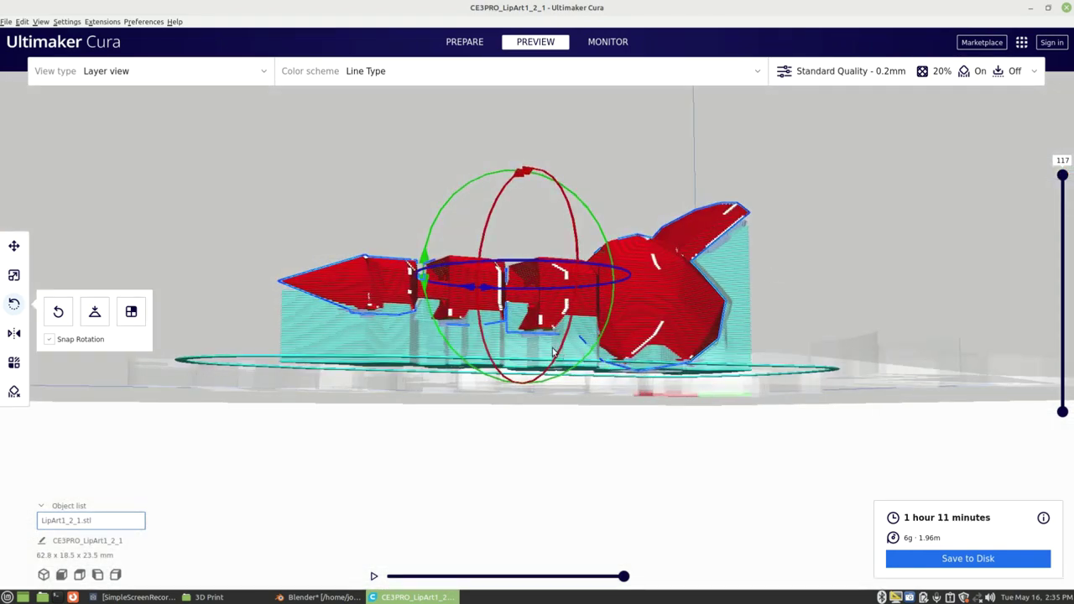
right_click_drag(342, 324, 490, 382)
left_click_drag(1062, 177, 1011, 183)
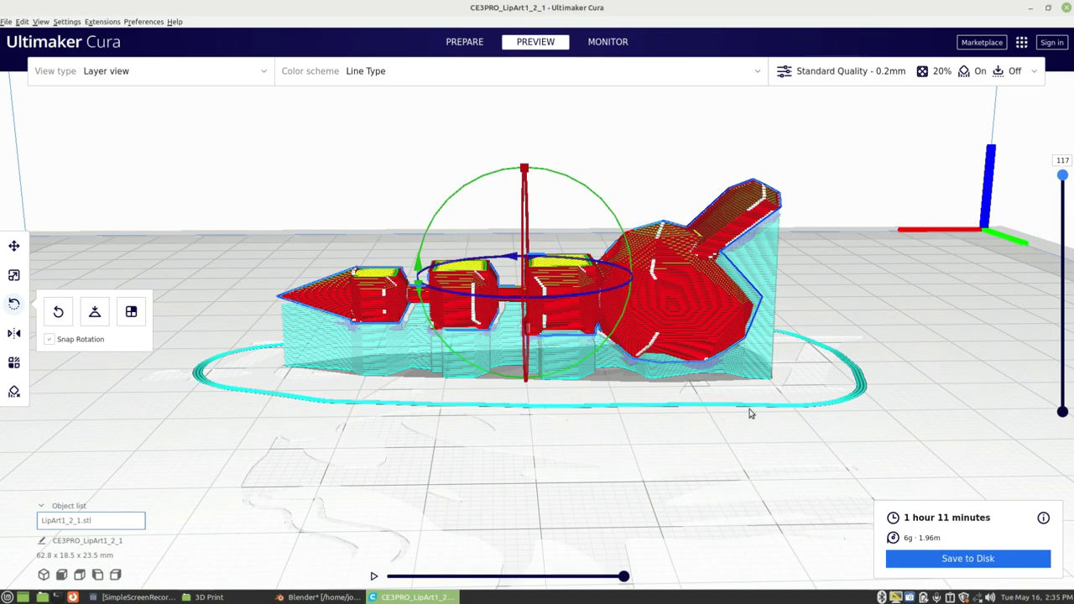
right_click_drag(696, 365, 647, 379)
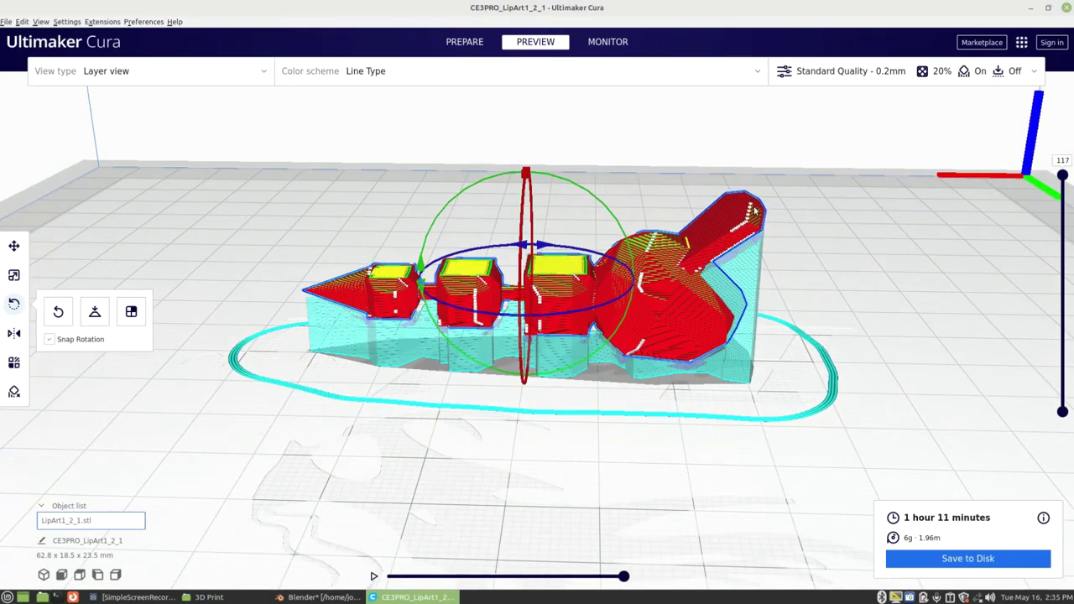
right_click_drag(828, 299, 752, 292)
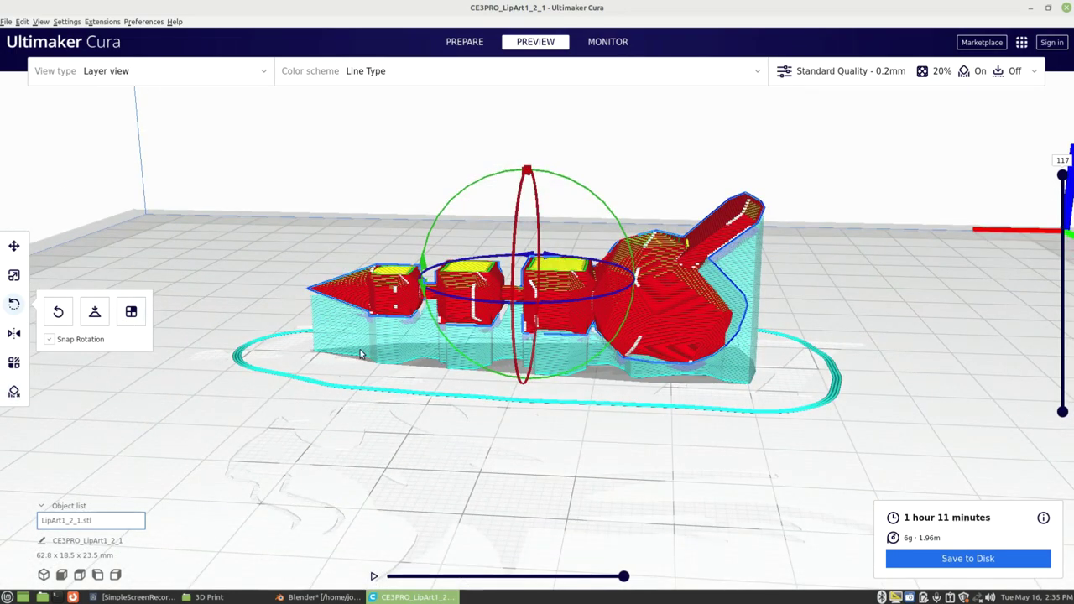
- Deselect the lure and lower the layer preview to layer 52 to view the inside of the head and joints
left_click(357, 467)
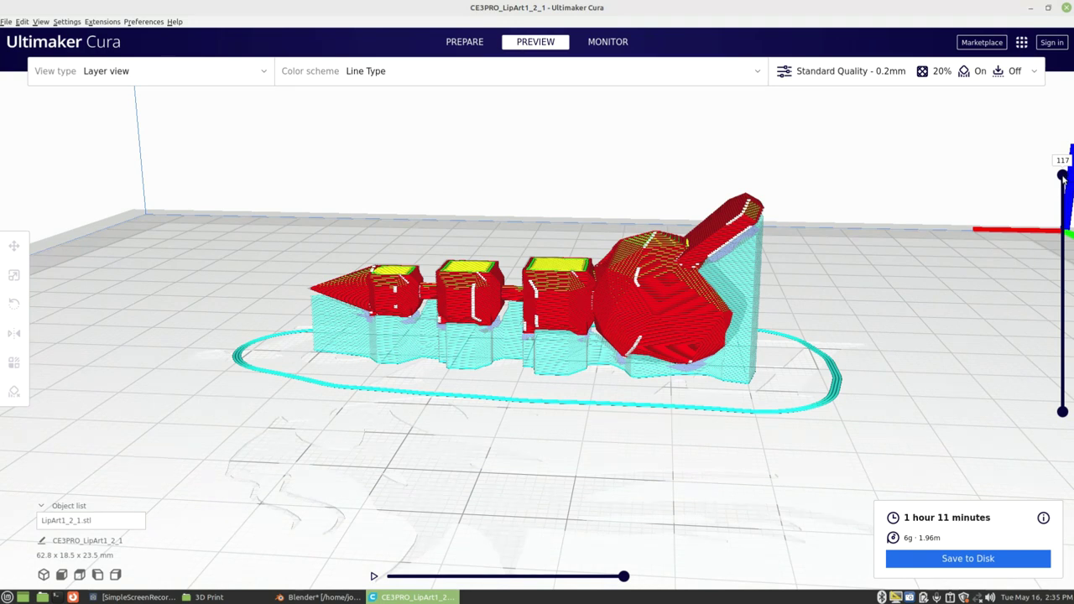
left_click_drag(1063, 176, 1069, 311)
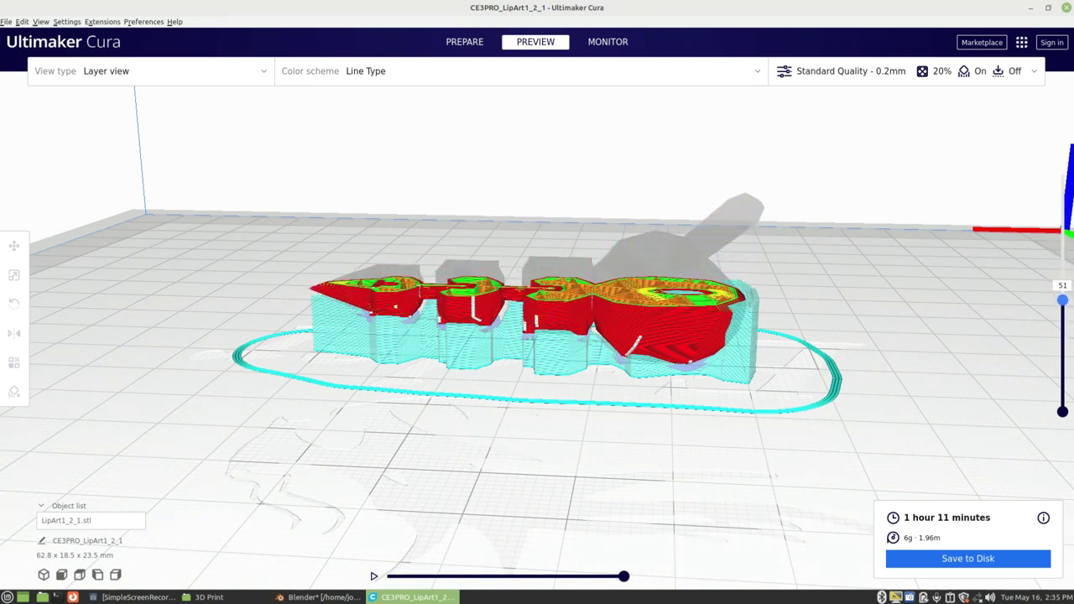
key("Up")
right_click_drag(804, 367, 584, 393)
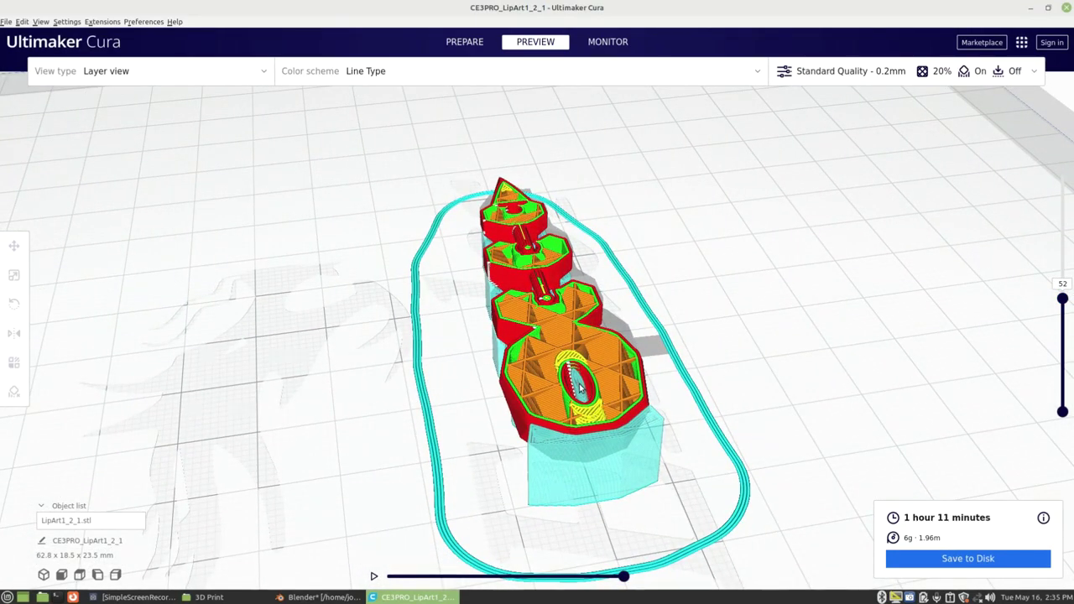
- Raise the layer preview to layer 60 and examine the joint pins, infill and head hole from above and the side
left_click_drag(1063, 299, 1040, 295)
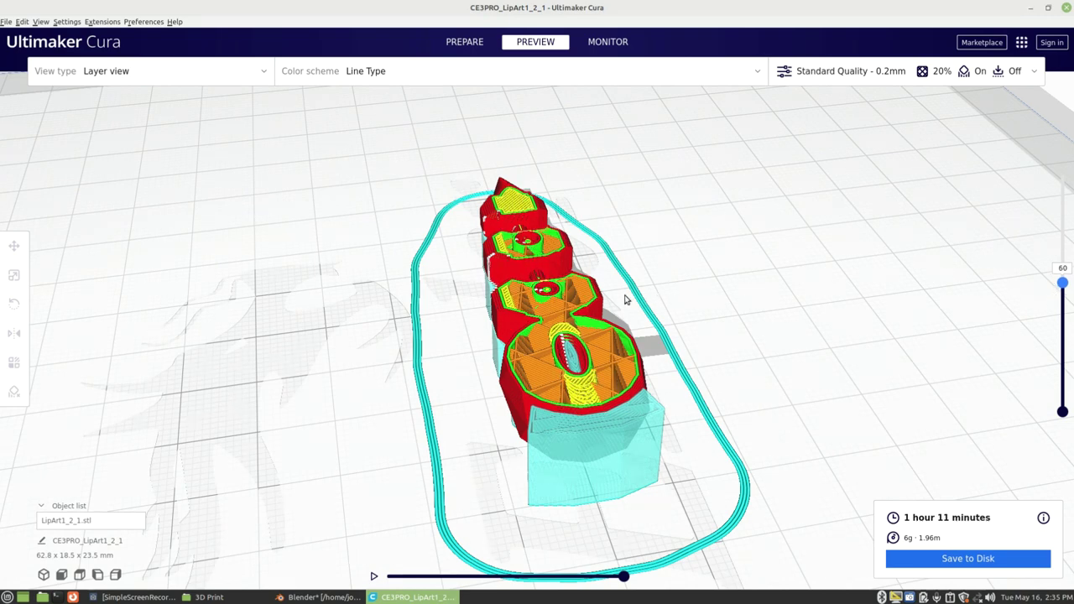
scroll(625, 300, "up", 6)
right_click_drag(622, 350, 558, 346)
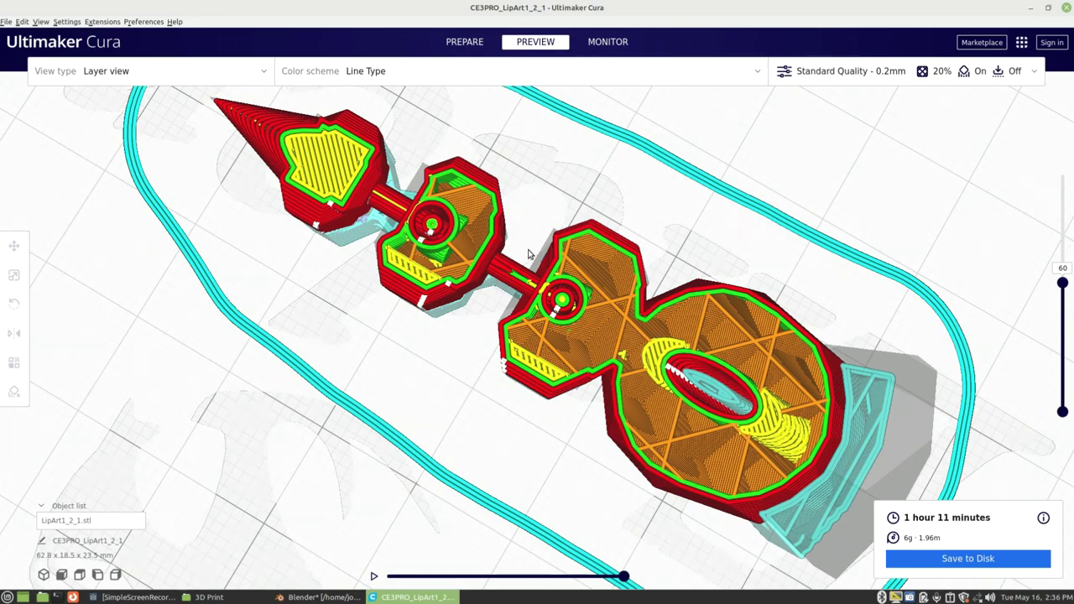
left_click(512, 286)
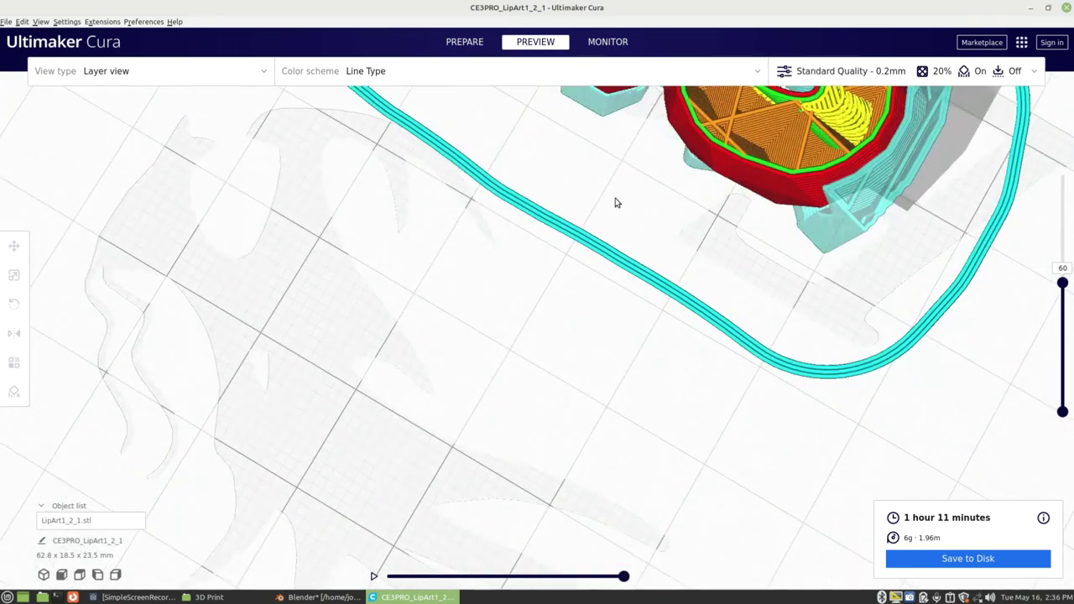
right_click_drag(601, 249, 793, 158)
right_click_drag(727, 239, 566, 287)
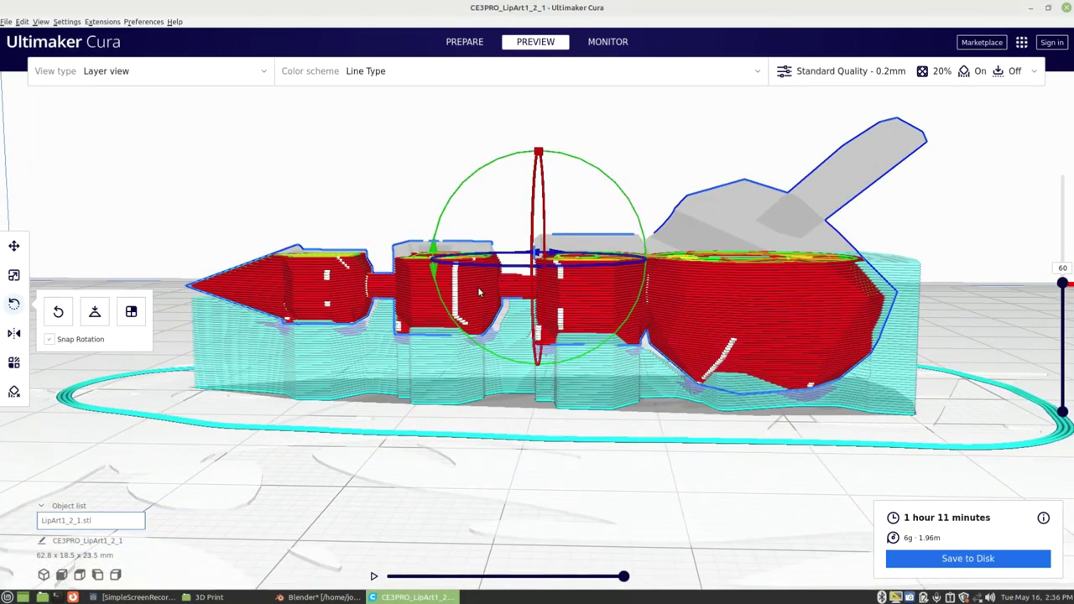
right_click_drag(540, 290, 654, 306)
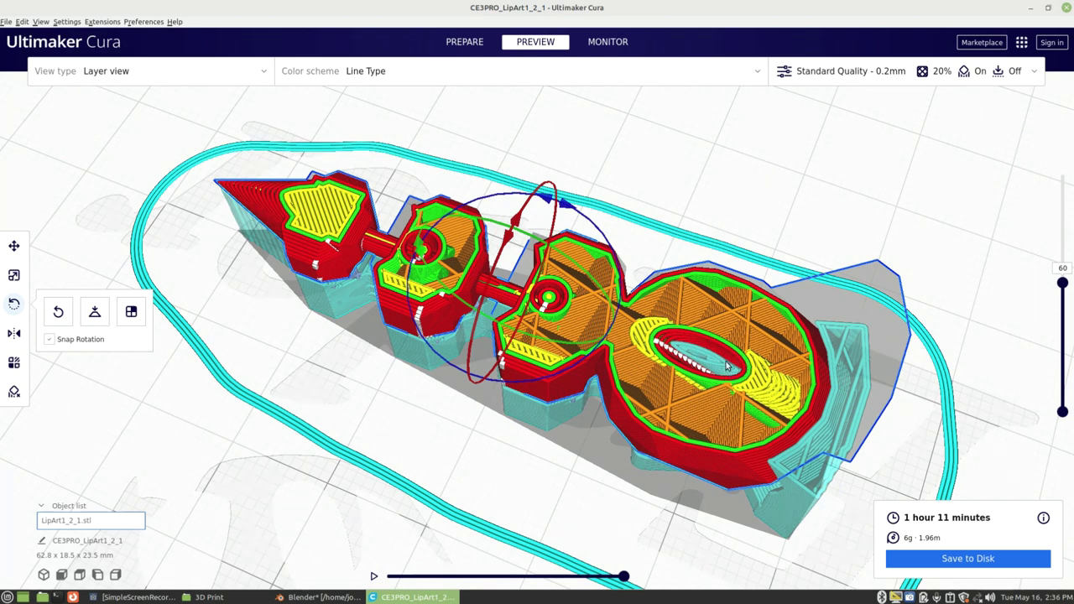
scroll(729, 355, "up", 5)
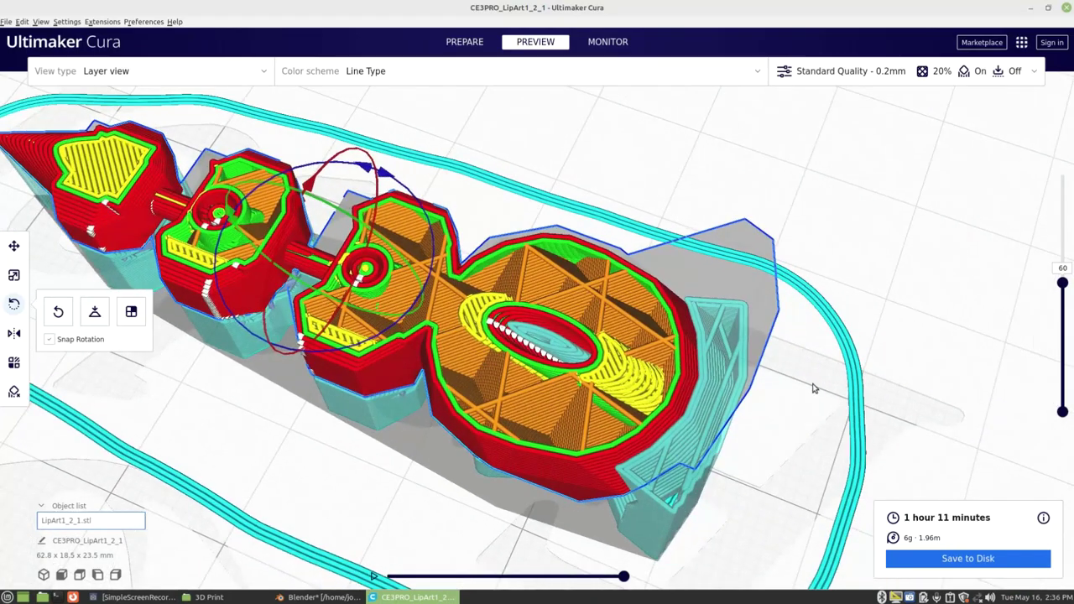
scroll(713, 332, "down", 5)
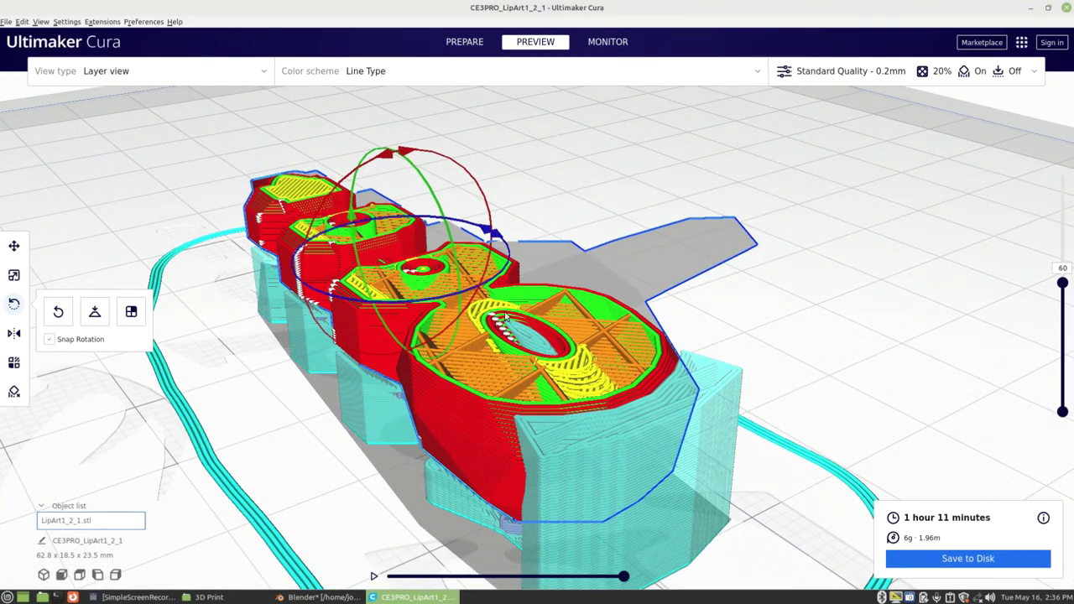
- Restore the preview to layer 117 and inspect the supports inside the head hole and under the lip up close
left_click_drag(1064, 285, 1045, 150)
right_click_drag(524, 250, 684, 282)
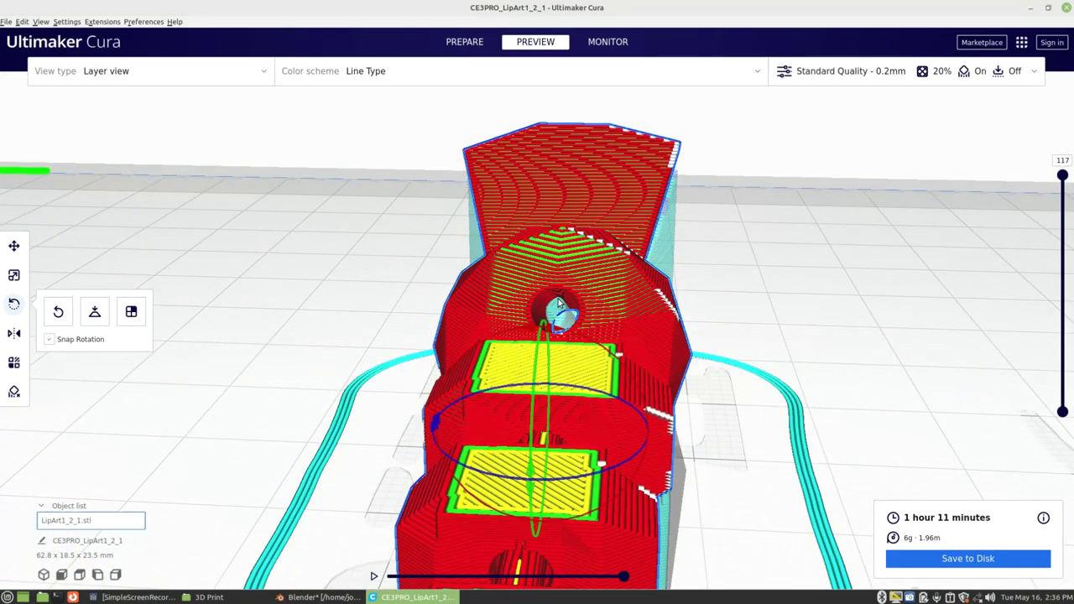
scroll(590, 319, "up", 5)
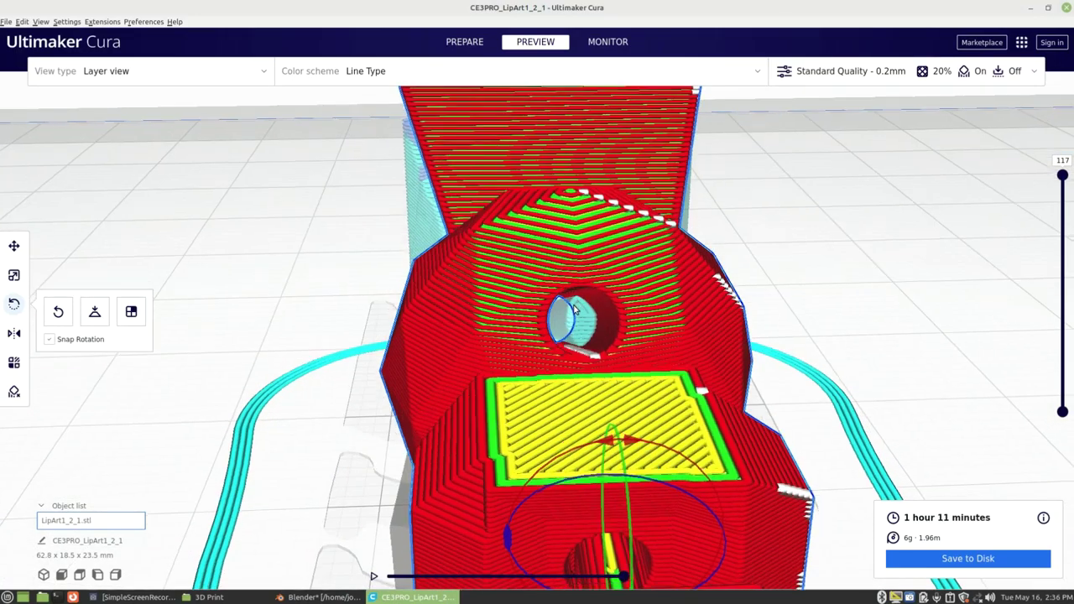
mouse_move(574, 310)
right_mouse_down()
mouse_move(578, 331)
mouse_move(576, 320)
right_mouse_up()
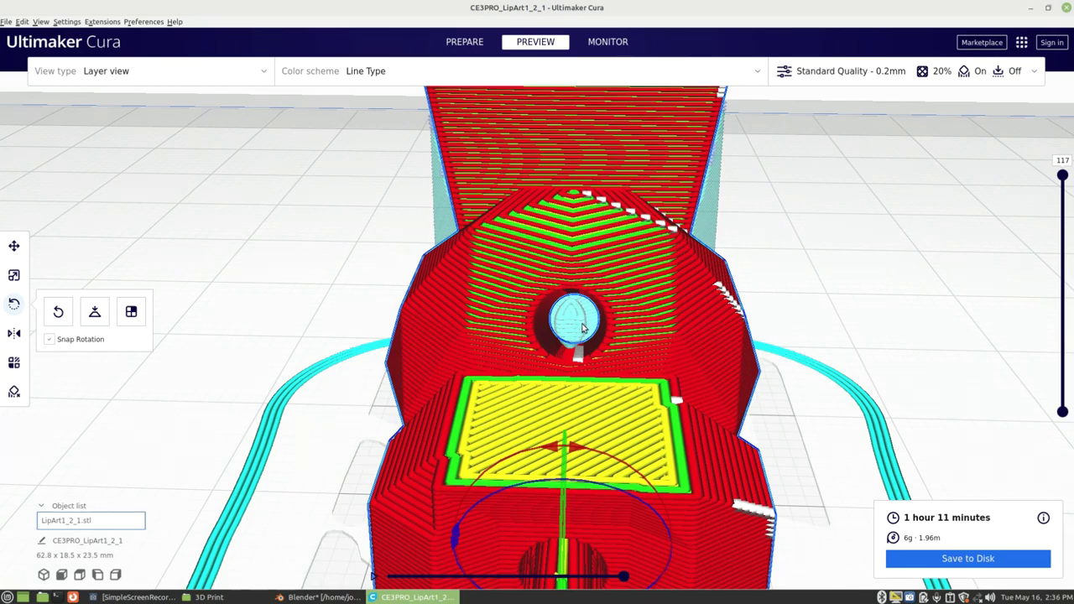
scroll(551, 347, "down", 5)
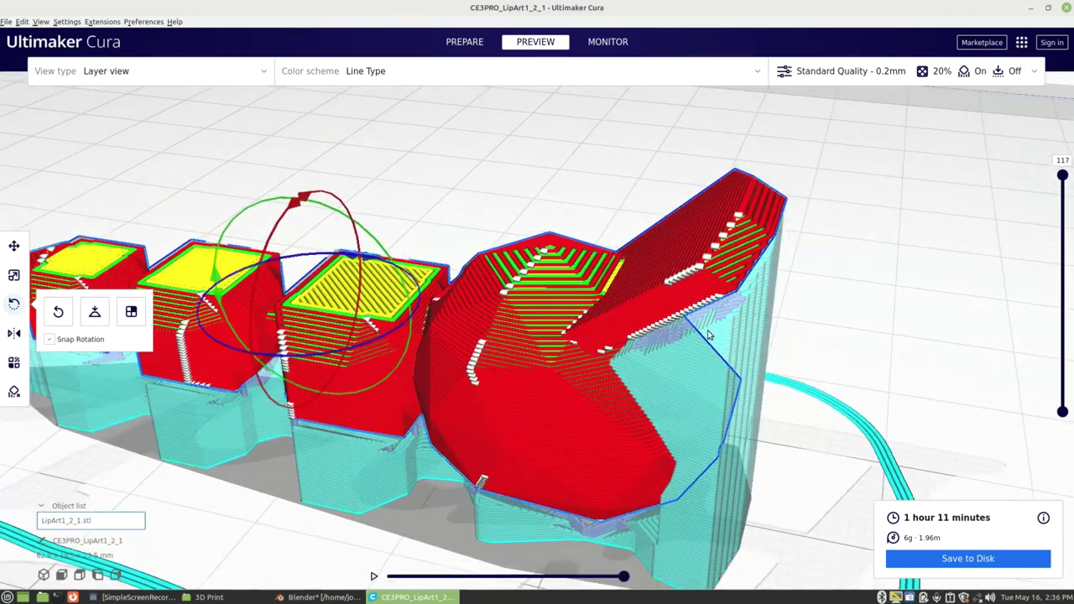
right_click_drag(709, 336, 702, 300)
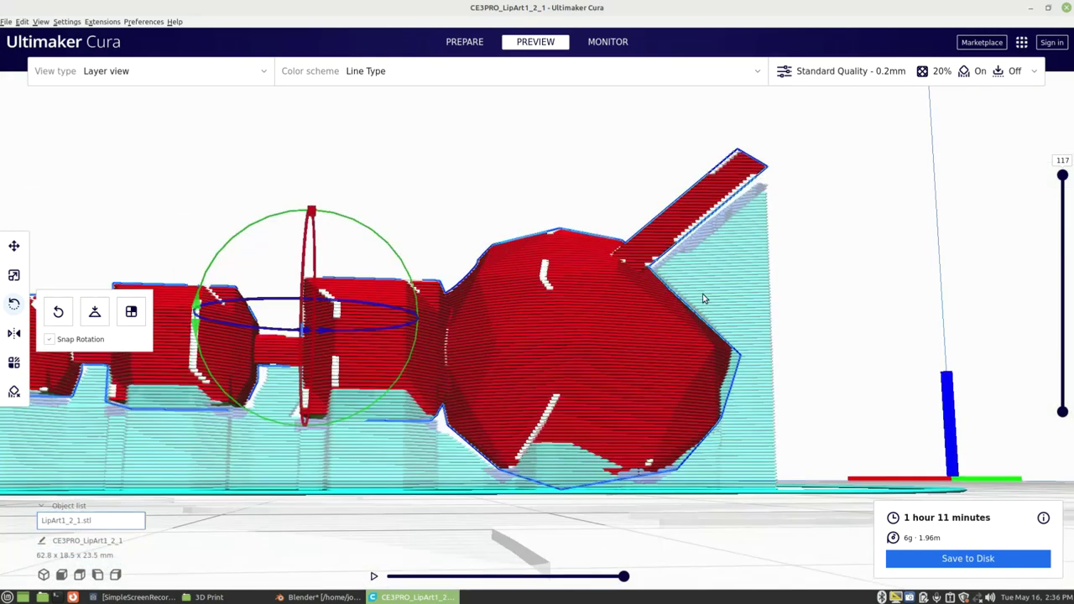
scroll(671, 319, "down", 2)
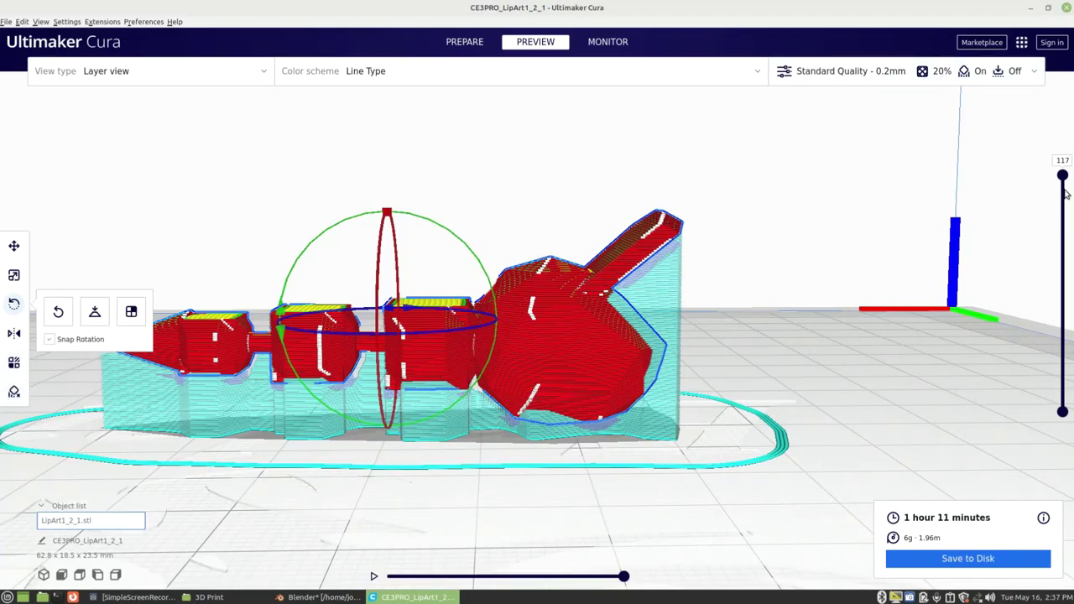
- Step the preview through layers 98, 66, 70 and 83 to inspect the infill and supports in the lip and head
left_click_drag(1062, 176, 1062, 211)
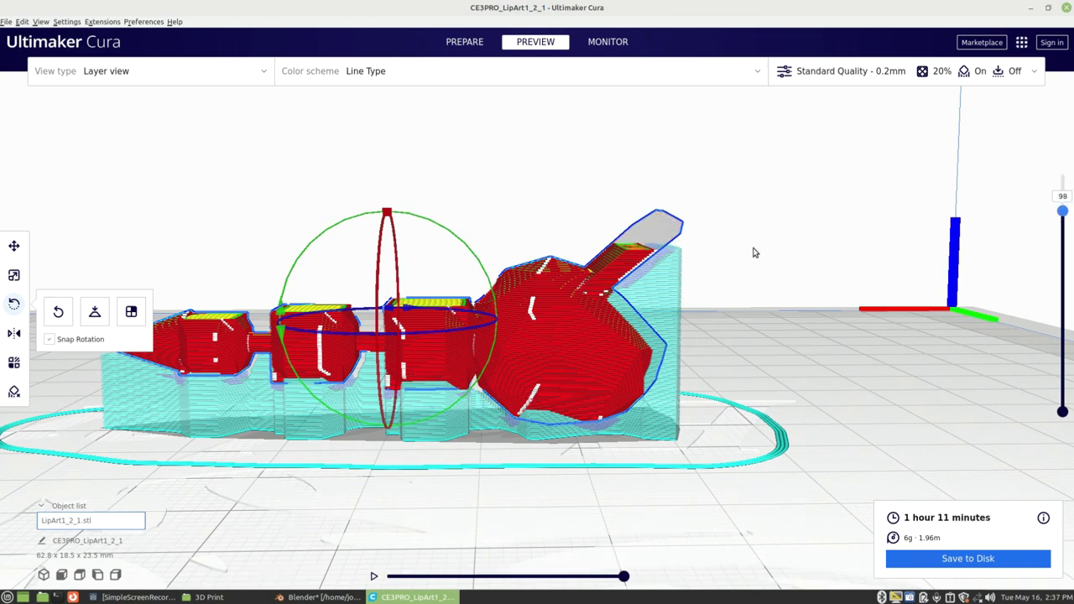
right_click_drag(873, 277, 738, 344)
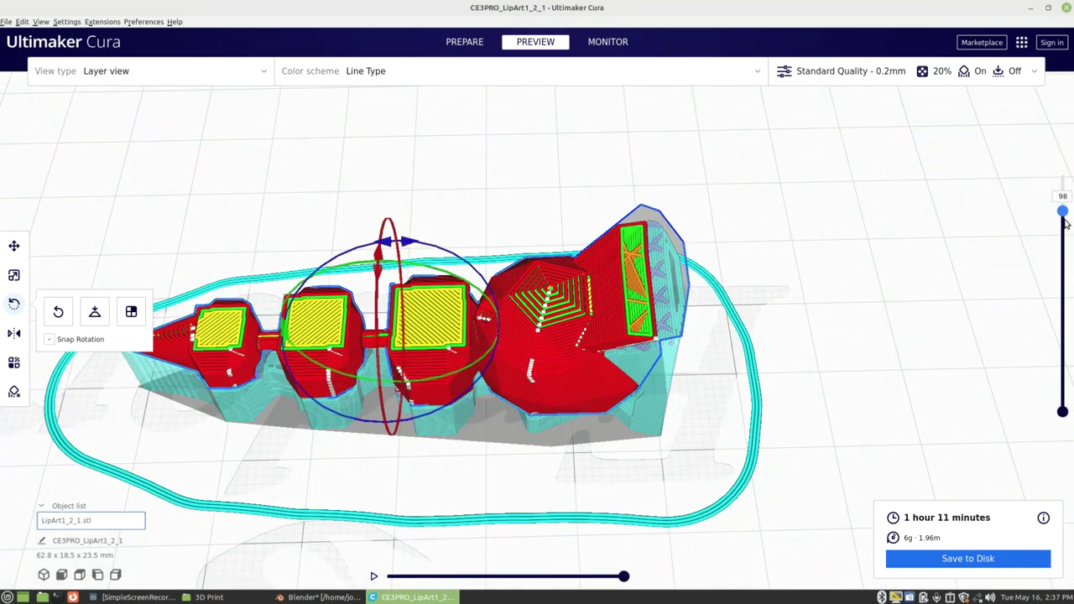
left_click_drag(1062, 211, 1061, 272)
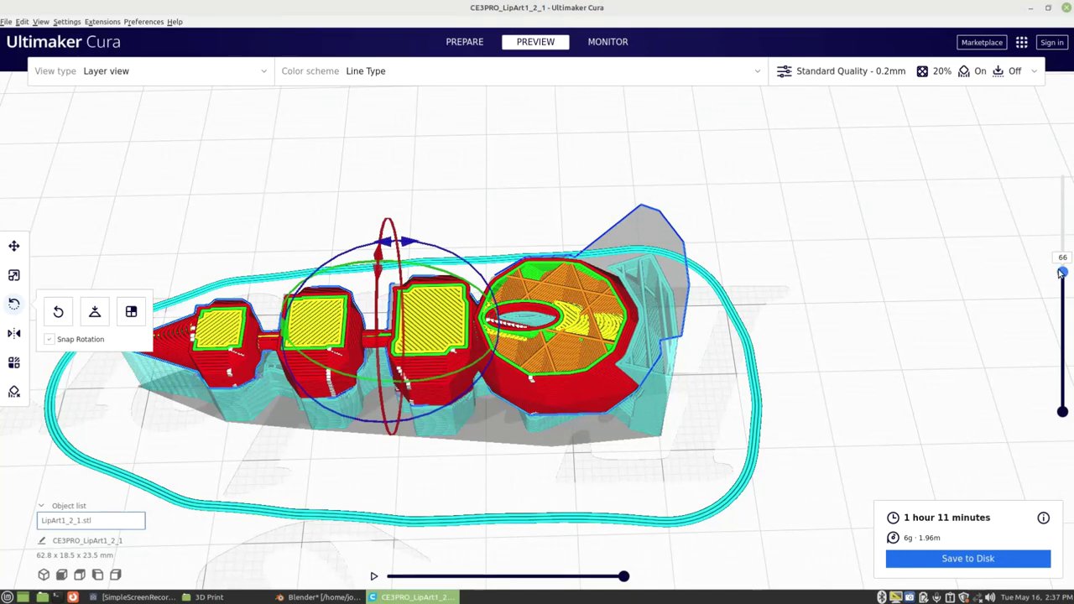
left_click_drag(1062, 272, 1064, 262)
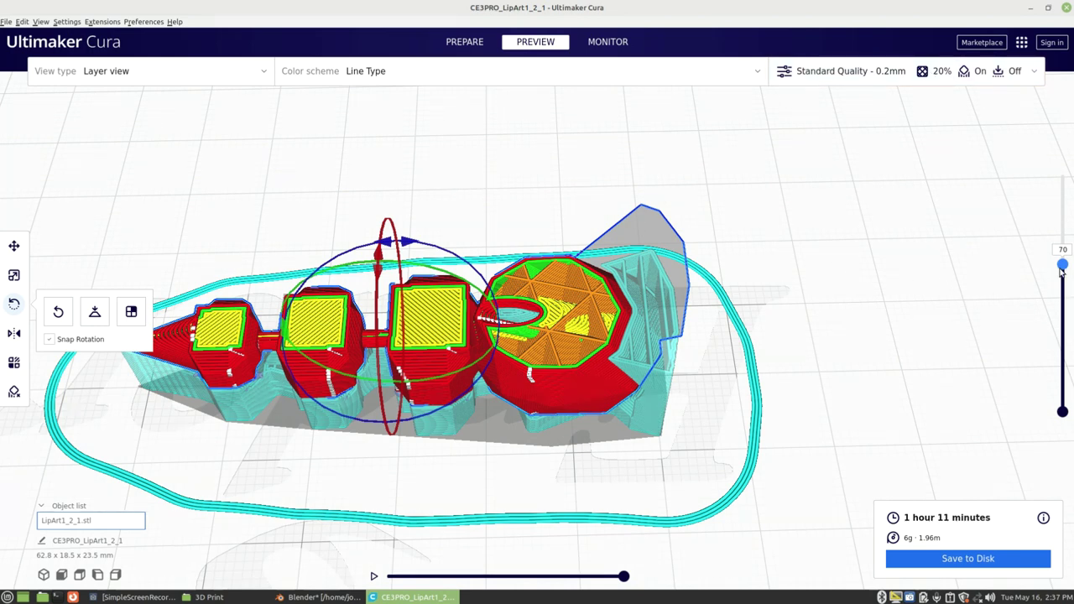
left_click_drag(1064, 262, 1063, 239)
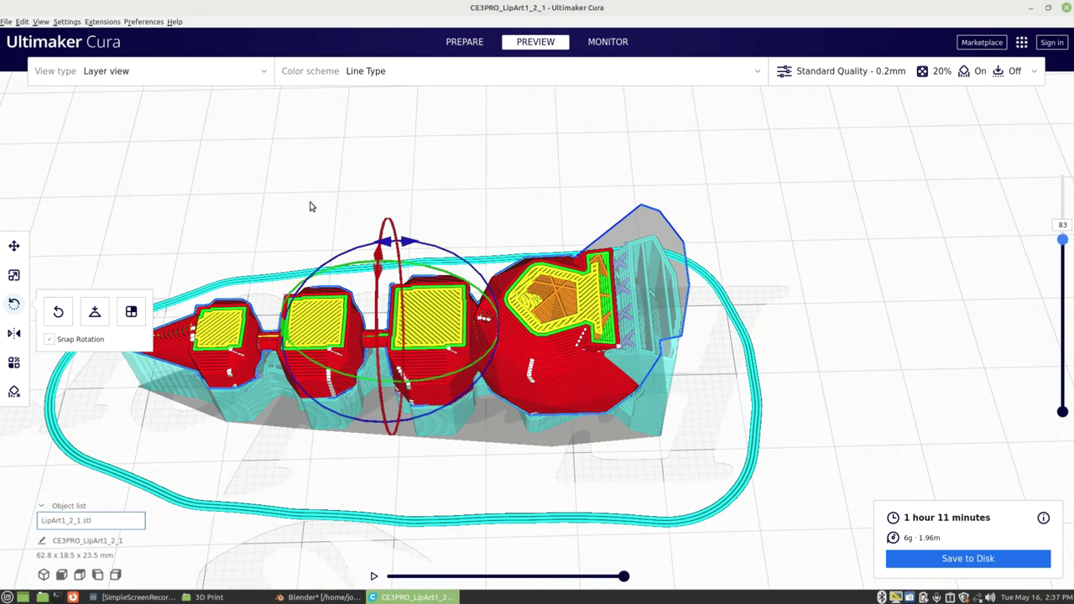
middle_click_drag(292, 197, 311, 182)
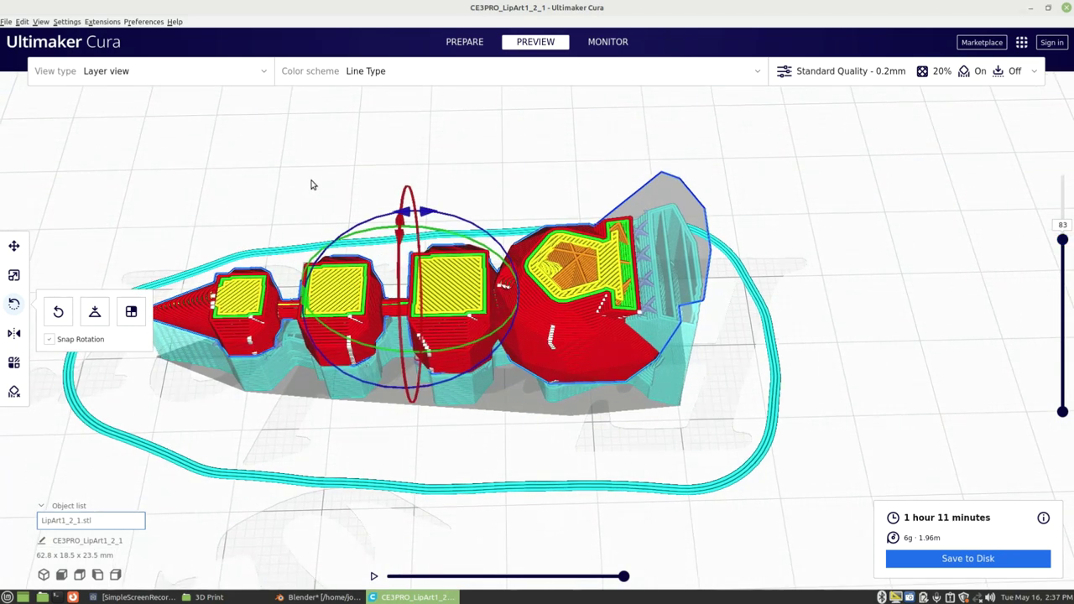
- Return the preview to layer 117 and review the complete lure and its supports from several side angles
left_click_drag(1062, 239, 1062, 174)
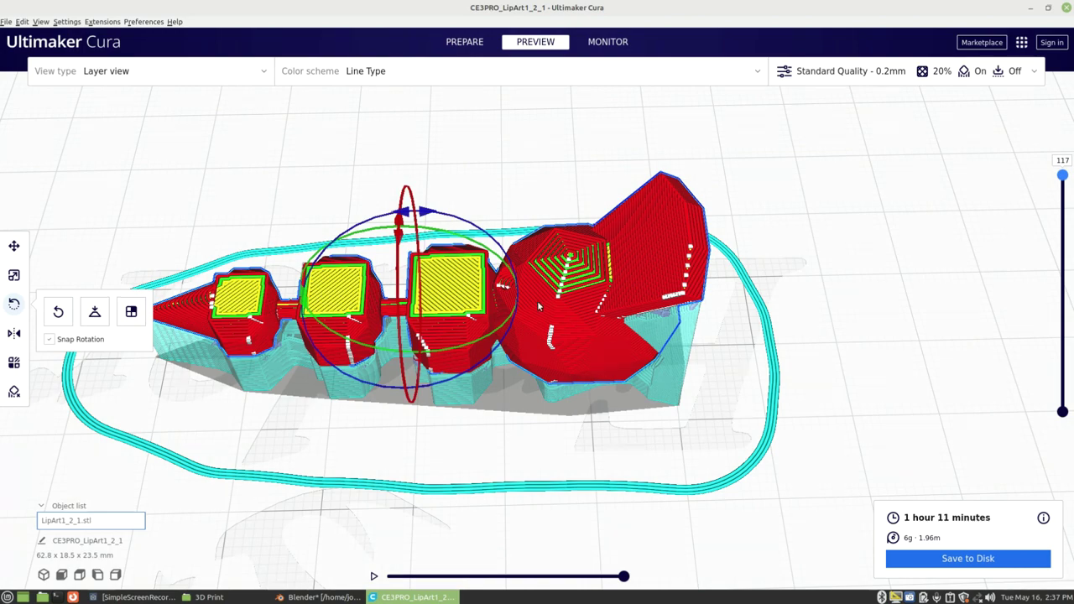
right_click_drag(806, 220, 834, 162)
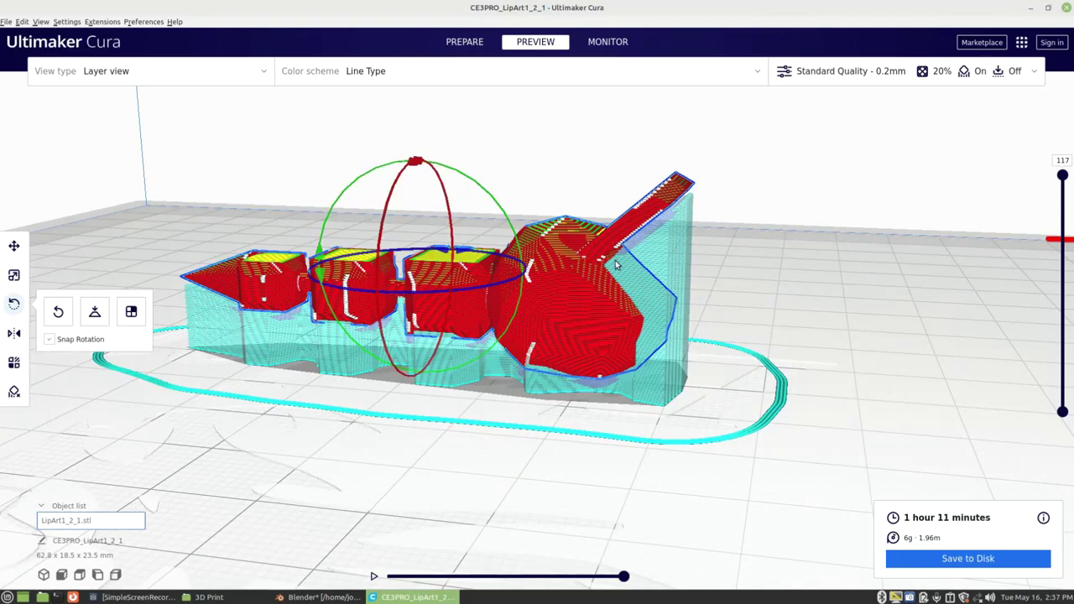
scroll(887, 321, "up", 3)
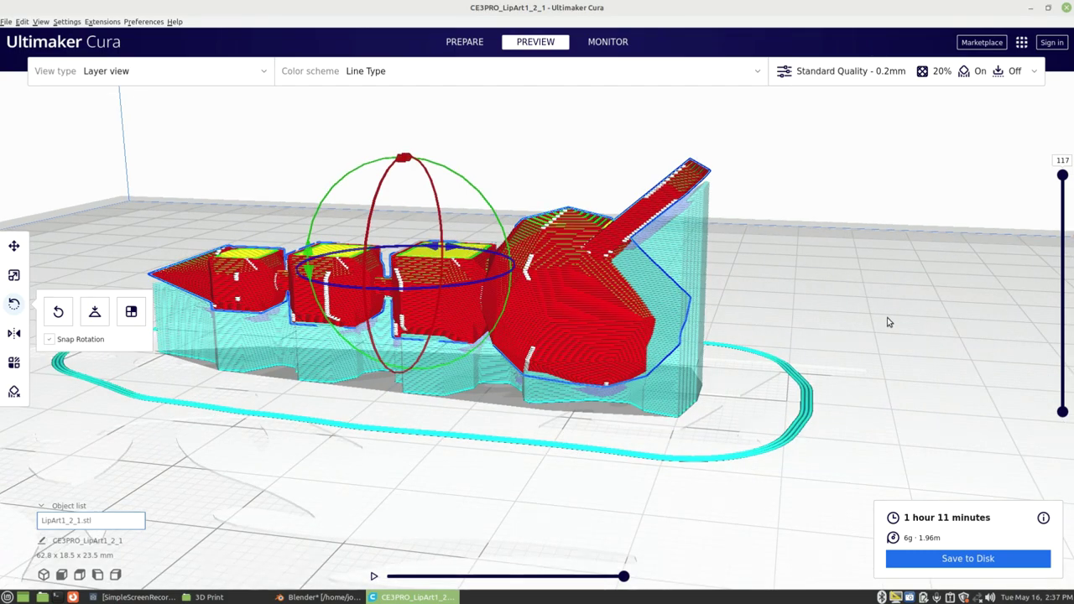
right_click_drag(796, 318, 830, 269)
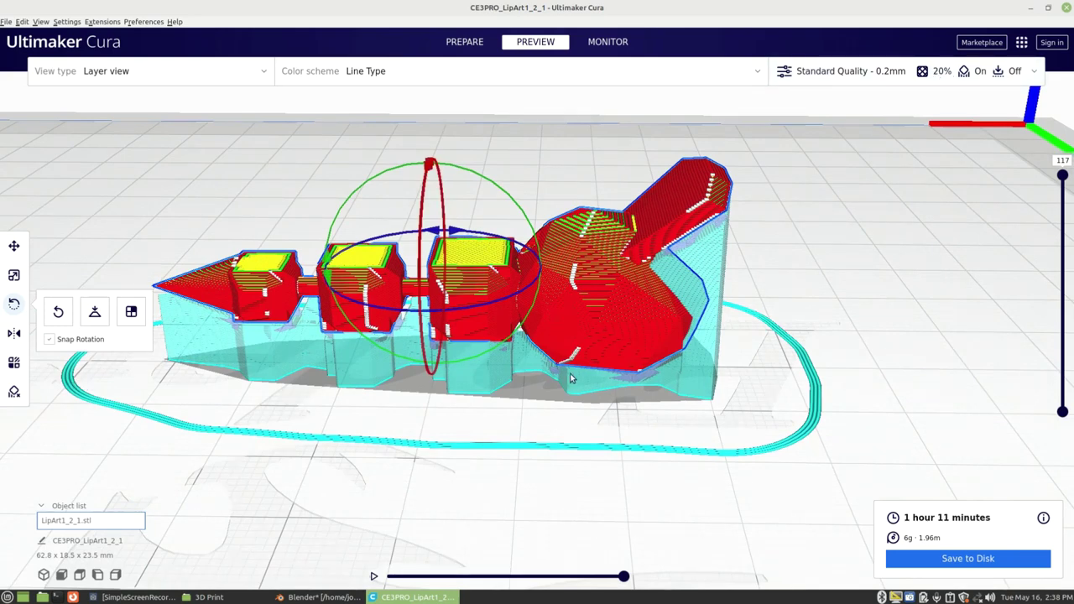
right_click_drag(835, 322, 783, 281)
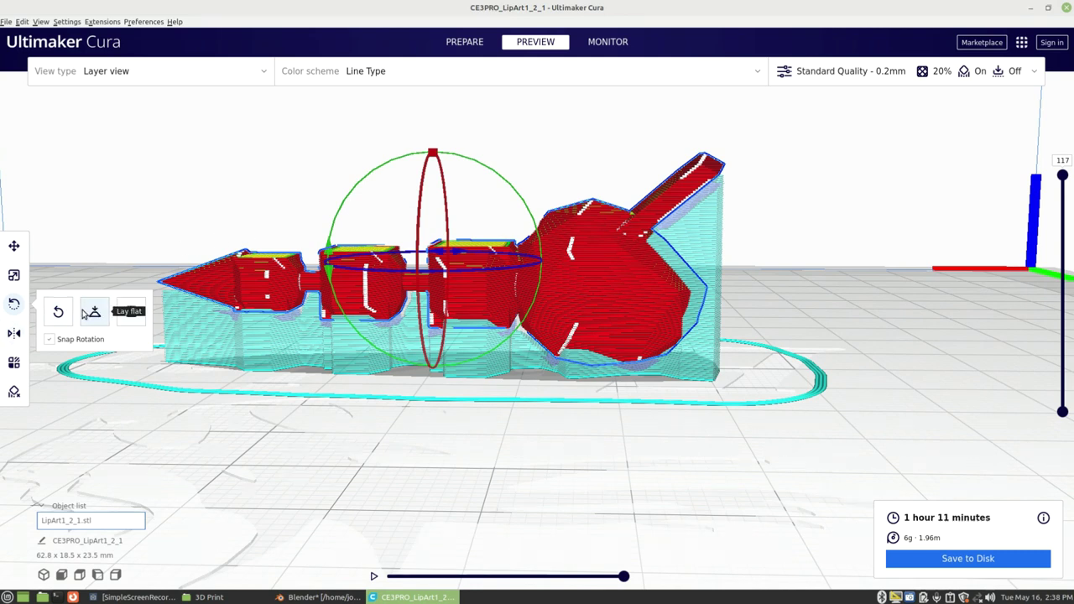
- Add a support blocker cube on the side of the lure's head and select it
left_click(14, 391)
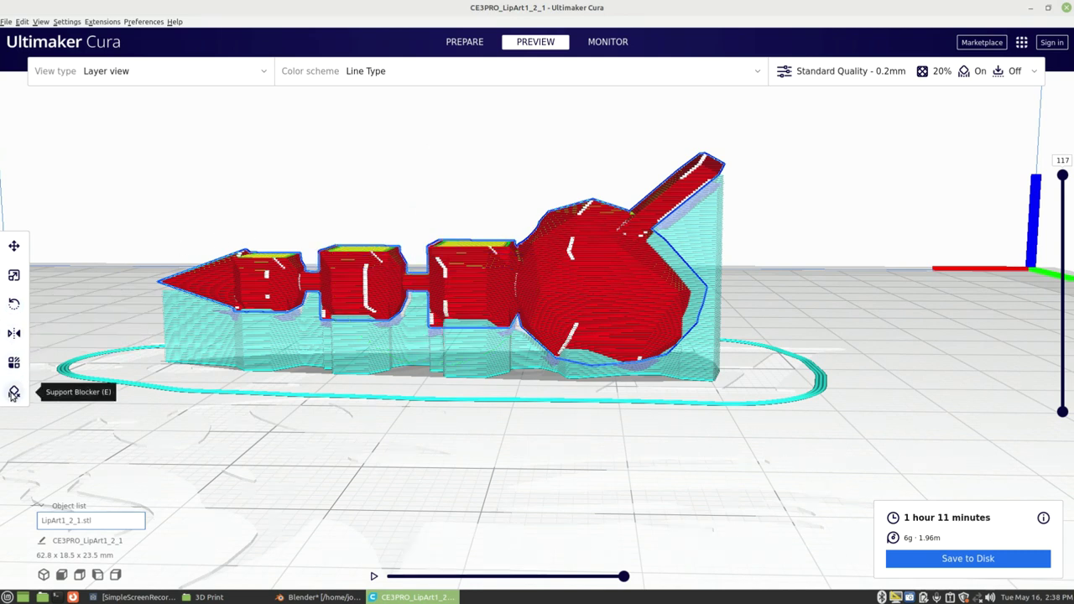
left_click(15, 392)
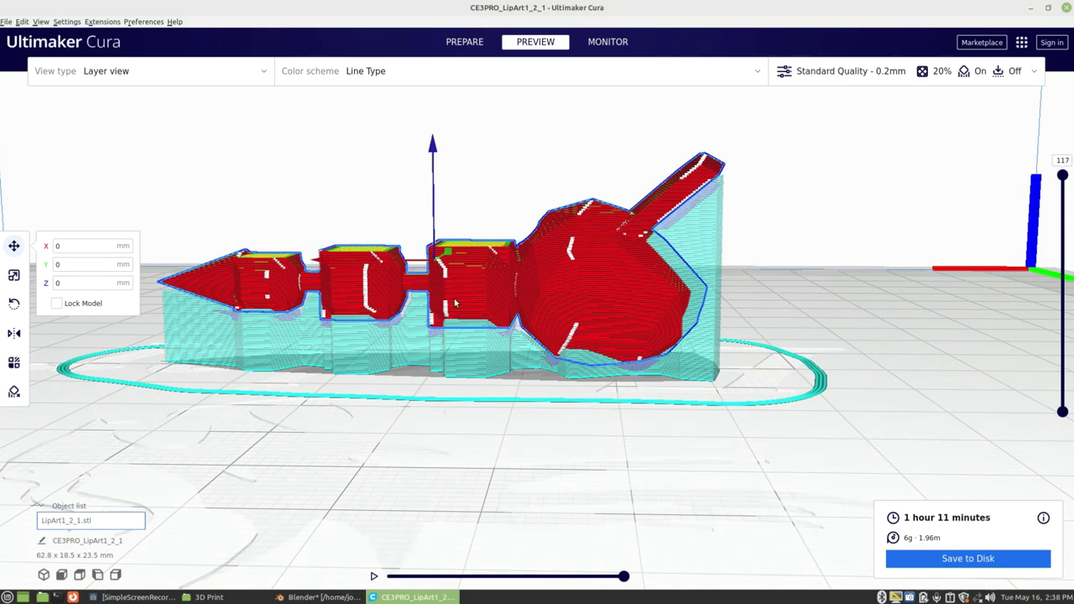
left_click(14, 391)
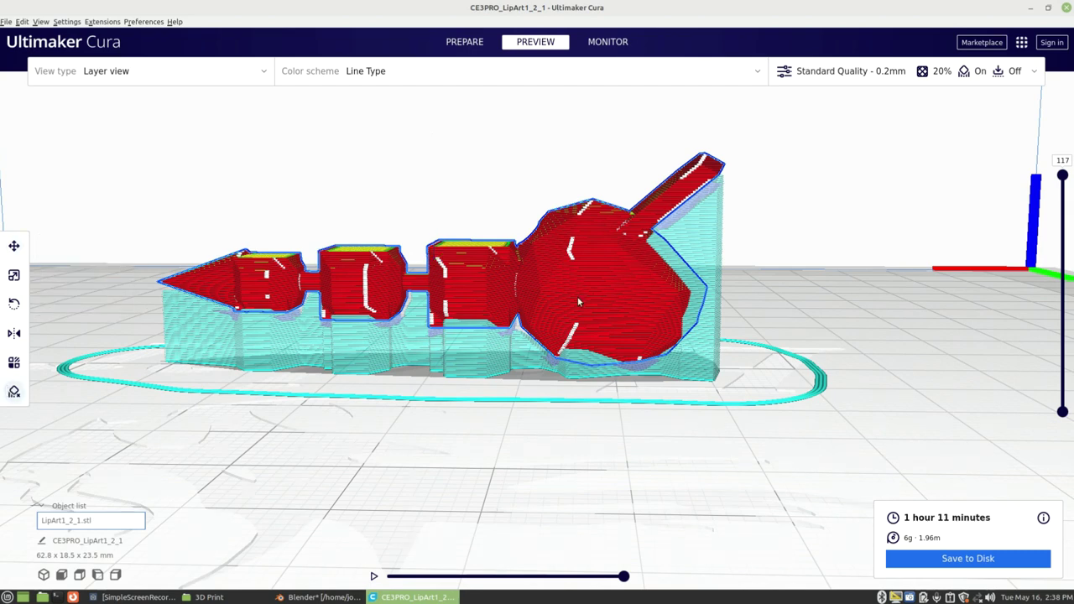
left_click(615, 285)
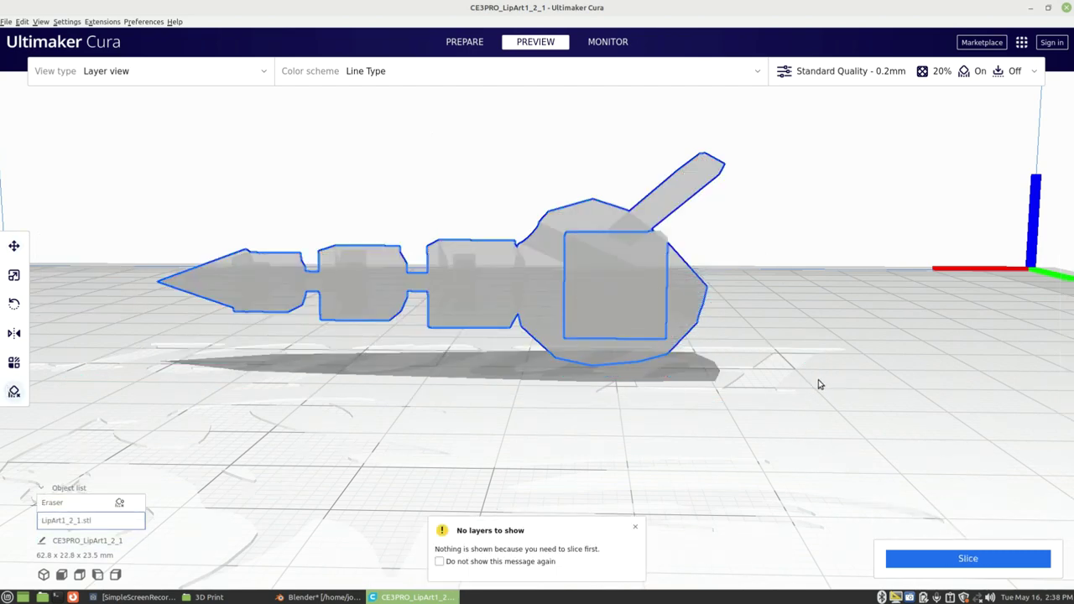
mouse_move(820, 384)
right_mouse_down()
mouse_move(895, 395)
mouse_move(652, 412)
mouse_move(670, 434)
mouse_move(427, 271)
right_mouse_up()
left_click(415, 274)
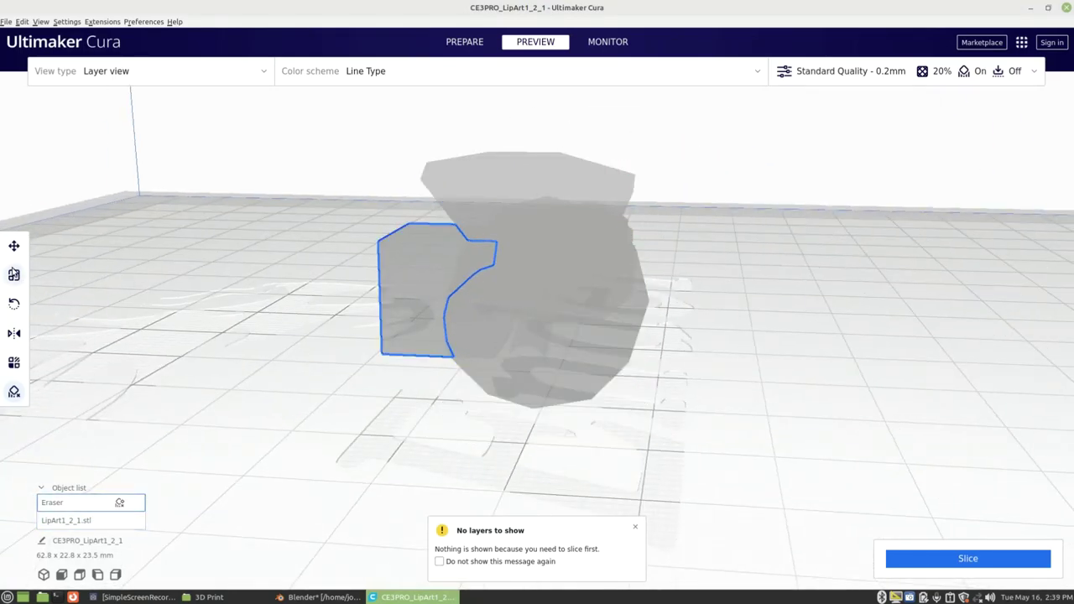
- Scale the blocker cube non-uniformly to about 18.5 mm in X, 21.7 mm in Y and 14.3 mm in Z
left_click(13, 274)
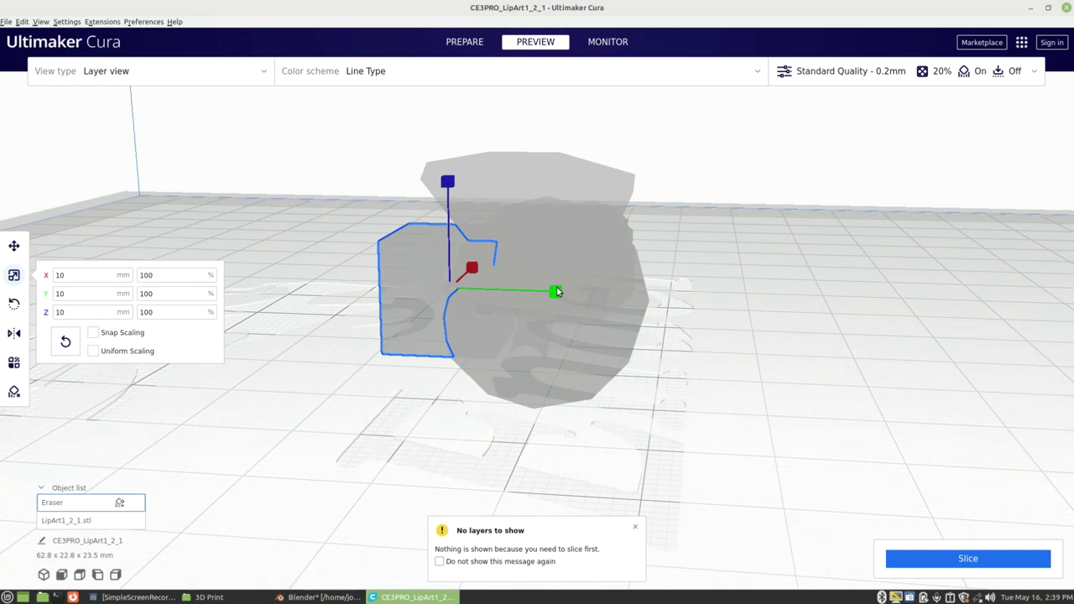
left_click_drag(556, 291, 660, 320)
left_click_drag(561, 295, 790, 326)
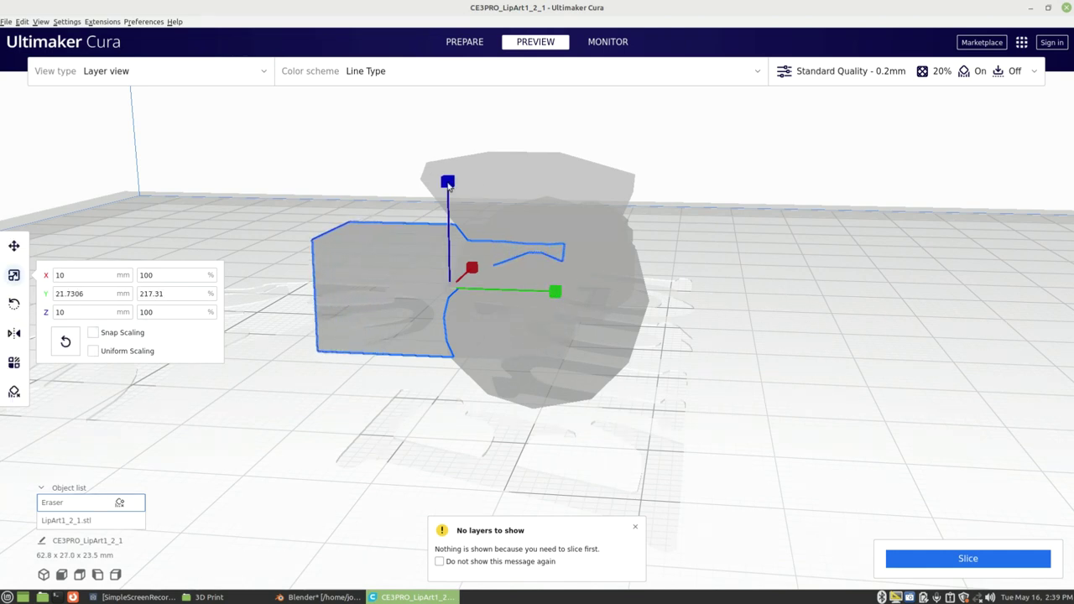
mouse_move(447, 181)
left_mouse_down()
mouse_move(444, 103)
mouse_move(447, 179)
left_mouse_up()
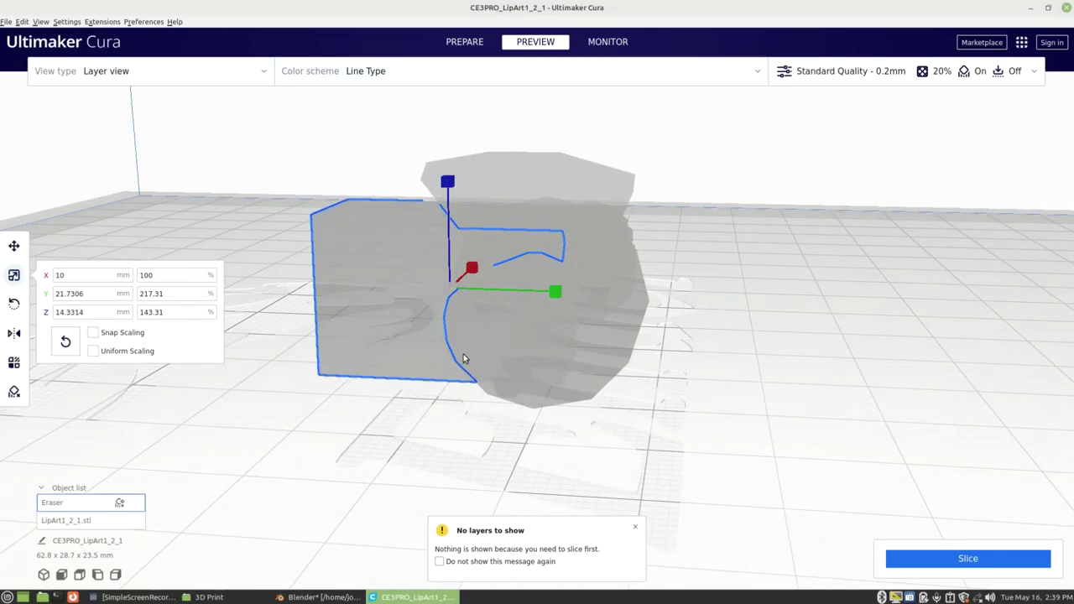
right_click_drag(463, 354, 526, 297)
mouse_move(514, 283)
left_mouse_down()
mouse_move(490, 283)
mouse_move(526, 270)
mouse_move(478, 285)
mouse_move(527, 298)
left_mouse_up()
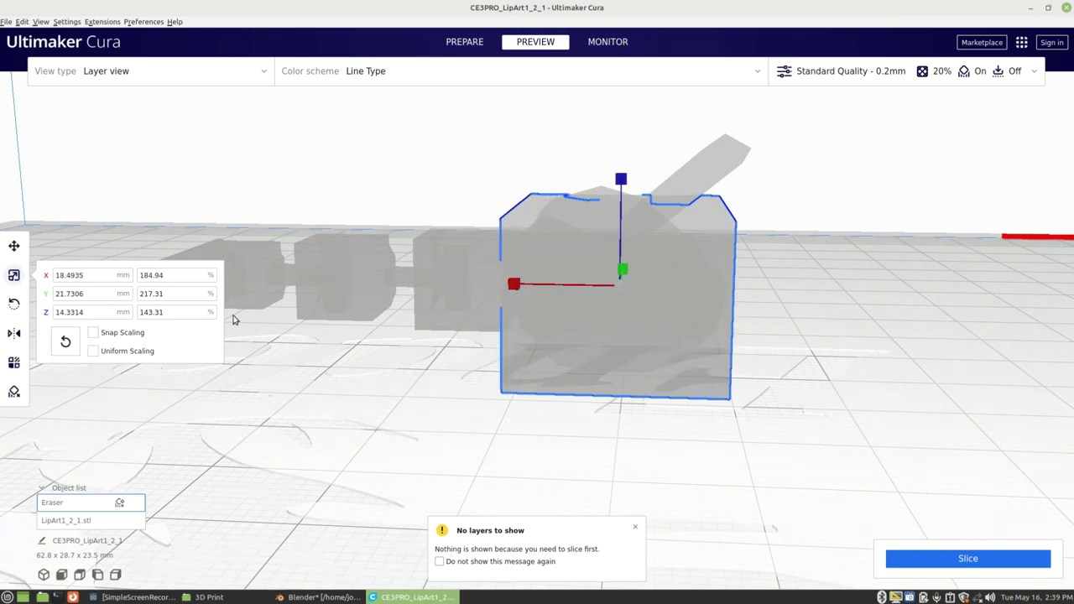
- Move the blocker over the upper head and lip, to about X -22.3, Y -0.5 and Z 10 mm
key("t")
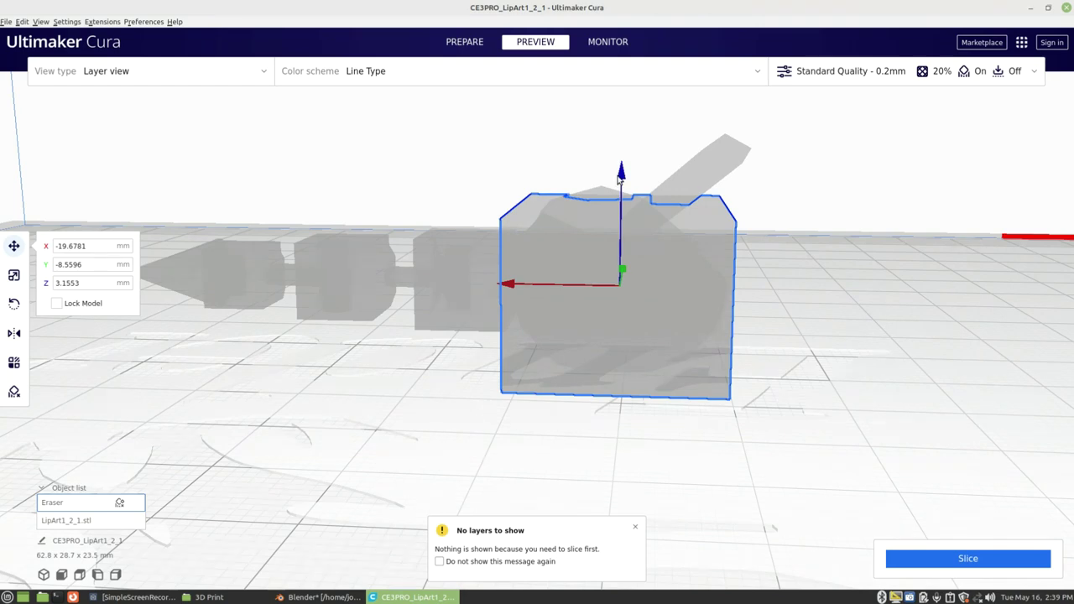
left_click_drag(623, 180, 635, 107)
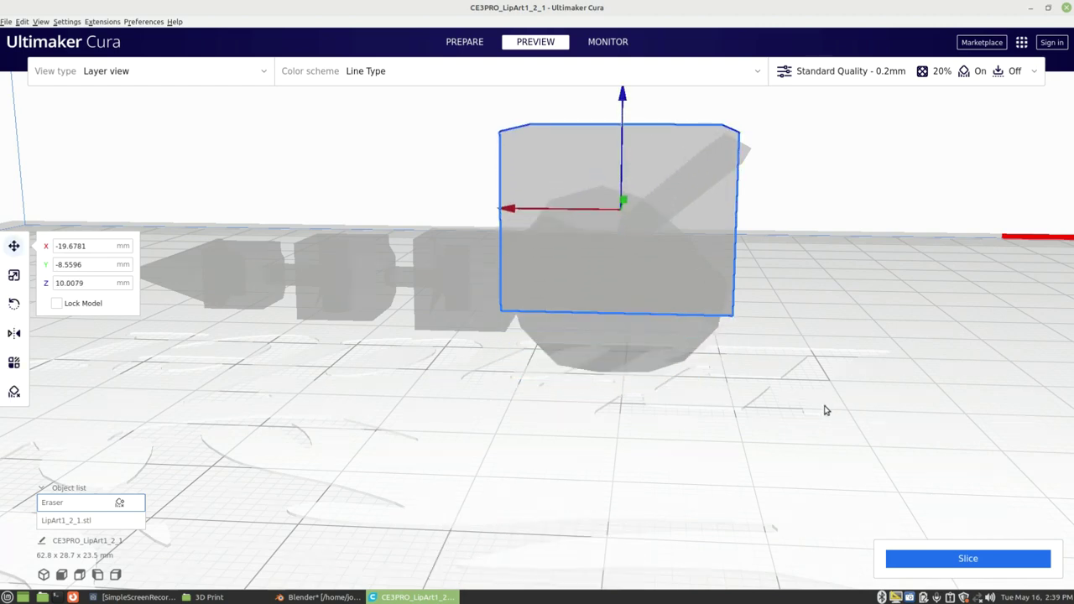
right_click_drag(825, 409, 561, 215)
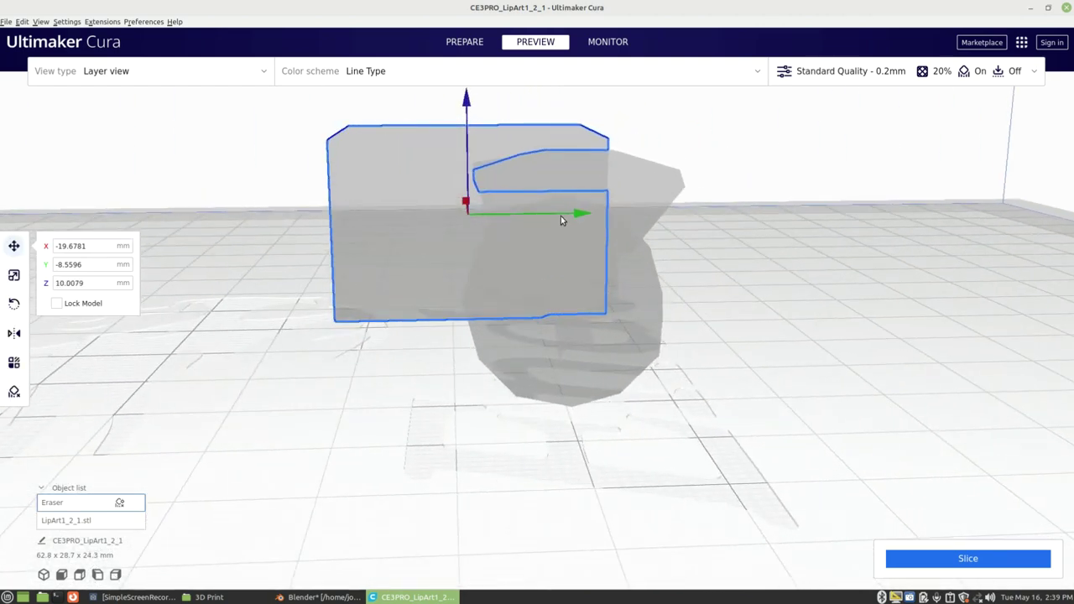
left_click_drag(582, 216, 657, 226)
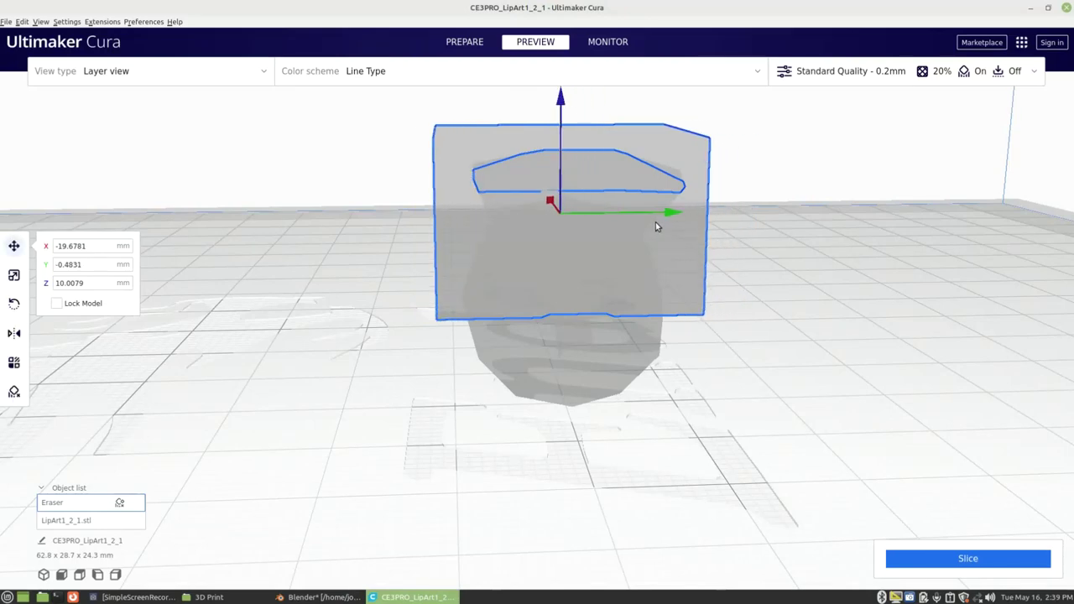
right_click_drag(586, 325, 791, 378)
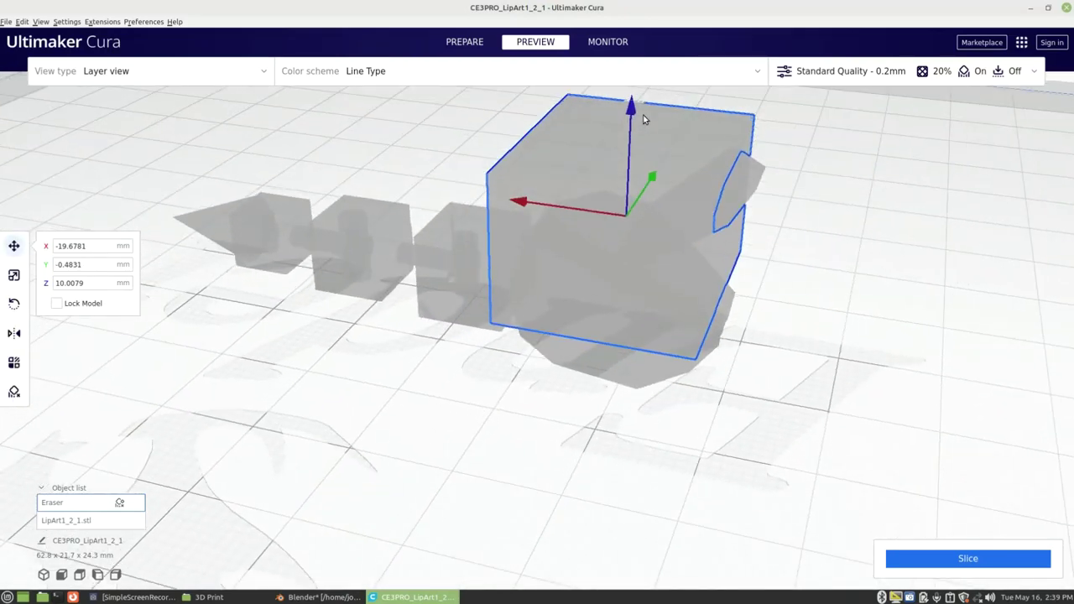
left_click_drag(519, 208, 547, 208)
right_click_drag(721, 323, 625, 217)
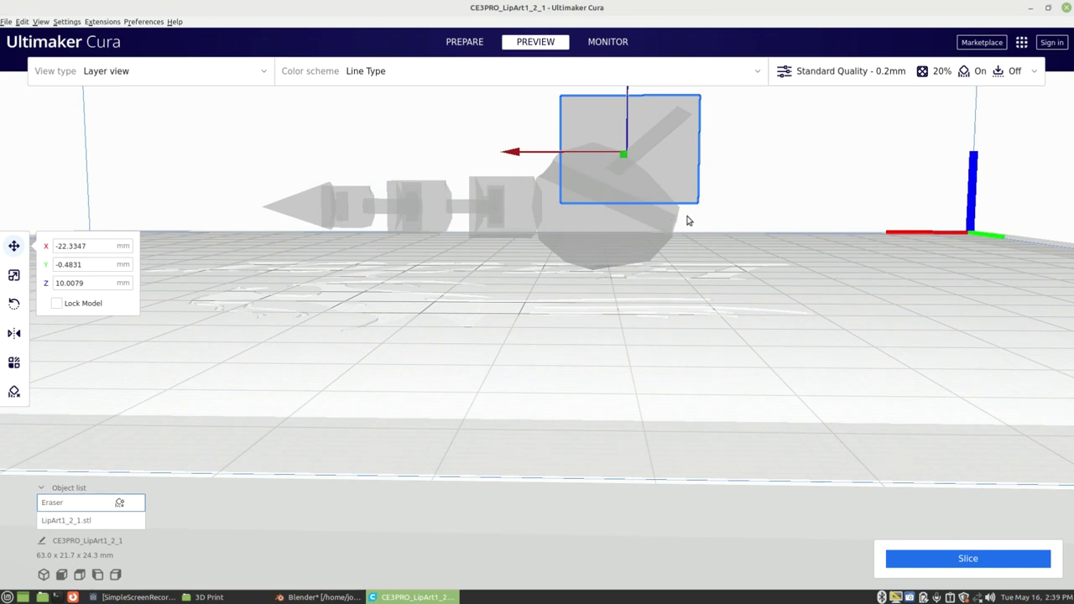
- Stretch the block to about 25.1 mm in X and shift it to about X -19.3 mm, enclosing the lip
left_click_drag(516, 154, 328, 151)
left_click(18, 275)
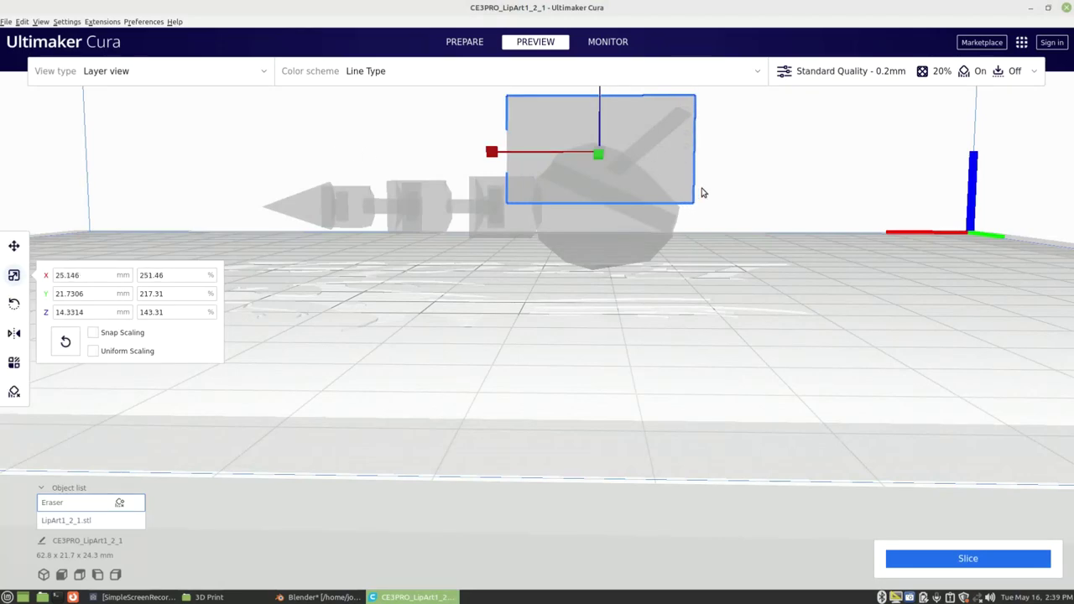
right_click_drag(641, 231, 669, 244)
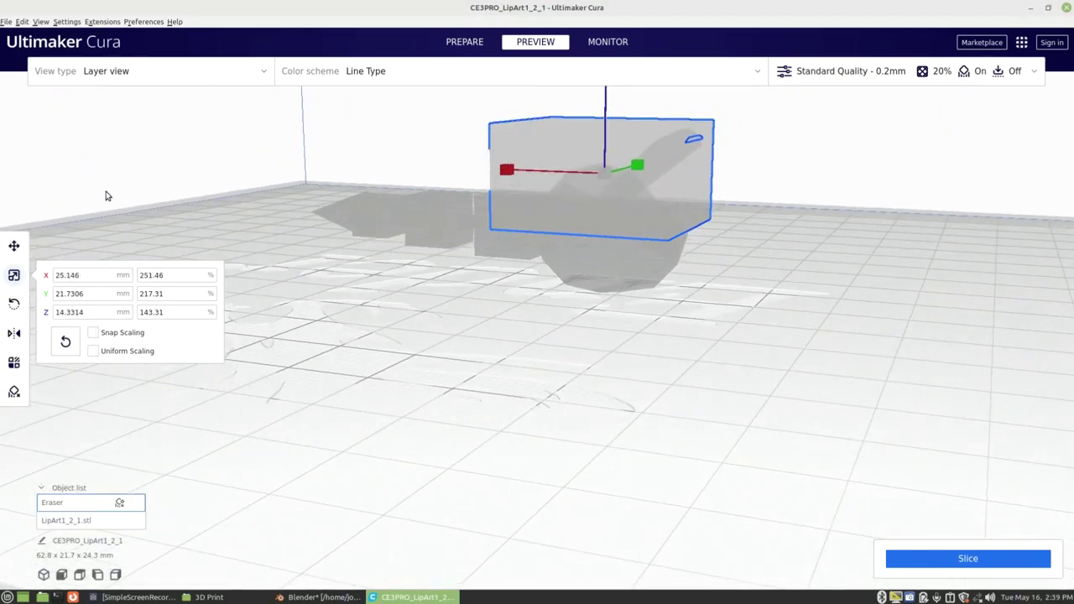
left_click(15, 245)
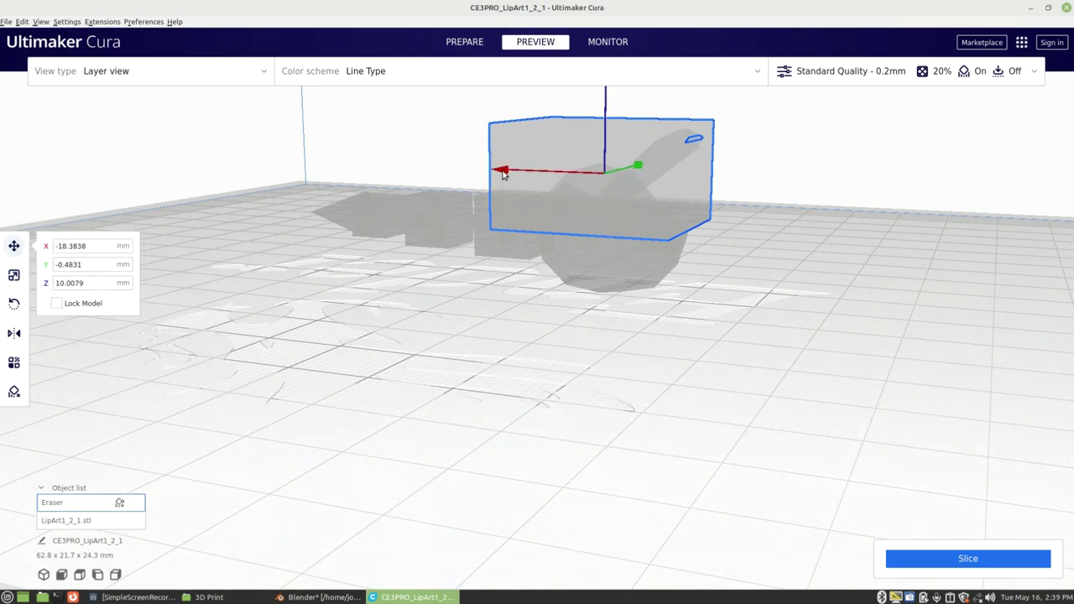
left_click_drag(502, 173, 508, 173)
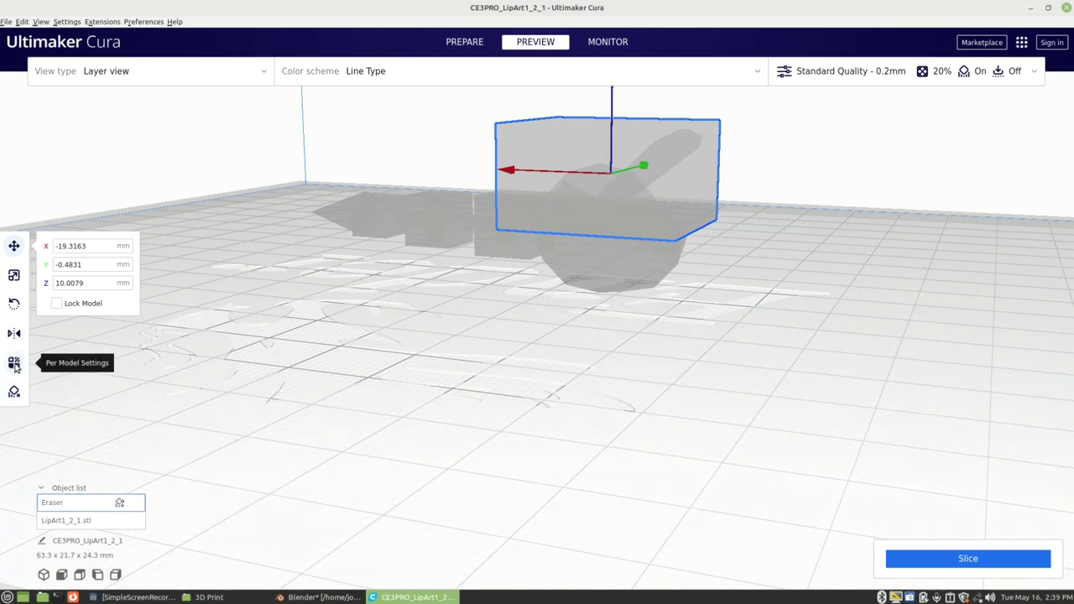
- Make the block modify settings for overlaps as an infill mesh only, and add Infill Density at 100%
left_click(14, 363)
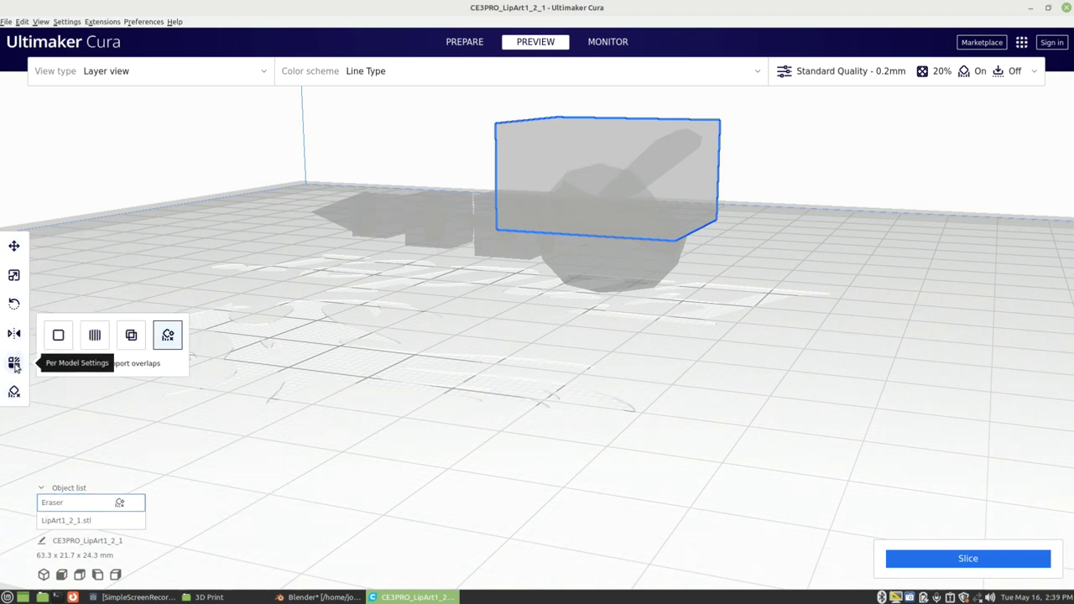
left_click(131, 335)
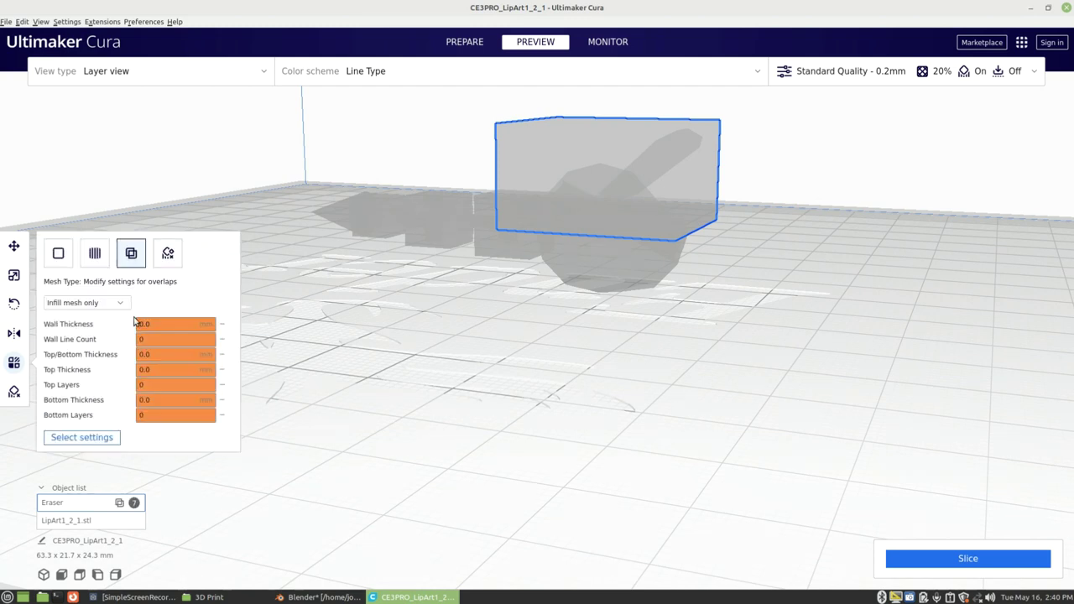
left_click(84, 438)
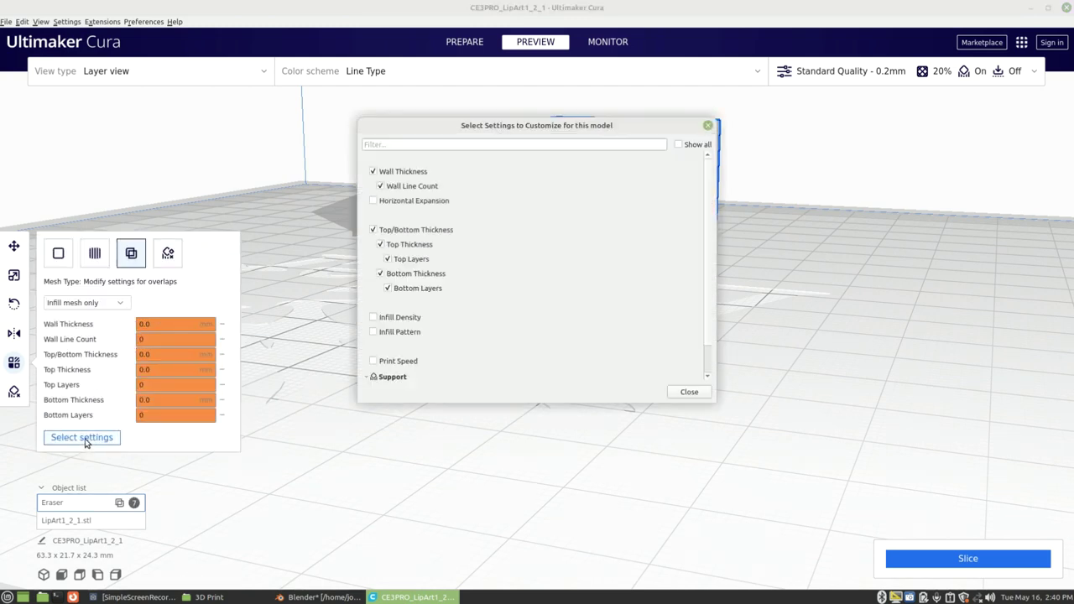
left_click(373, 317)
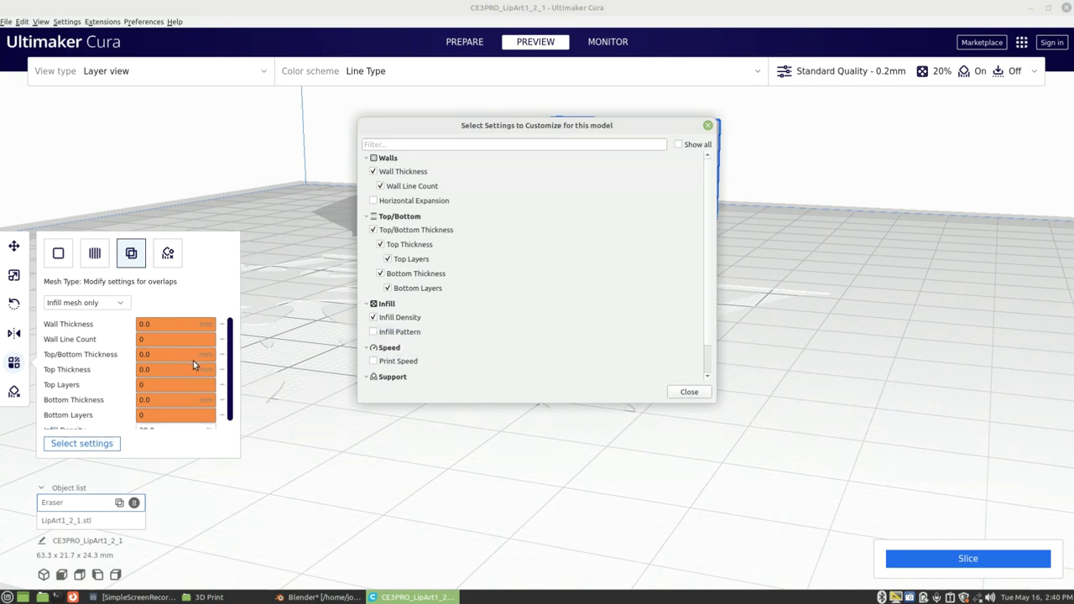
left_click(689, 393)
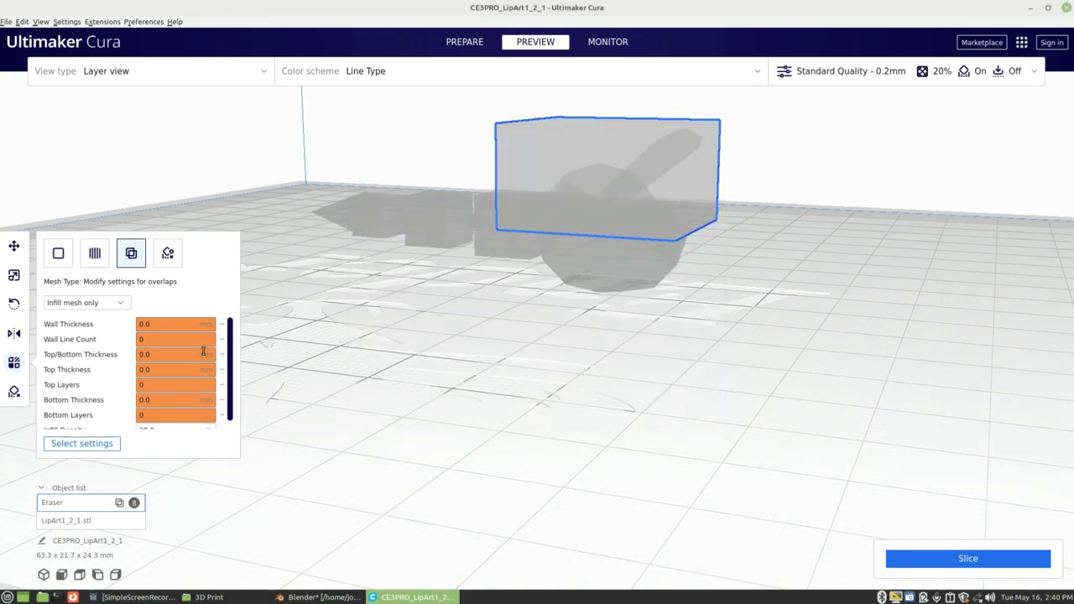
scroll(155, 361, "down", 1)
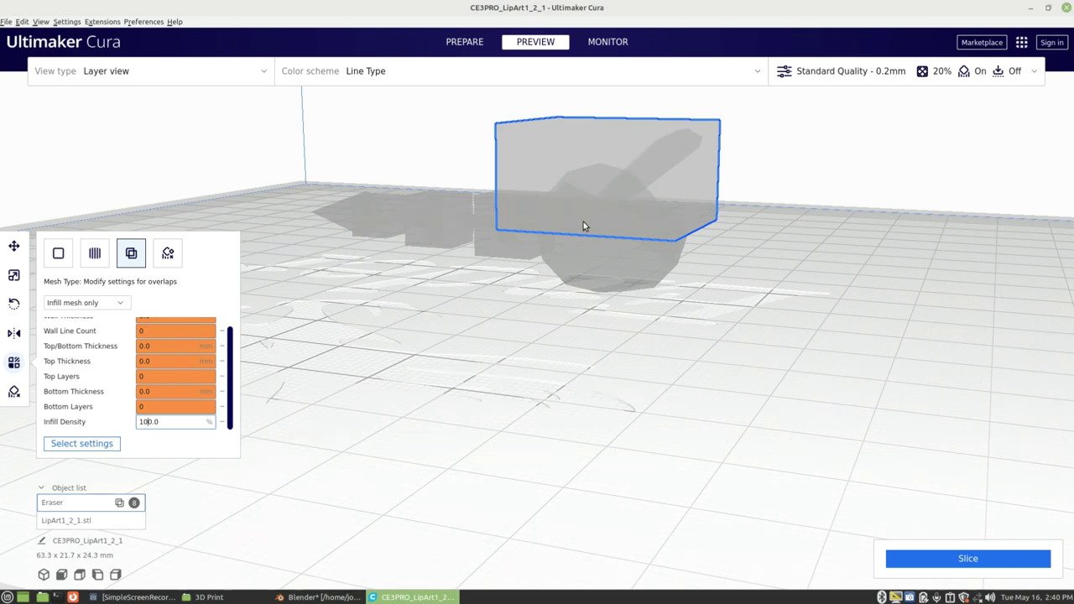
- Check the block's coverage of the head and lip from several angles and slice the lure again
right_click_drag(527, 385, 546, 279)
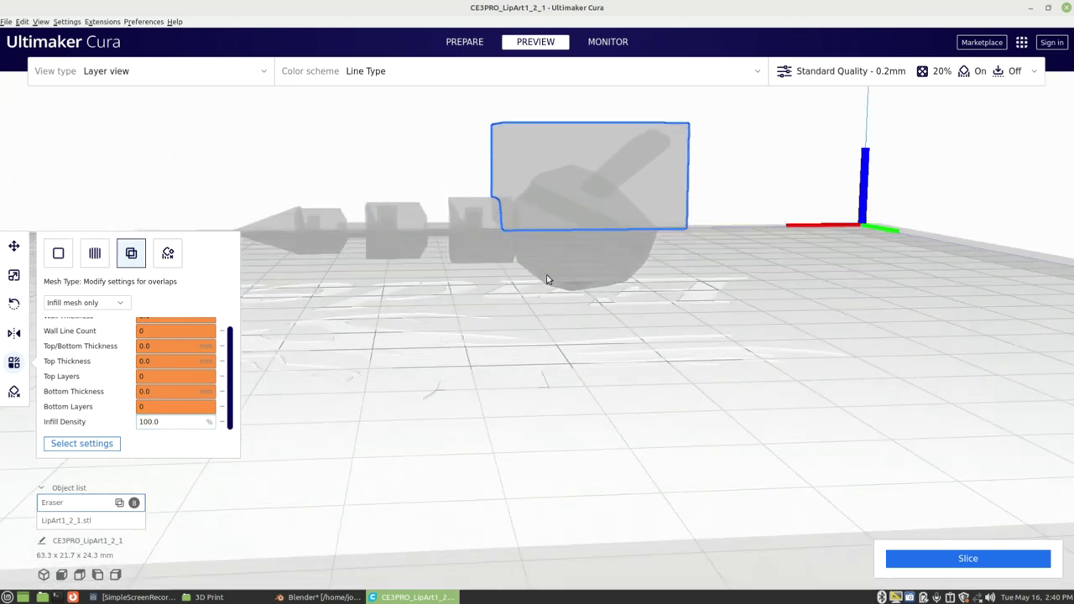
right_click_drag(505, 221, 527, 326)
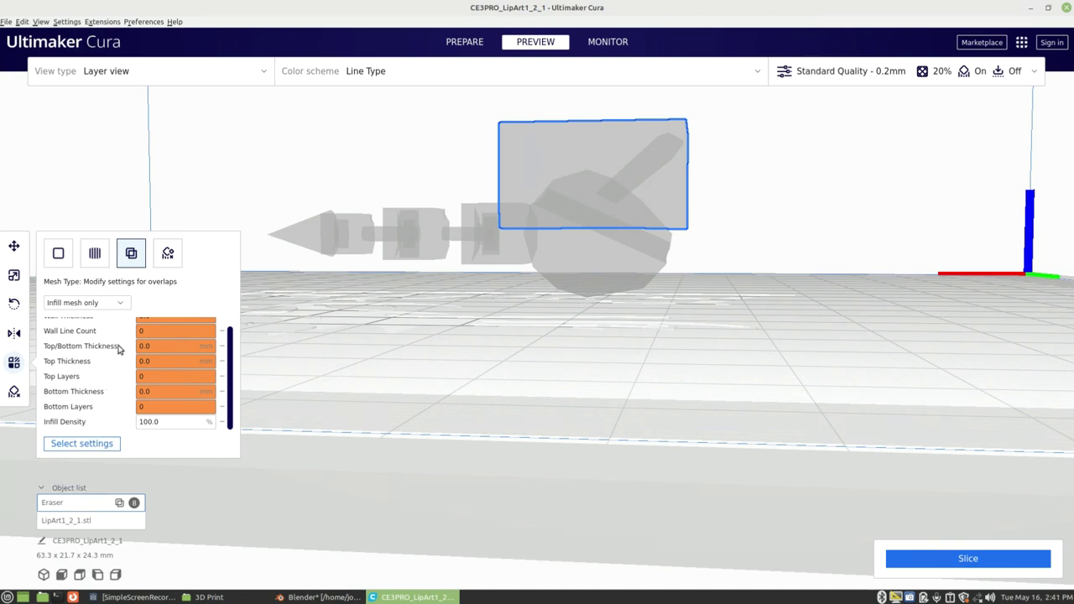
left_click(13, 362)
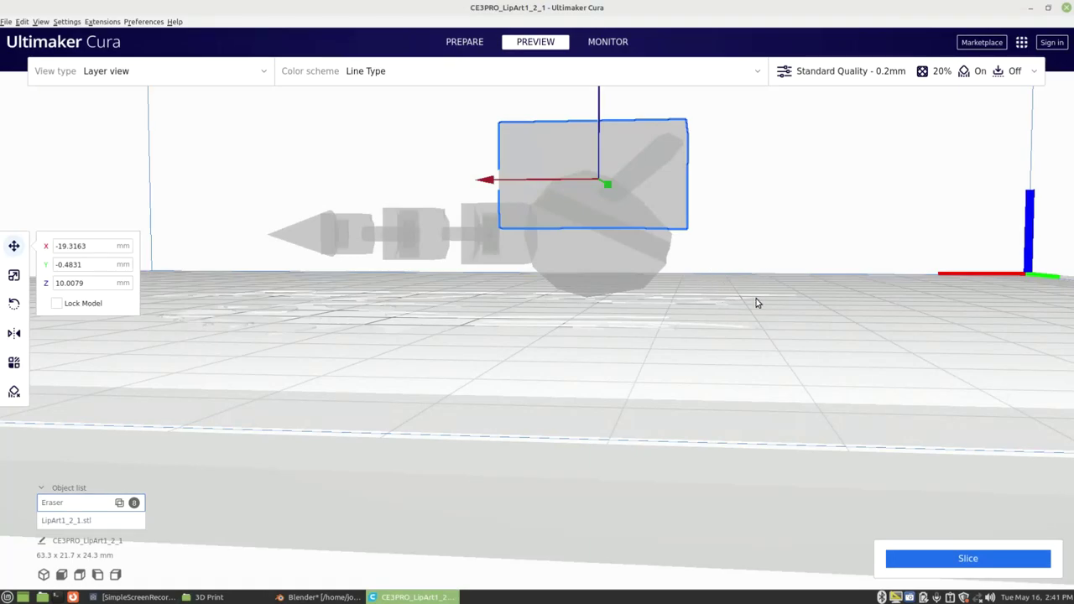
right_click_drag(756, 303, 633, 317)
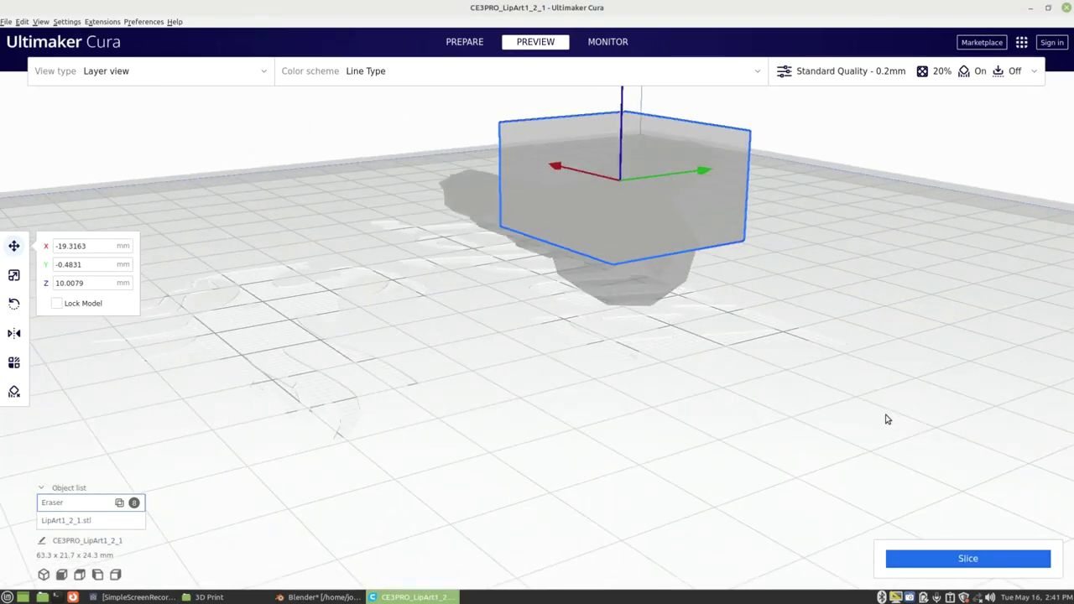
mouse_move(884, 417)
right_mouse_down()
mouse_move(662, 402)
mouse_move(742, 422)
mouse_move(878, 411)
mouse_move(952, 424)
mouse_move(786, 381)
mouse_move(891, 339)
mouse_move(875, 412)
right_mouse_up()
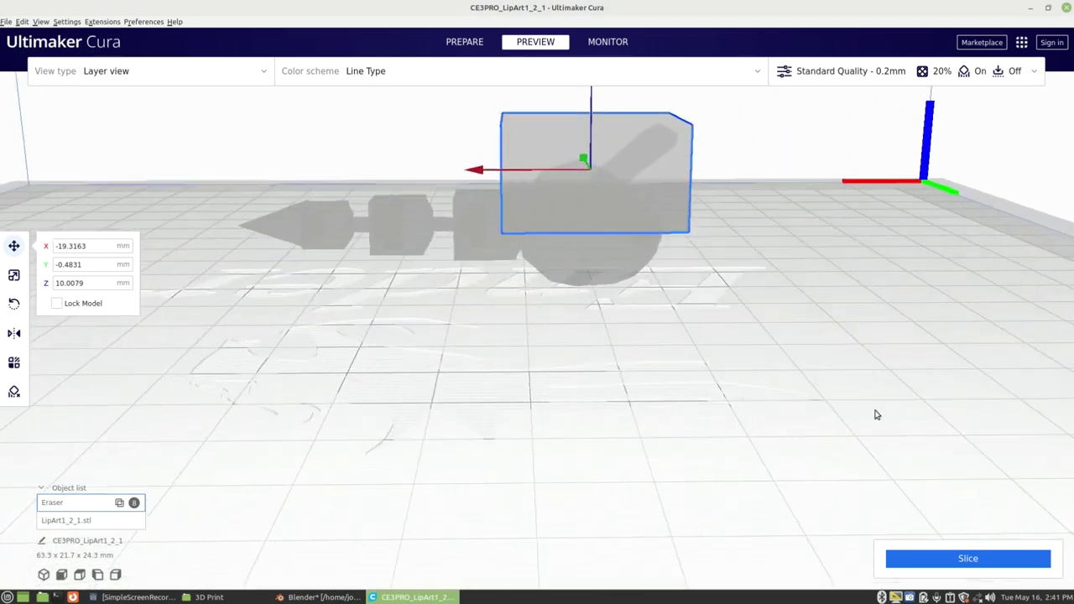
left_click(943, 560)
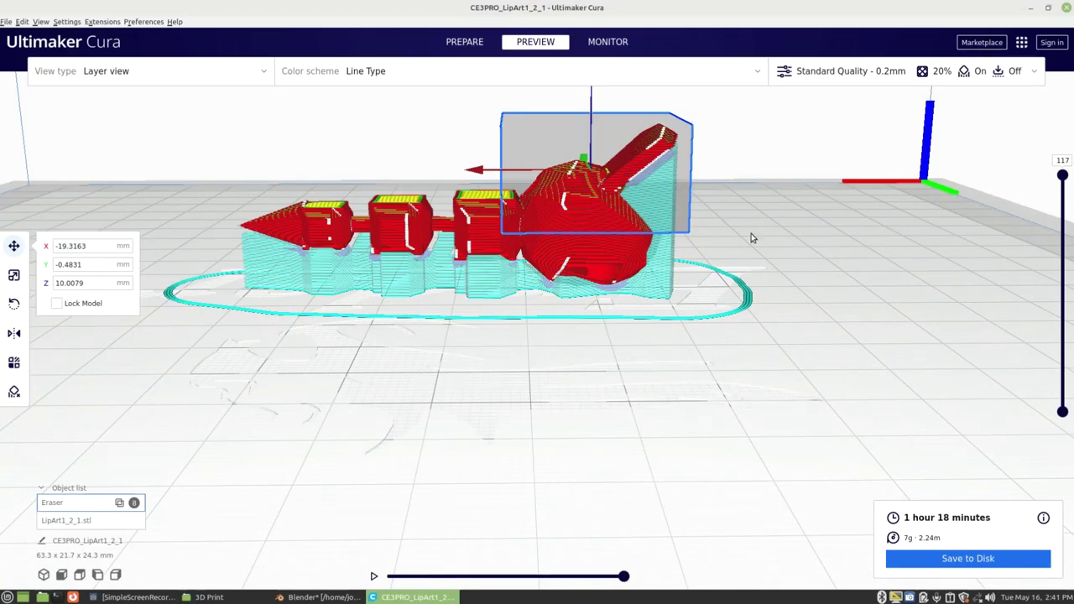
- Lower the layer preview to layers 88 and 63 and inspect the infill inside the head and lip from above
right_click_drag(750, 235, 784, 343)
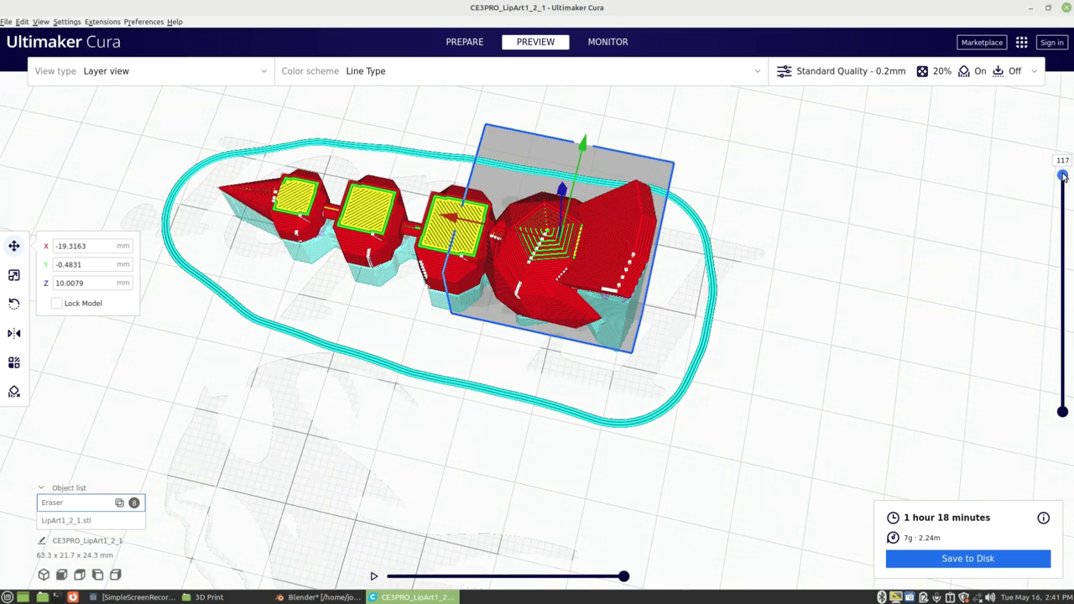
left_click_drag(1062, 176, 1042, 238)
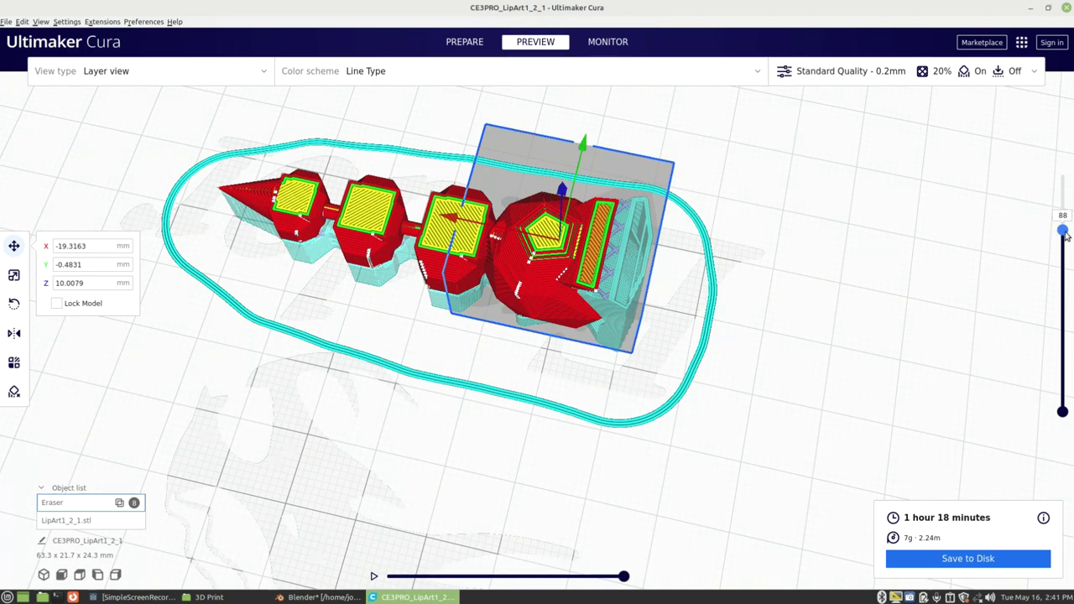
left_click_drag(1062, 232, 1047, 291)
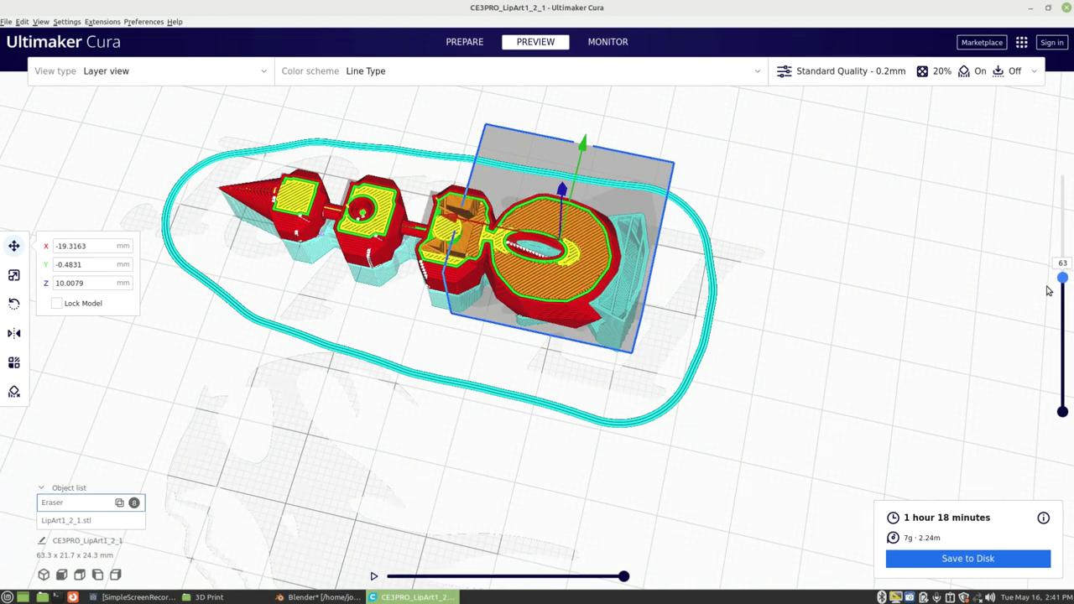
scroll(466, 282, "up", 5)
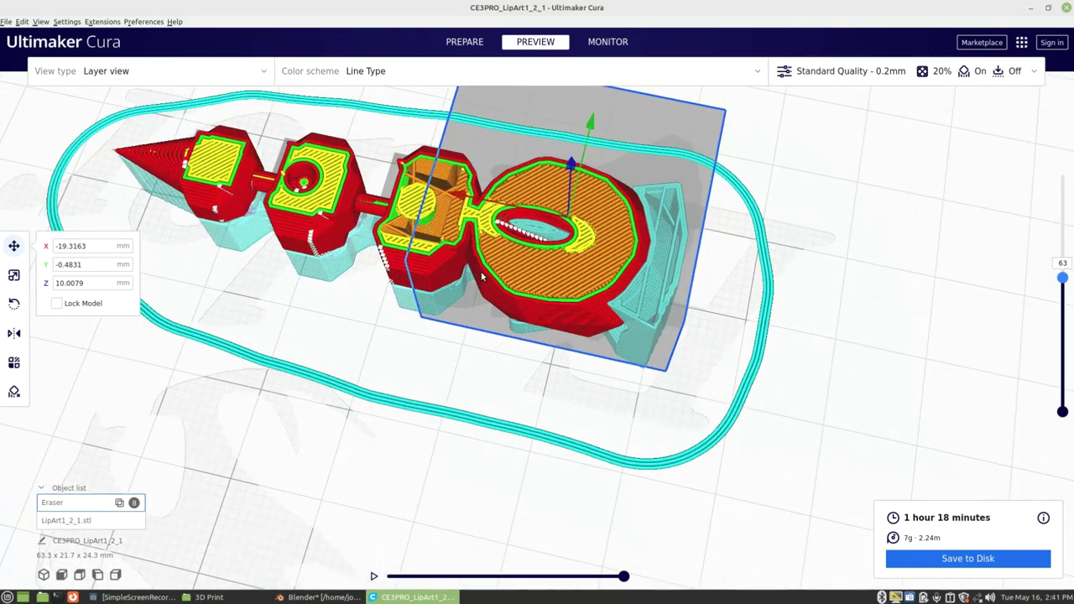
- Lower the layer preview to layers 50 and 2 and inspect the head's infill below the block and the base of the supports
right_click_drag(489, 265, 404, 222)
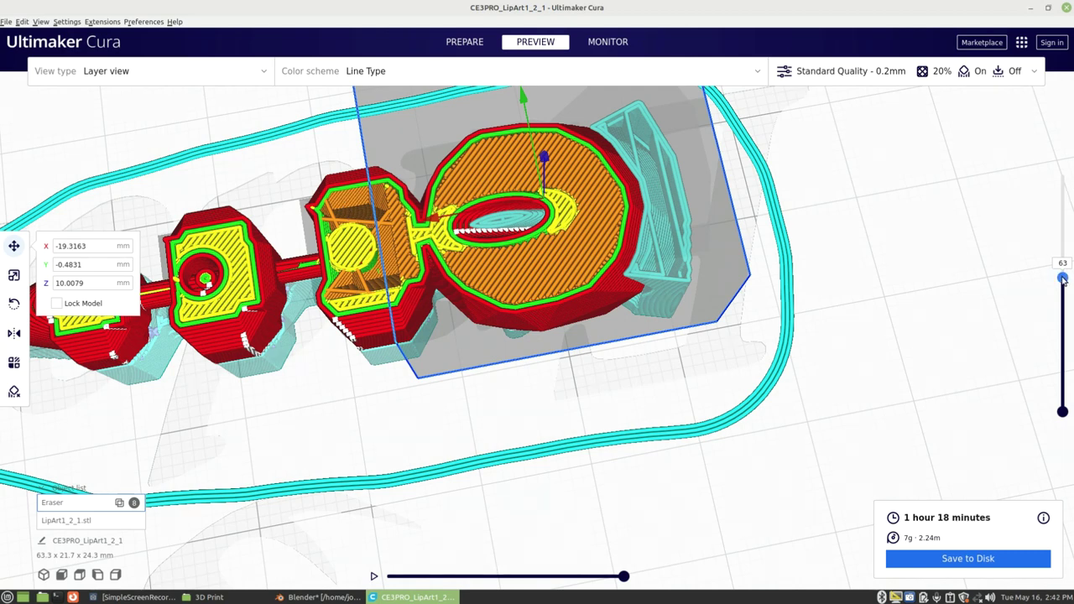
left_click_drag(1062, 283, 1059, 309)
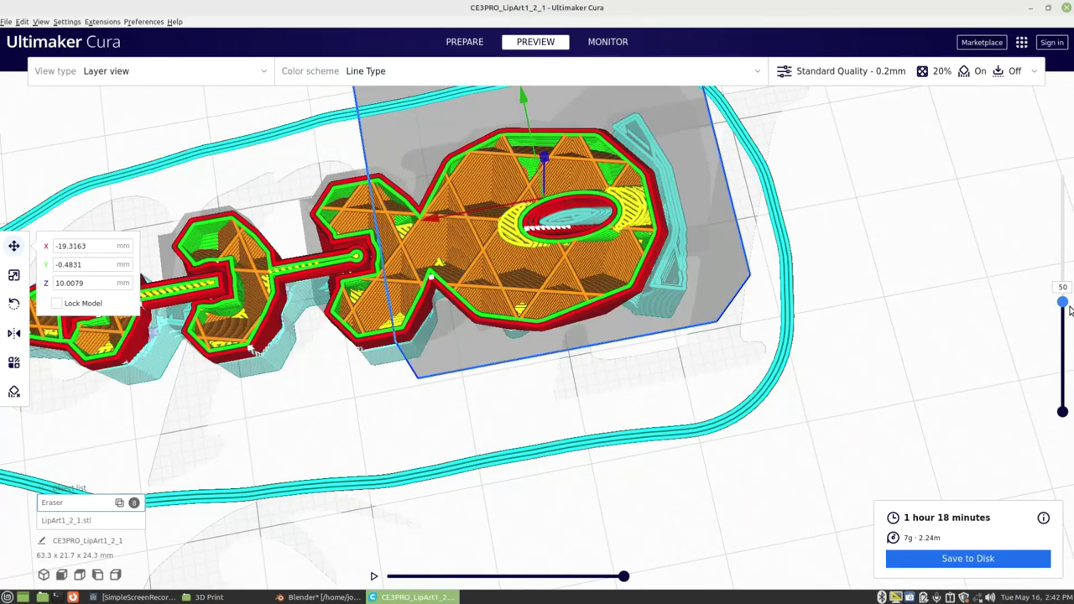
left_click_drag(1062, 302, 1063, 406)
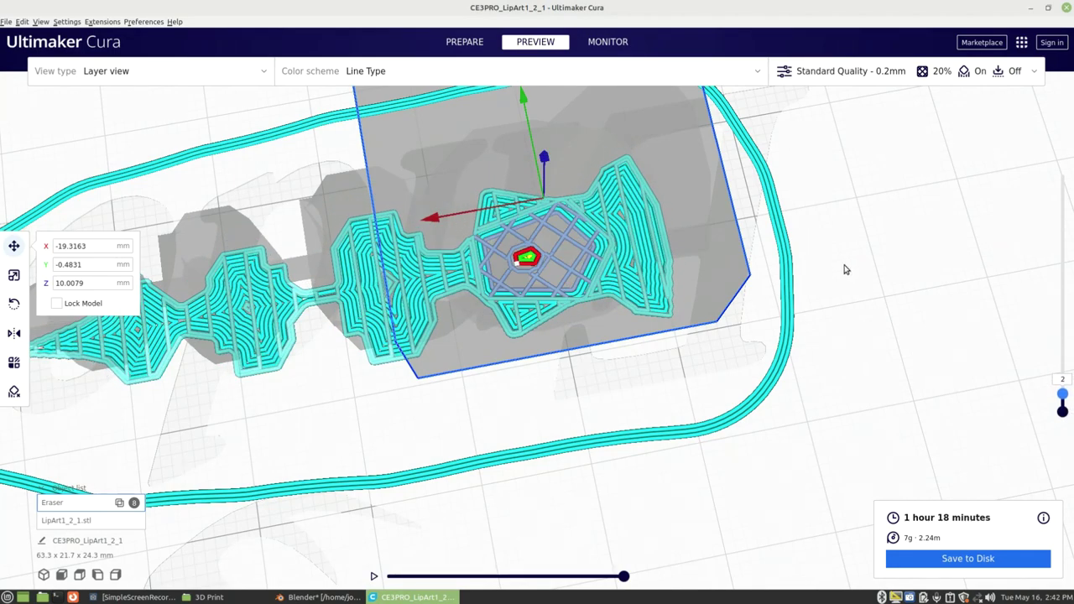
- Raise the layer preview to layers 7 and 117 and examine the supports under the head, lip and body segments from several angles
right_click_drag(846, 269, 808, 186)
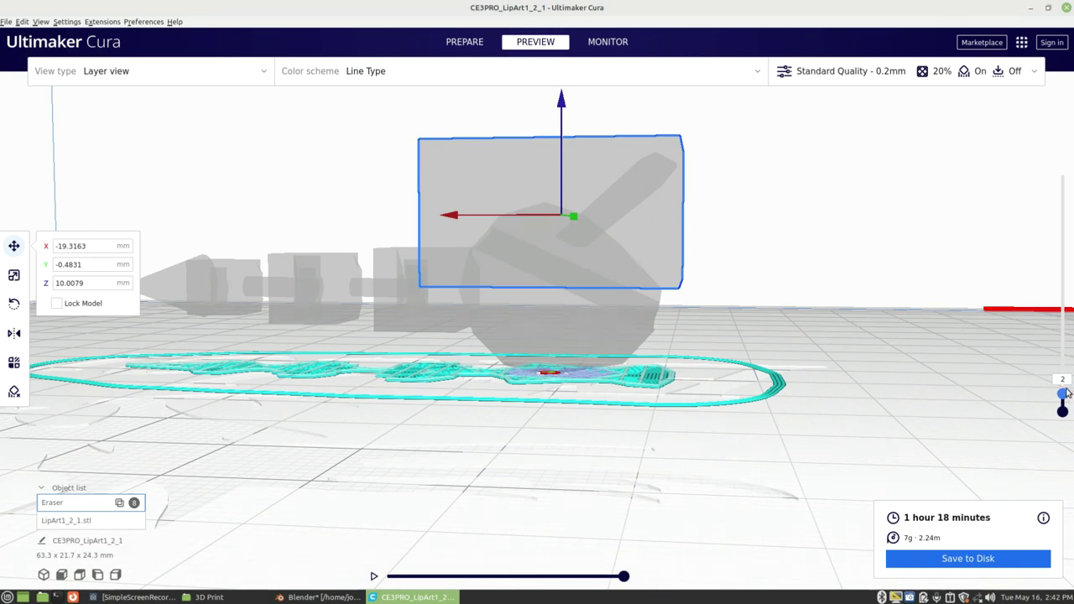
left_click_drag(1067, 392, 1067, 383)
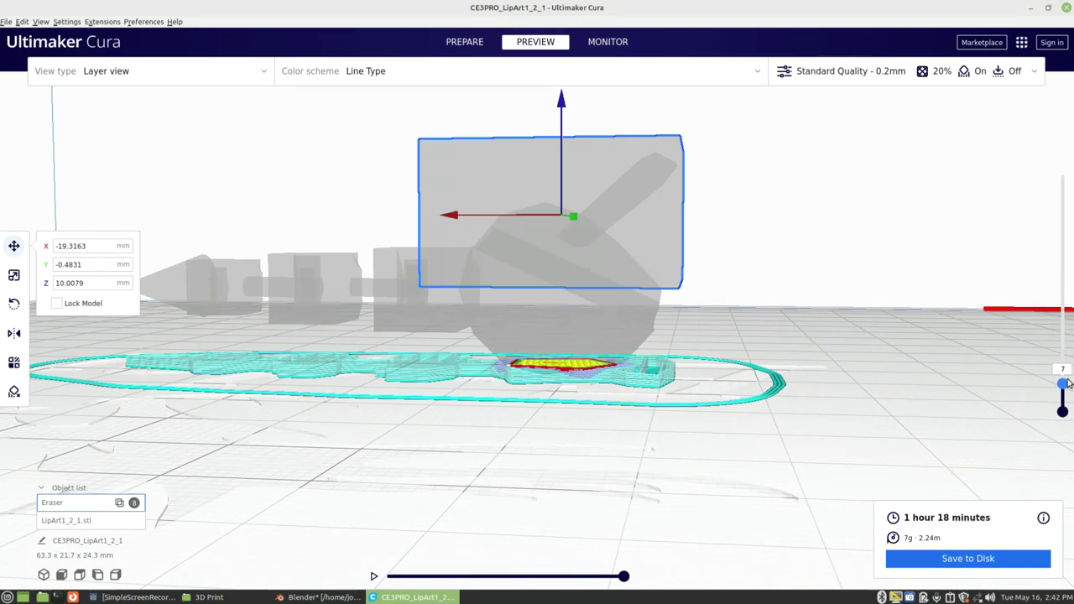
right_click_drag(870, 384, 848, 410)
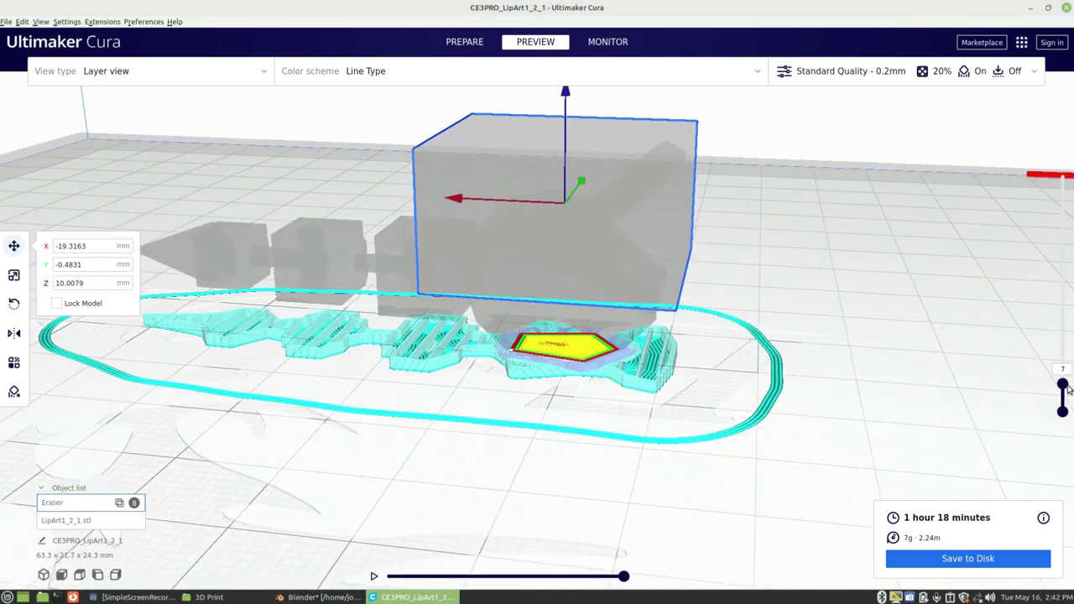
left_click_drag(1063, 386, 1062, 174)
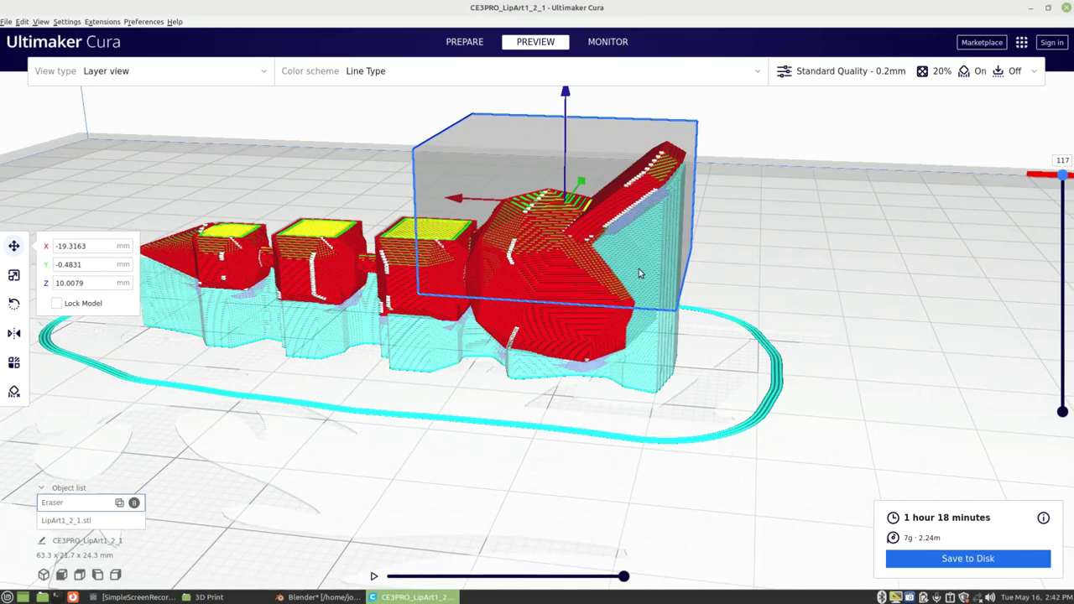
right_click_drag(877, 299, 814, 300)
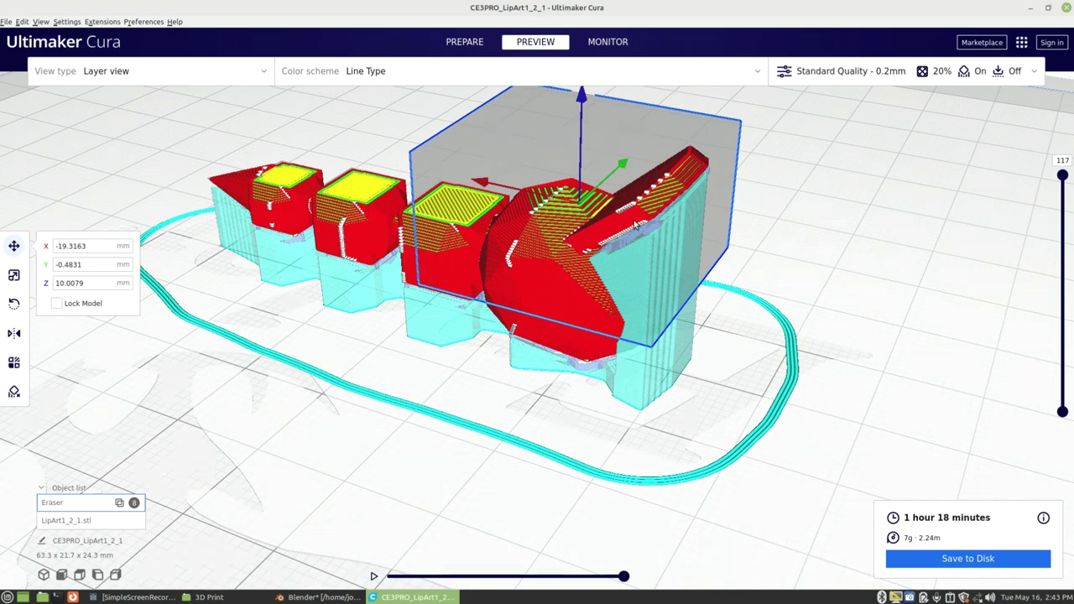
right_click_drag(811, 258, 872, 232)
- Lower the layer preview to layers 108 and 106 to inspect the infill inside the lip, and return it to layer 117
left_click_drag(1062, 175, 1063, 194)
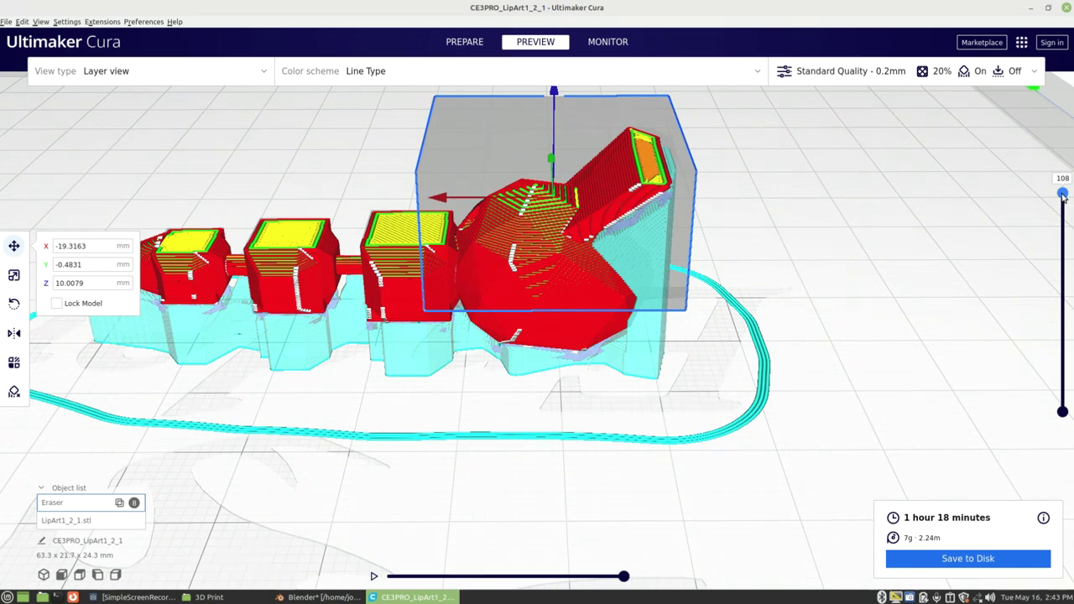
left_click_drag(1062, 194, 1062, 199)
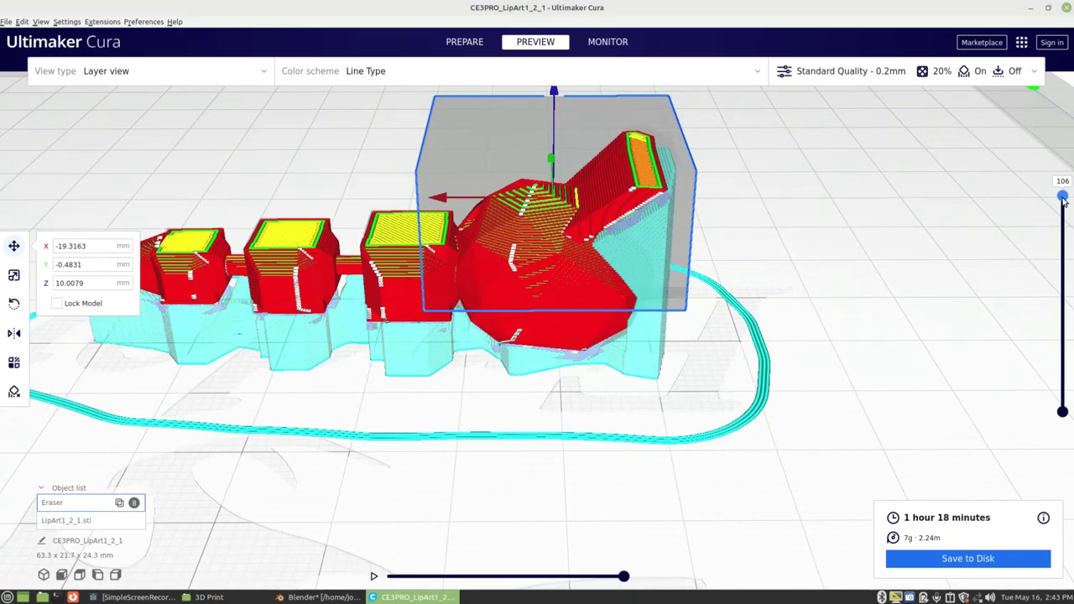
left_click_drag(1062, 197, 1033, 319)
scroll(1035, 266, "up", 10)
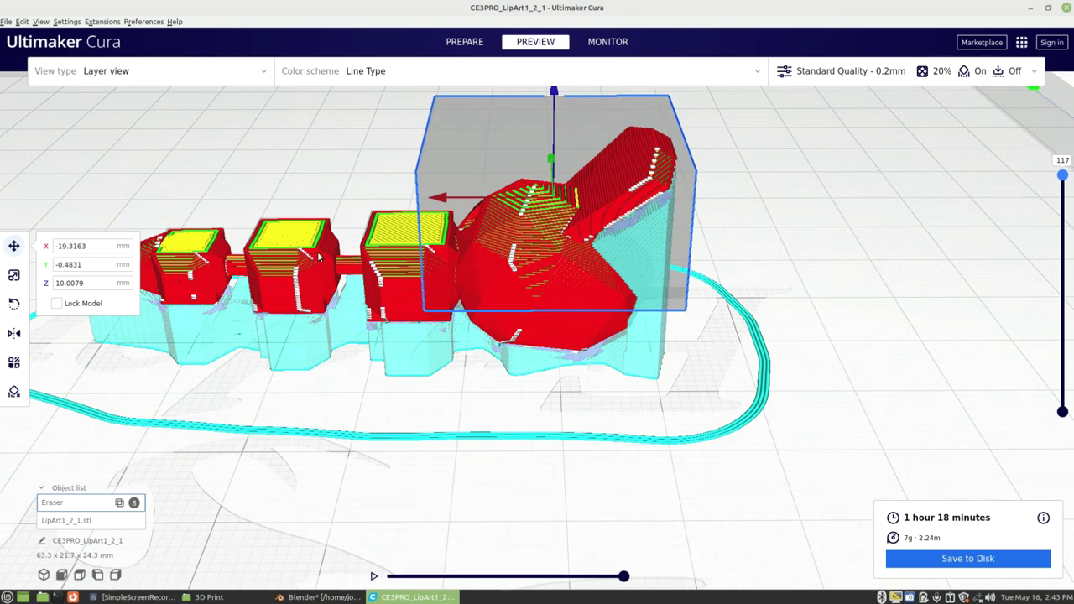
mouse_move(388, 599)
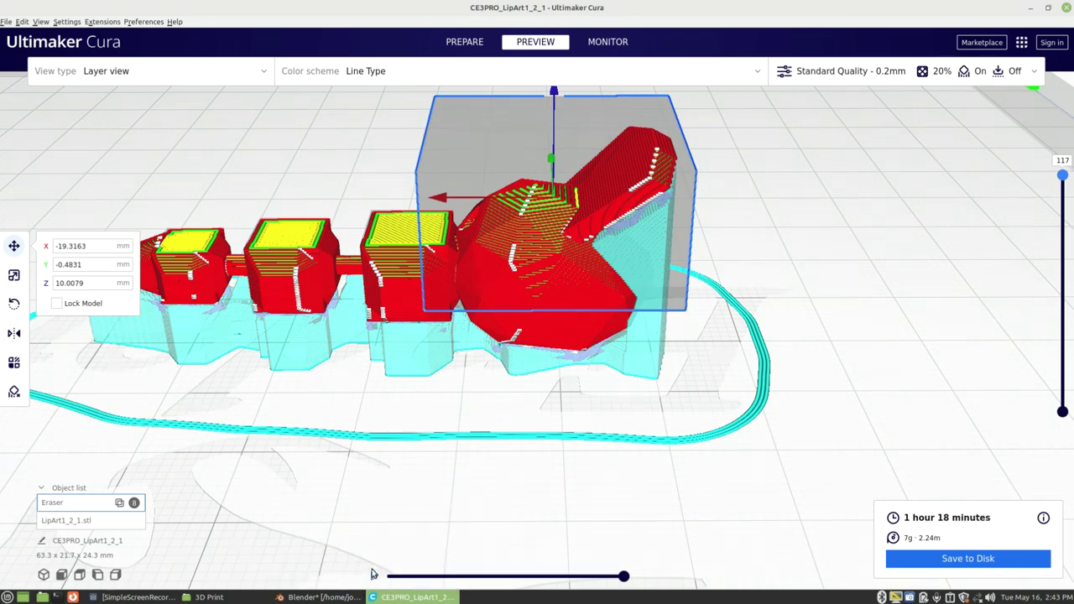